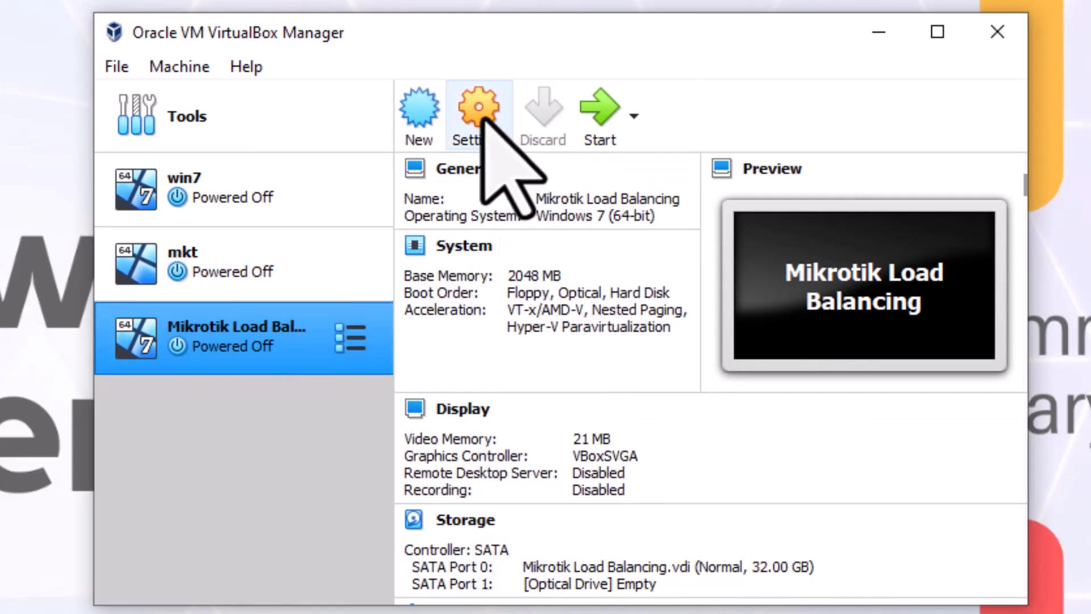
Step: Open the storage settings of the Mikrotik Load Balancing virtual machine and select its empty optical drive
{"action": "left_click", "coordinate": [481, 136]}
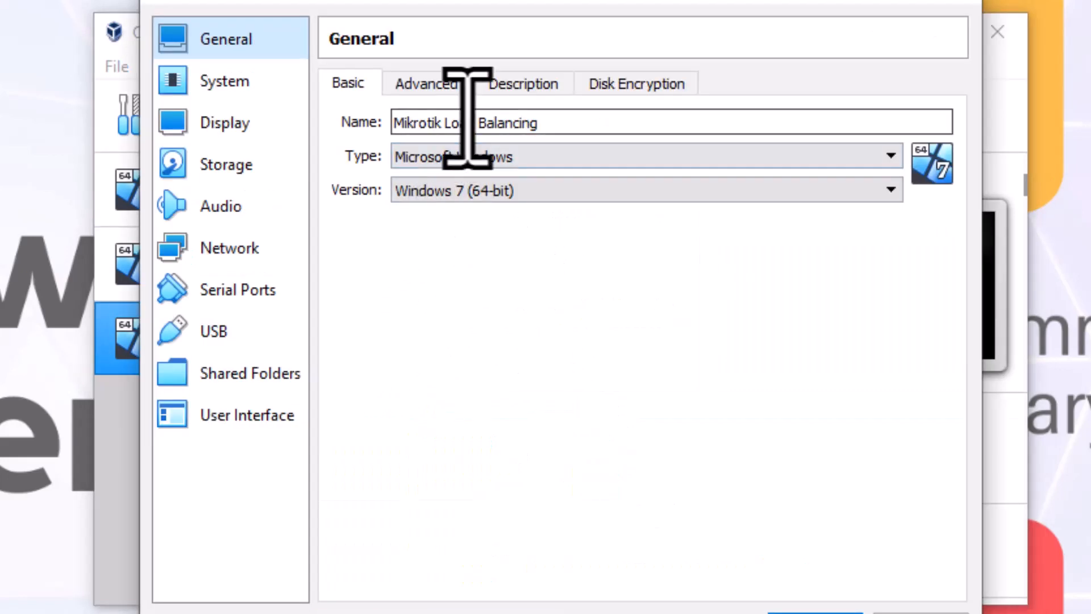
{"action": "left_click", "coordinate": [234, 162]}
{"action": "left_click", "coordinate": [396, 174]}
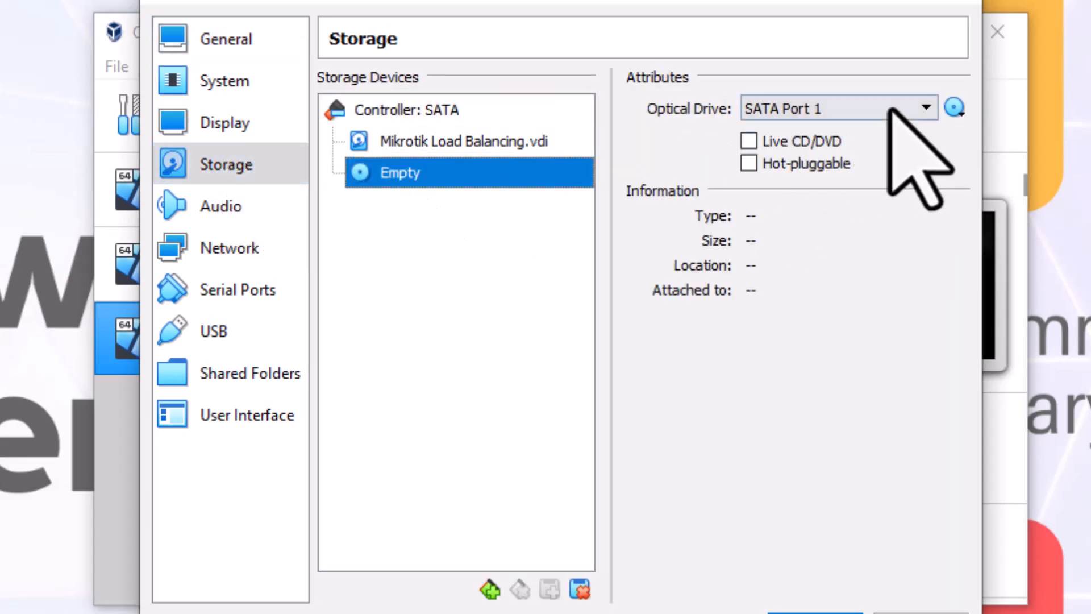
{"action": "left_click", "coordinate": [955, 109]}
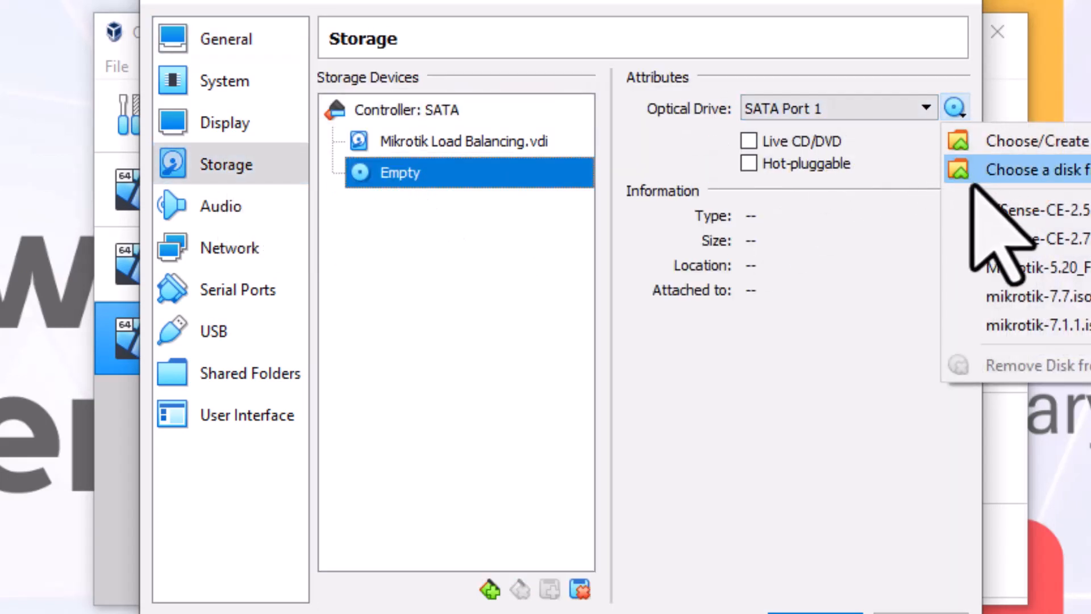
{"action": "left_click", "coordinate": [1079, 144]}
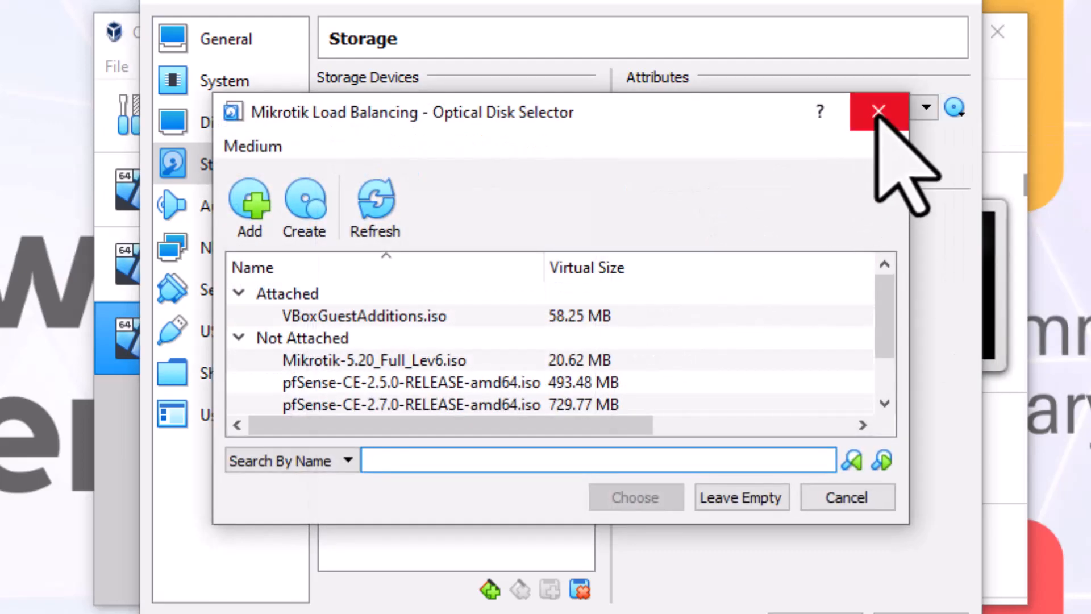
{"action": "left_click", "coordinate": [882, 109]}
Step: Mount the disk file Mikrotik-5.20_Full_Lev6.iso from the vm windows > mikrotrik > Mikrotik-5.20_Full_Lev6 folder in the optical drive and save the settings
{"action": "left_click", "coordinate": [923, 113]}
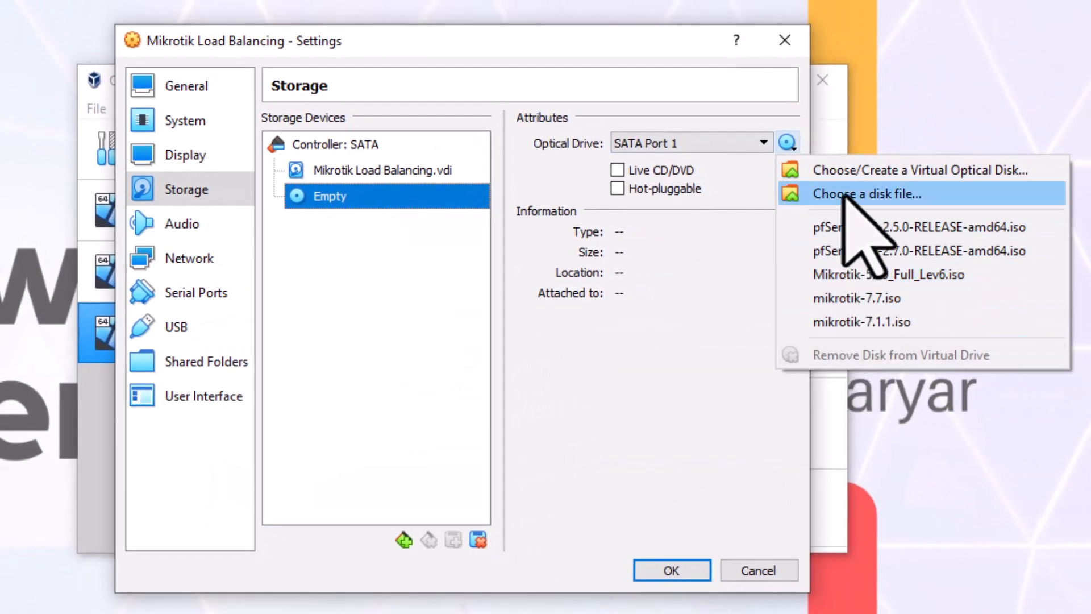
{"action": "left_click", "coordinate": [1011, 171]}
{"action": "left_click", "coordinate": [364, 112]}
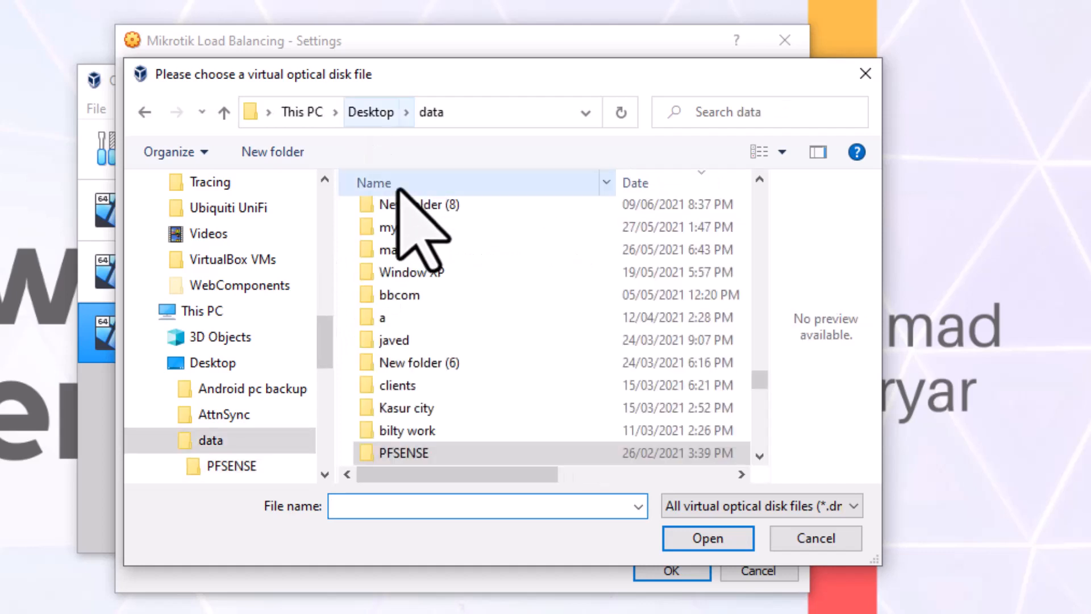
{"action": "scroll", "coordinate": [449, 341], "scroll_direction": "down", "scroll_amount": 10}
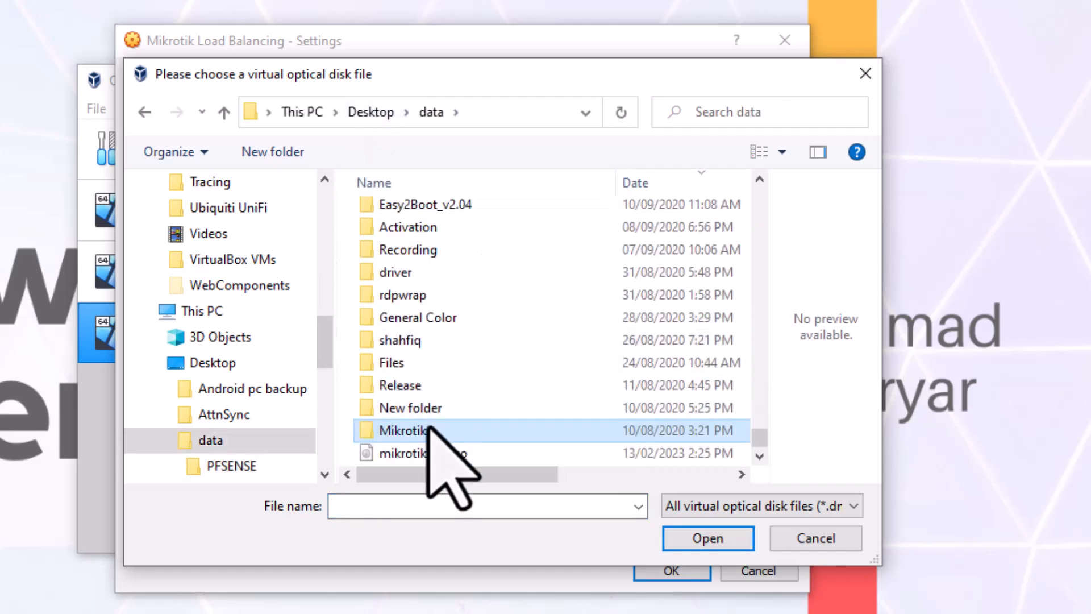
{"action": "double_click", "coordinate": [426, 422]}
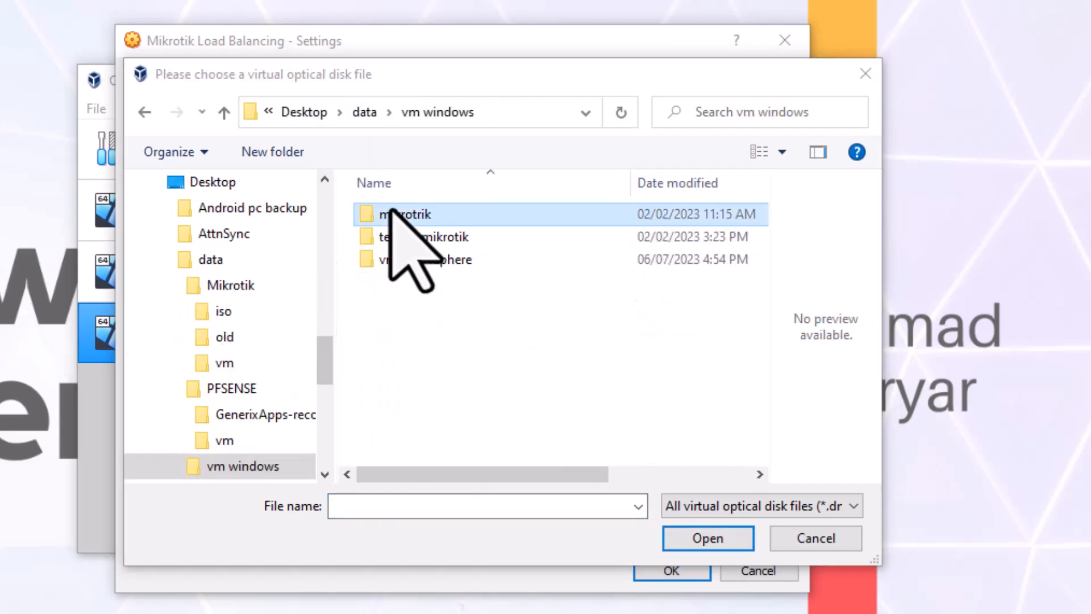
{"action": "double_click", "coordinate": [390, 212]}
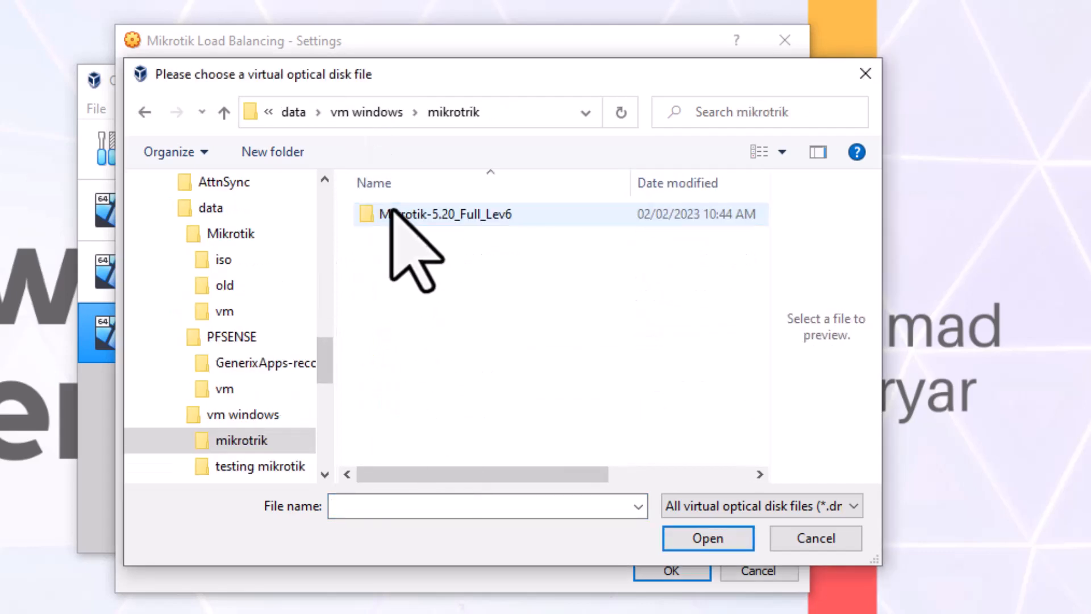
{"action": "left_click", "coordinate": [486, 215]}
{"action": "double_click", "coordinate": [487, 215]}
{"action": "left_click", "coordinate": [404, 242]}
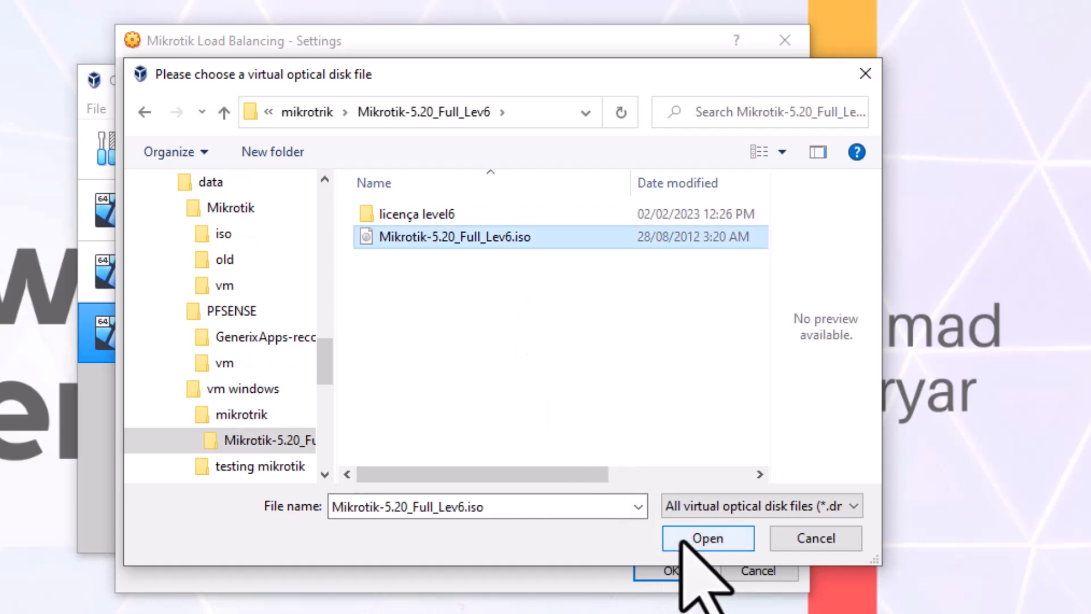
{"action": "left_click", "coordinate": [681, 541]}
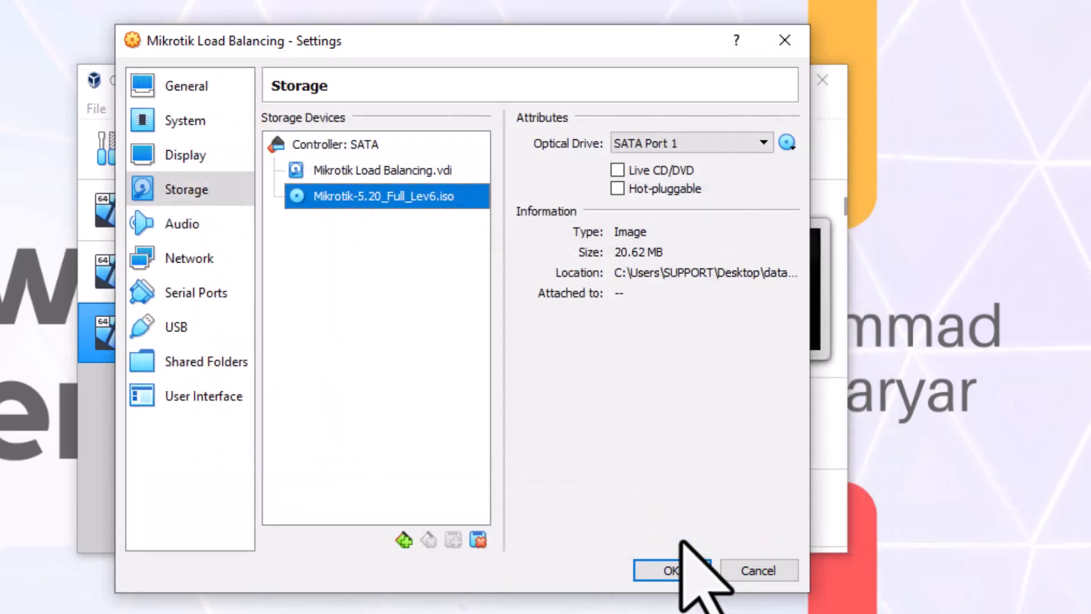
{"action": "left_click", "coordinate": [671, 567]}
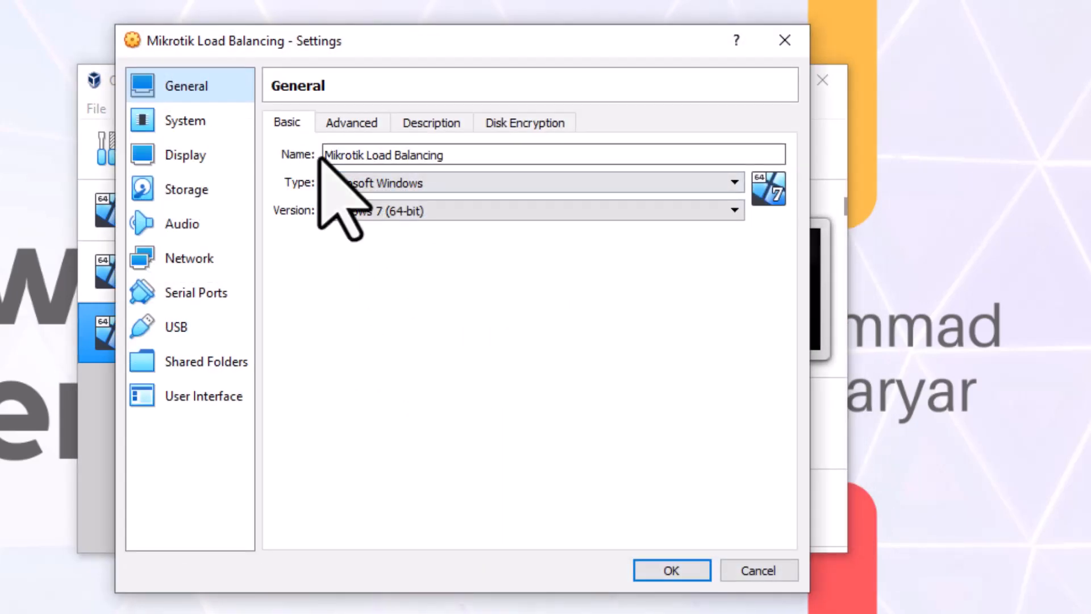
Step: Enable network Adapter 2 of the virtual machine and attach it to NAT
{"action": "left_click", "coordinate": [175, 256]}
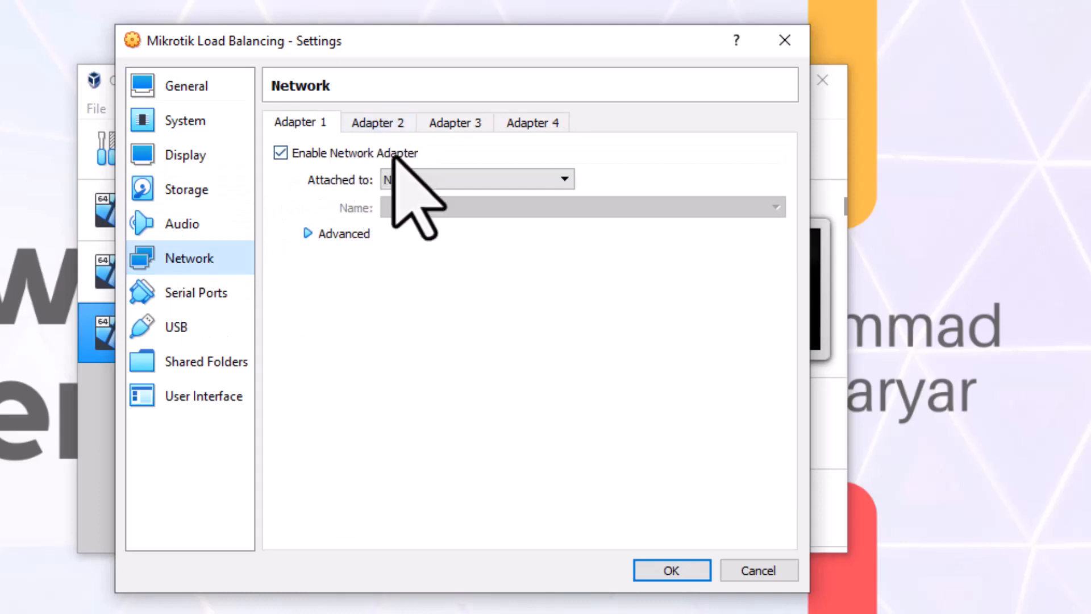
{"action": "left_click", "coordinate": [371, 120]}
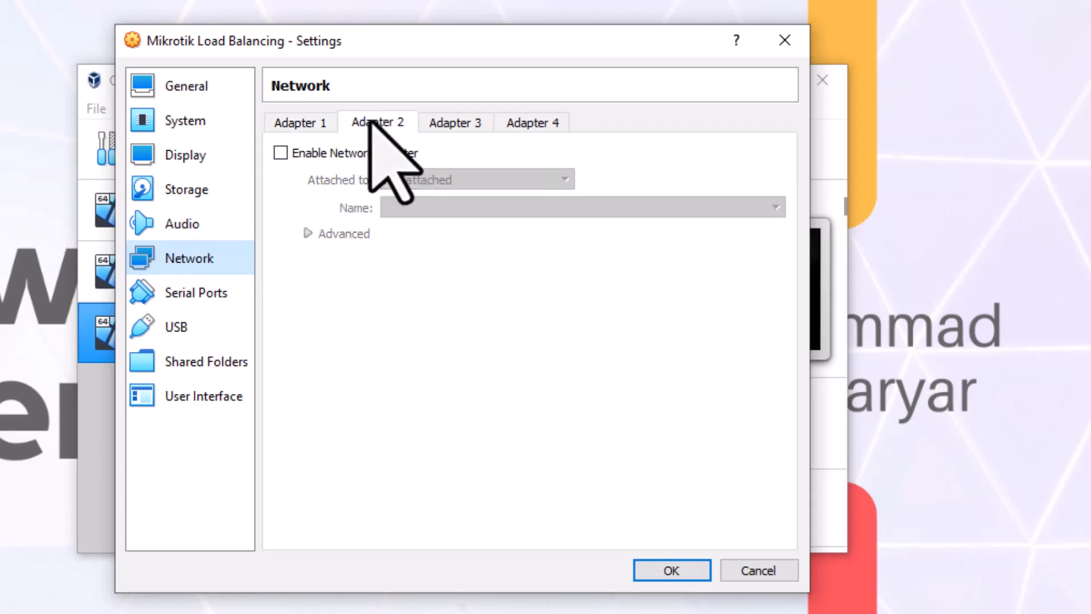
{"action": "left_click", "coordinate": [379, 153]}
{"action": "left_click", "coordinate": [400, 180]}
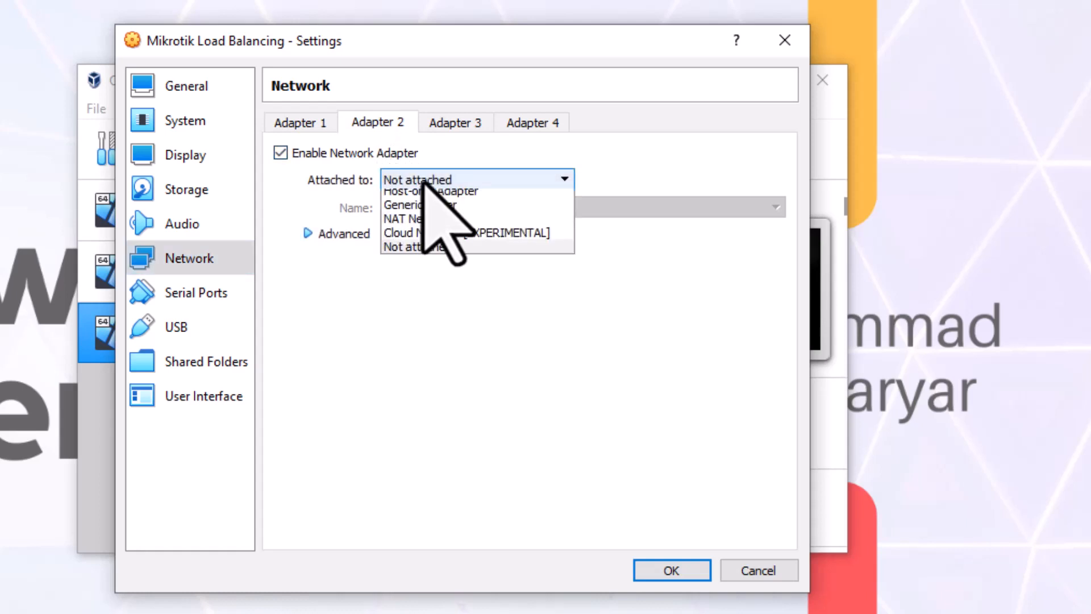
{"action": "left_click", "coordinate": [415, 197]}
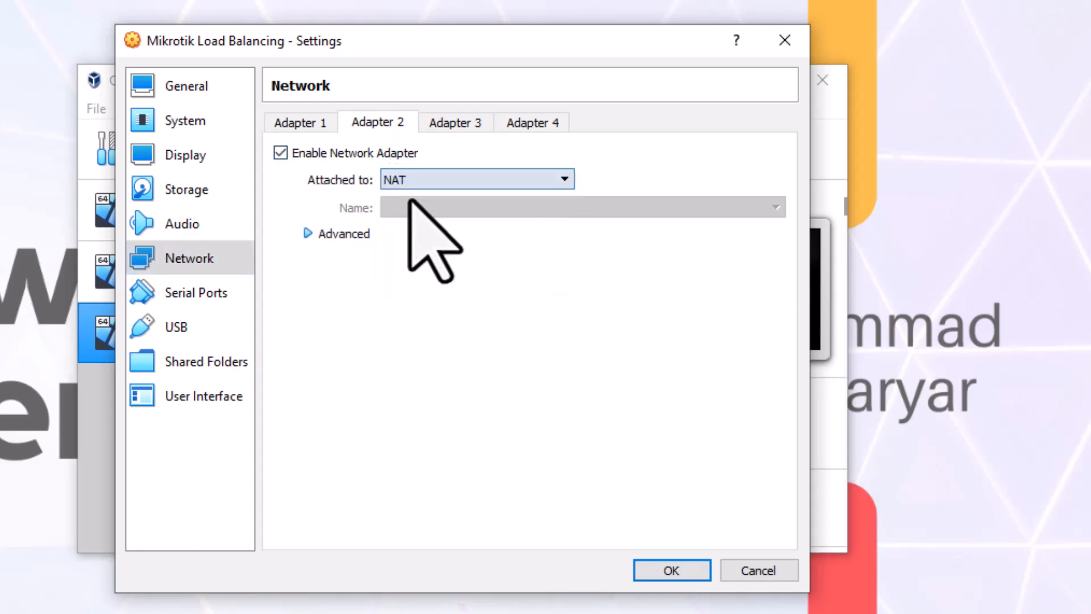
Step: Enable network Adapter 3, attach it to the Internal Network named local, and save the settings
{"action": "left_click", "coordinate": [447, 124]}
{"action": "left_click", "coordinate": [372, 152]}
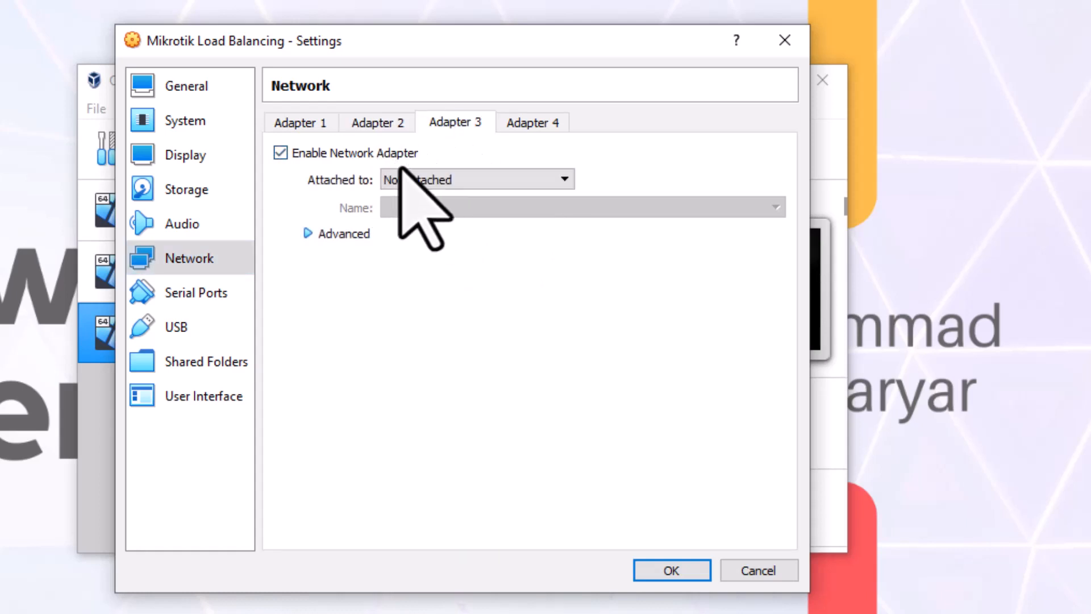
{"action": "left_click", "coordinate": [413, 179]}
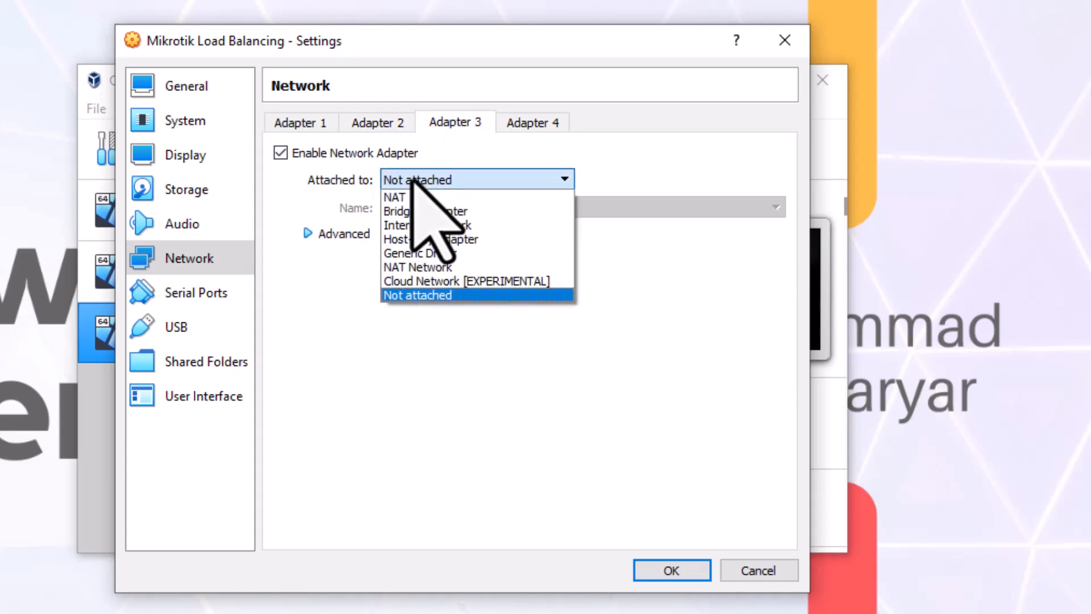
{"action": "left_click", "coordinate": [431, 225]}
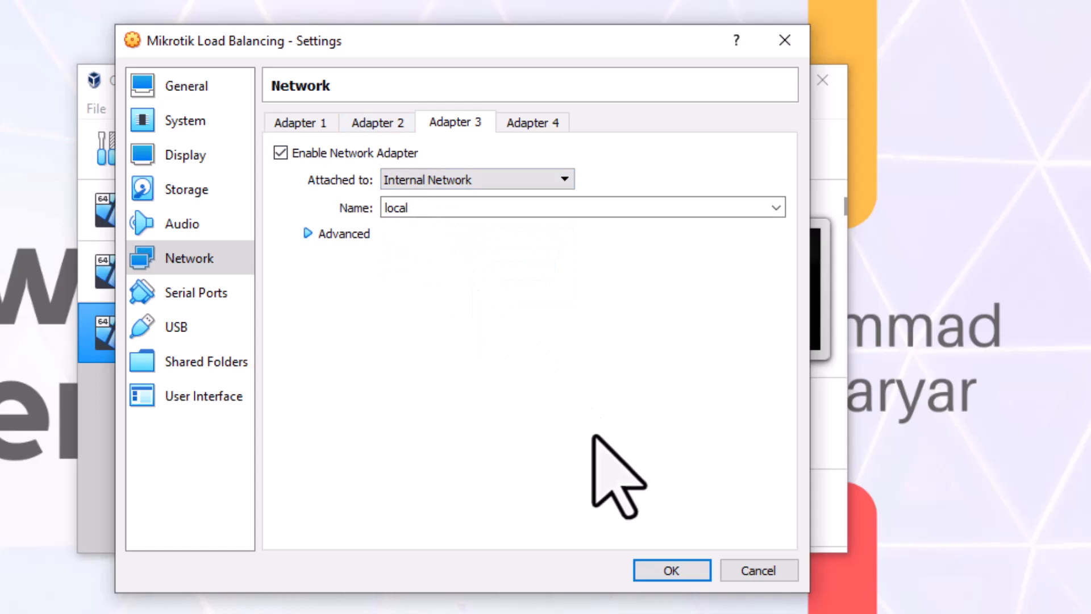
{"action": "left_click", "coordinate": [671, 570]}
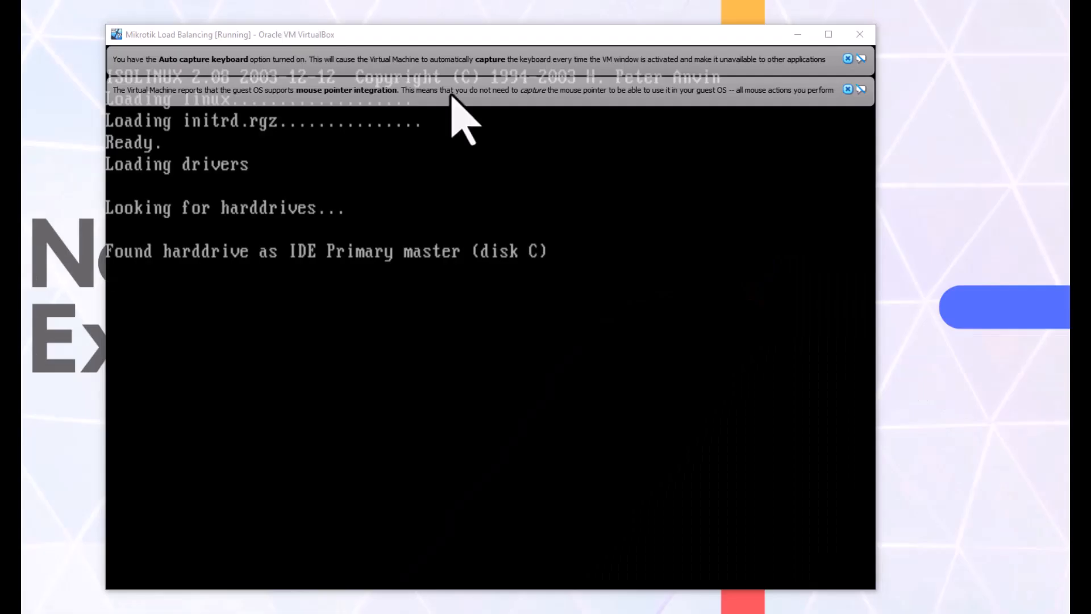
Step: Dismiss the notification messages in the running virtual machine, then reposition and enlarge its window
{"action": "left_click", "coordinate": [848, 90]}
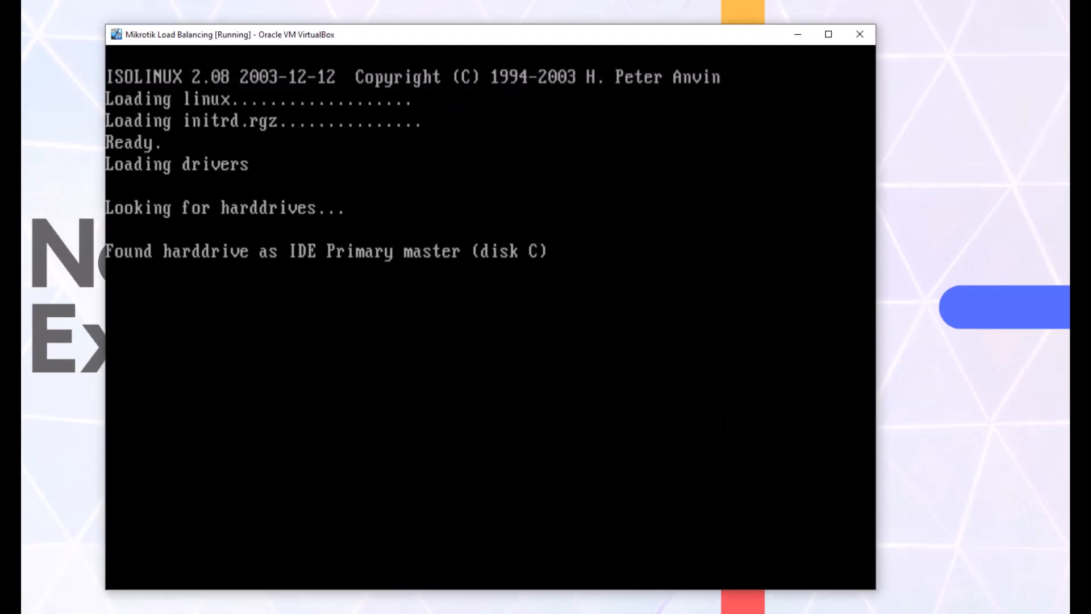
{"action": "left_click_drag", "start_coordinate": [413, 38], "coordinate": [375, 35]}
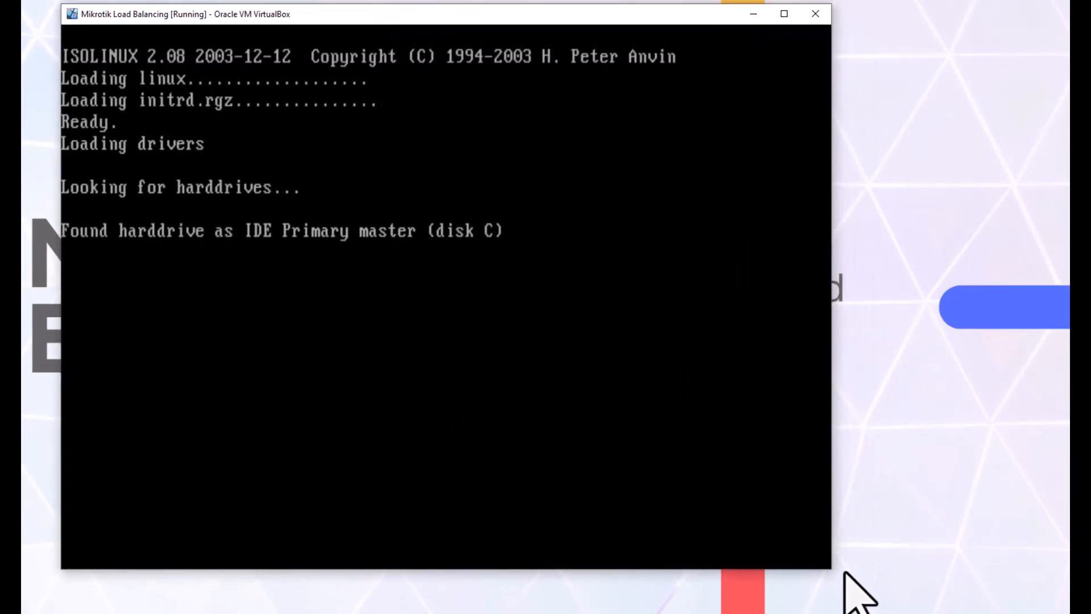
{"action": "left_click_drag", "start_coordinate": [834, 573], "coordinate": [894, 598]}
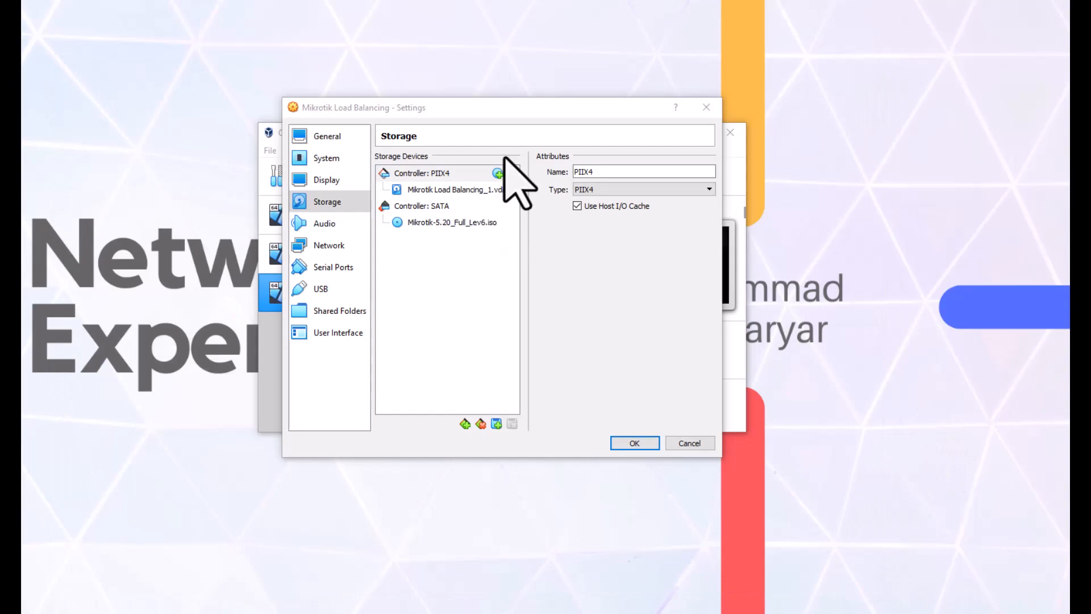
Step: Remove the SATA controller and its attached ISO from the virtual machine's storage devices
{"action": "left_click", "coordinate": [708, 108]}
{"action": "left_click", "coordinate": [413, 169]}
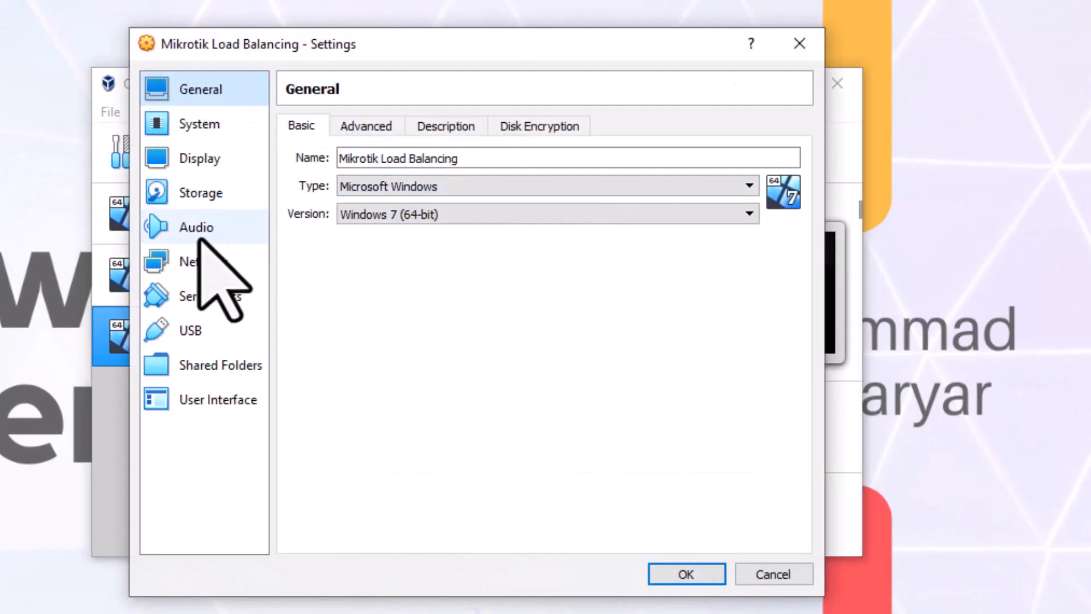
{"action": "left_click", "coordinate": [200, 192]}
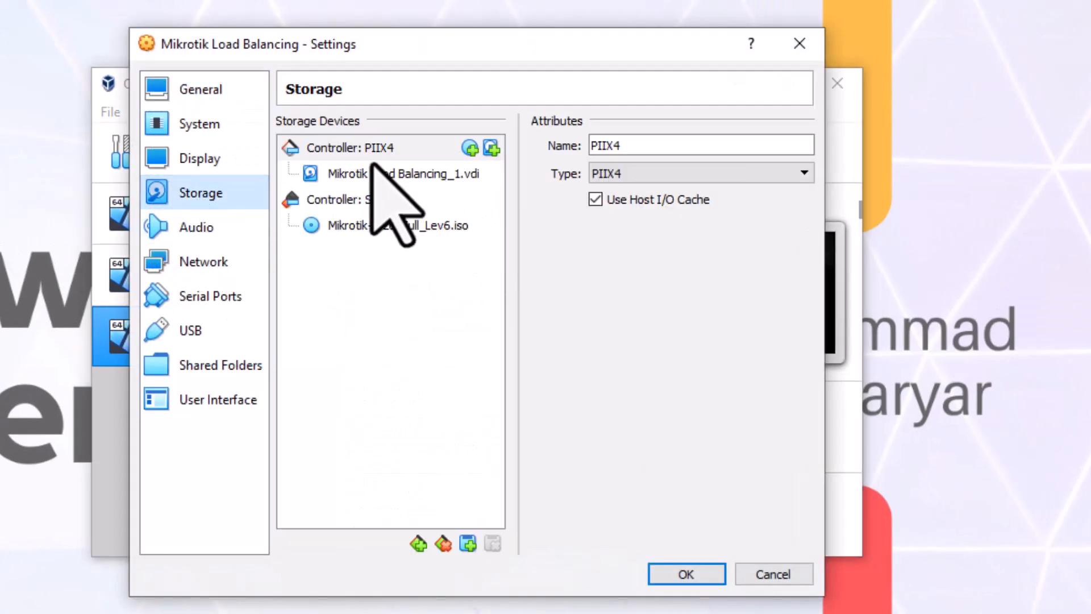
{"action": "left_click", "coordinate": [405, 174]}
{"action": "left_click", "coordinate": [372, 225]}
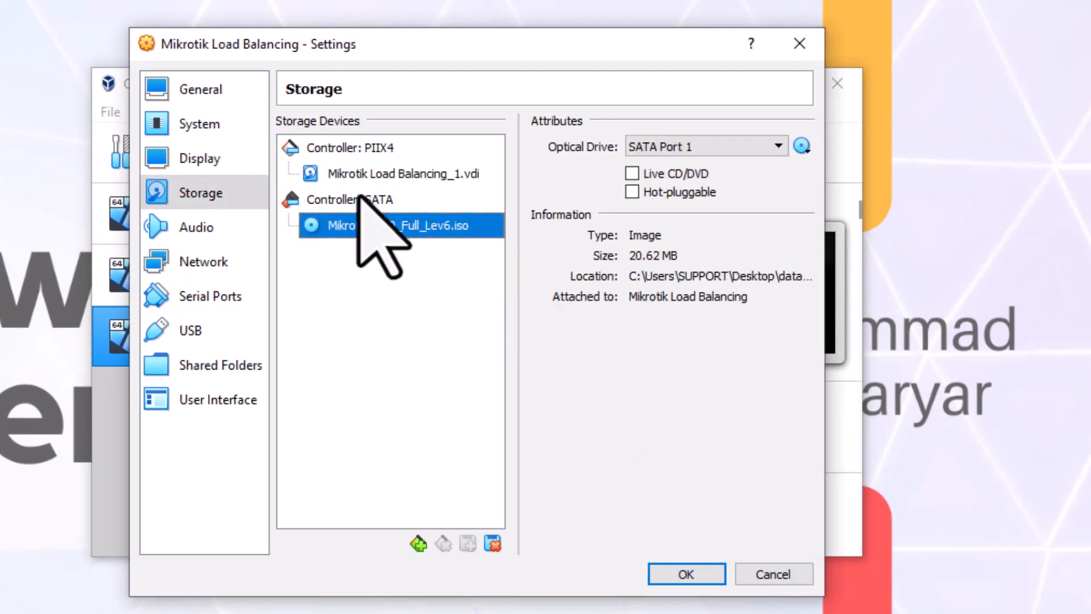
{"action": "left_click", "coordinate": [359, 200]}
{"action": "left_click", "coordinate": [443, 544]}
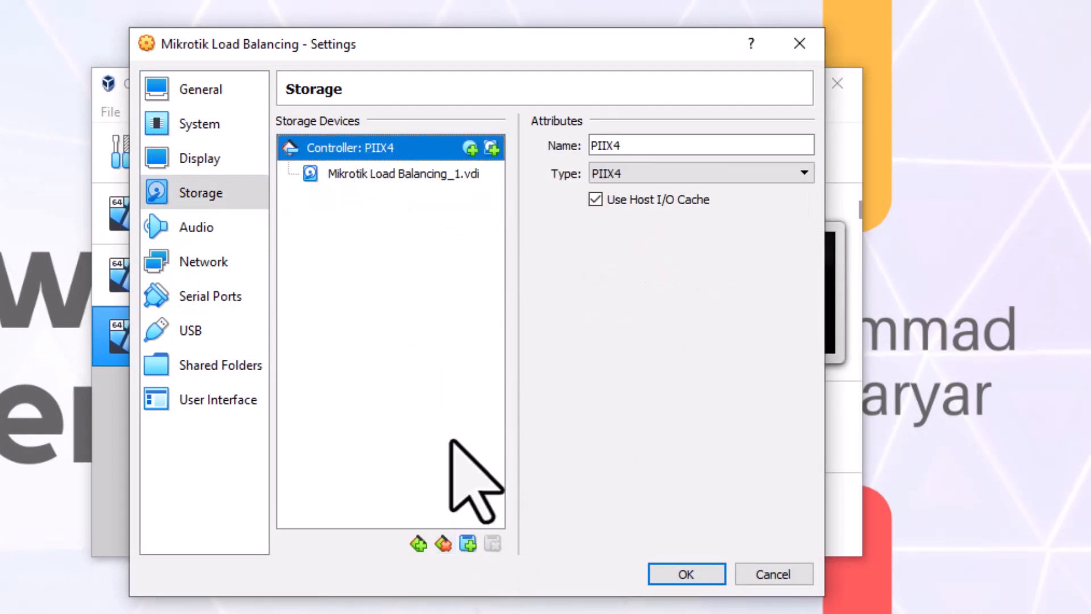
Step: Add an optical drive with Mikrotik-5.20_Full_Lev6.iso to the PIIX4 controller
{"action": "left_click", "coordinate": [419, 544]}
{"action": "left_click", "coordinate": [475, 561]}
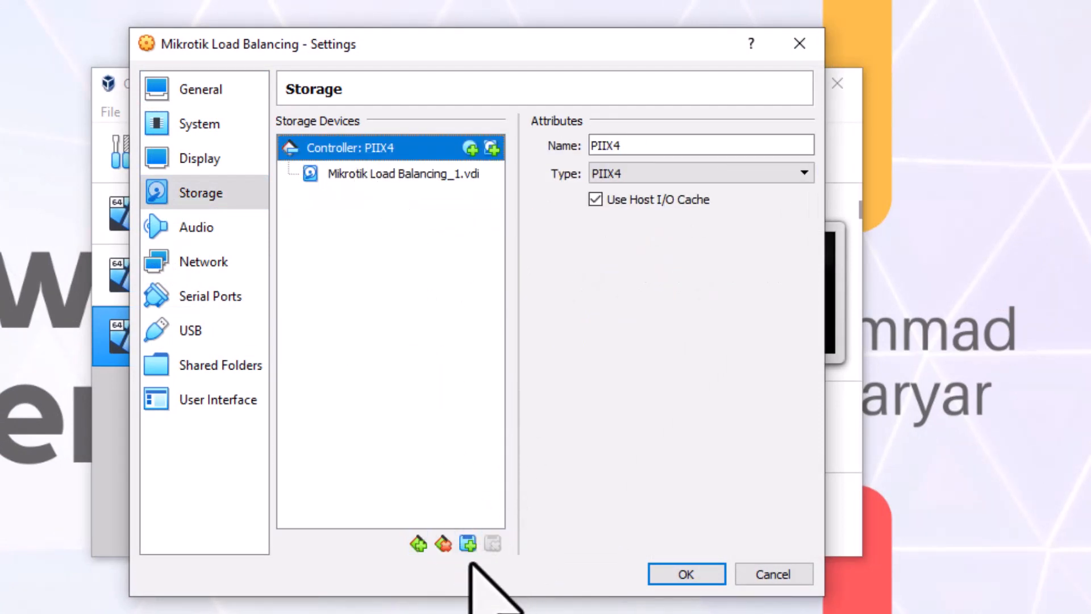
{"action": "left_click", "coordinate": [467, 541]}
{"action": "left_click", "coordinate": [534, 563]}
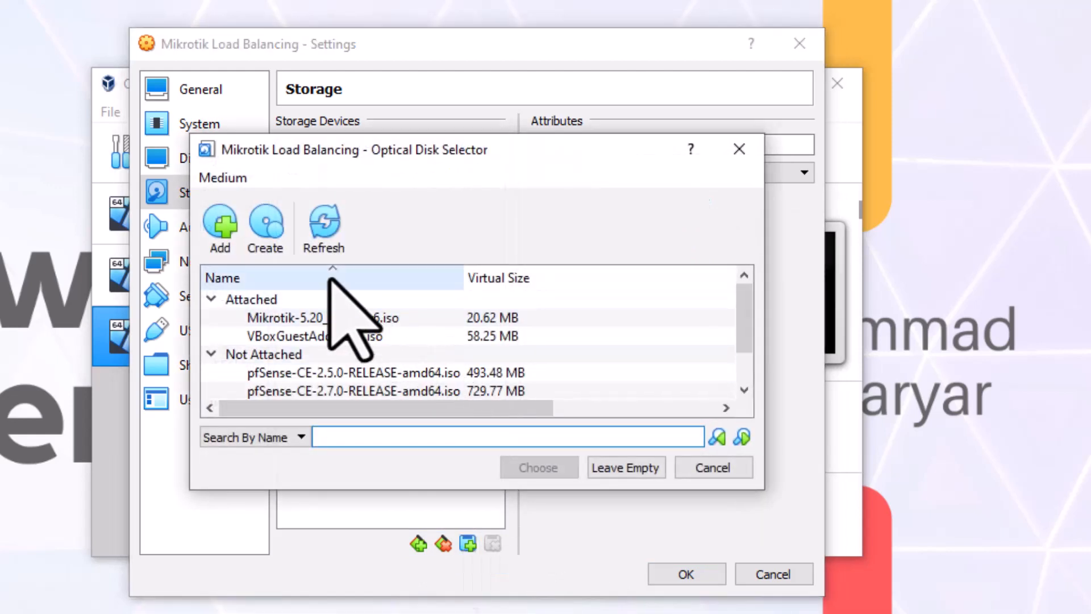
{"action": "scroll", "coordinate": [369, 329], "scroll_direction": "down", "scroll_amount": 1}
{"action": "scroll", "coordinate": [432, 357], "scroll_direction": "up", "scroll_amount": 1}
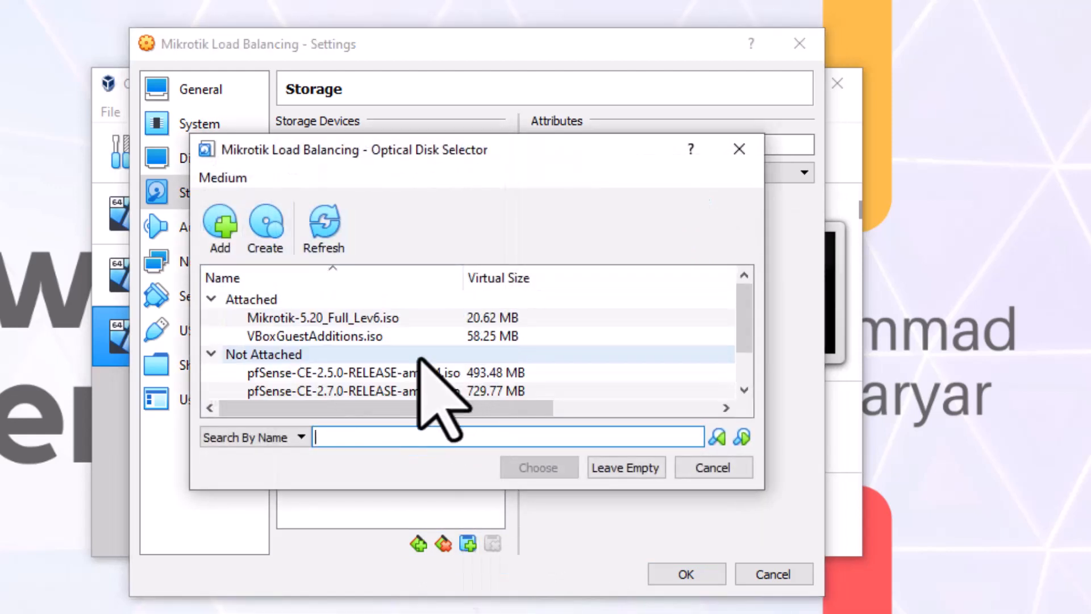
{"action": "double_click", "coordinate": [382, 317]}
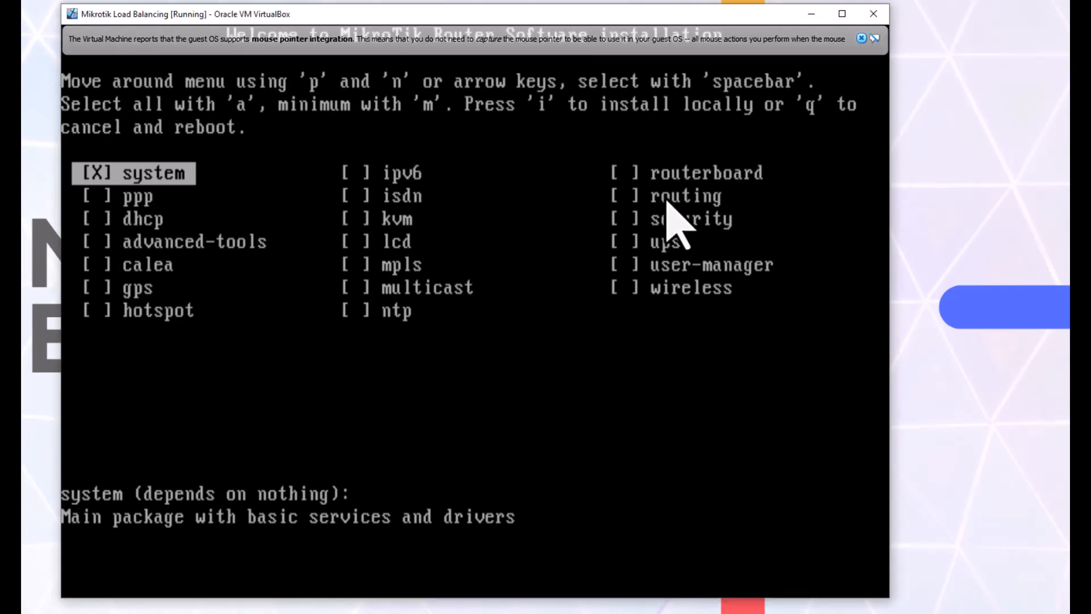
Step: Select all MikroTik packages and install them locally, answering y to keeping the old configuration and y to continuing with the disk erase
{"action": "key", "text": "a"}
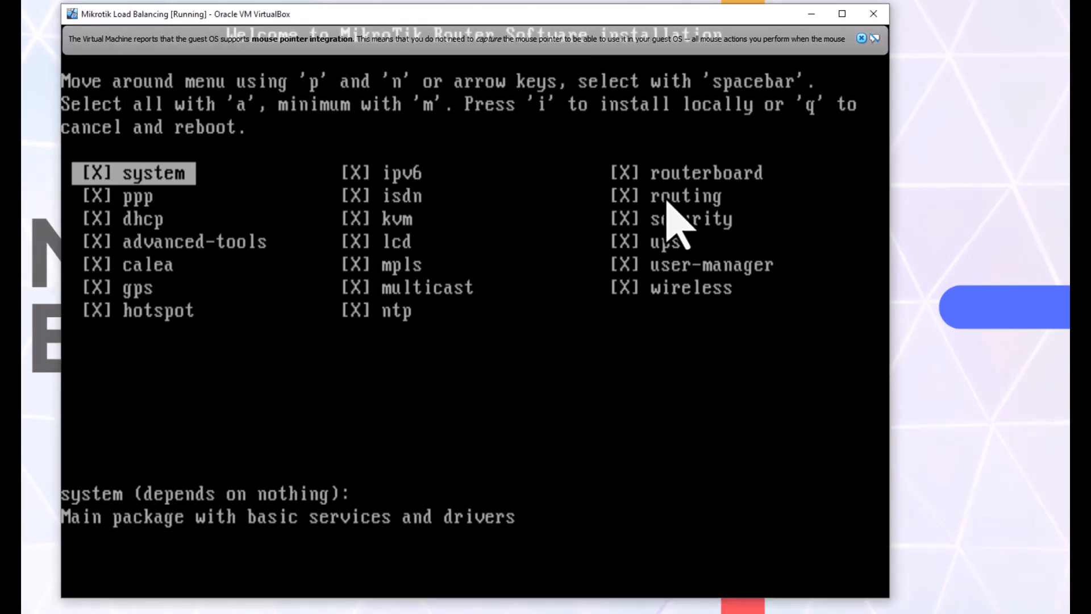
{"action": "type", "text": "i"}
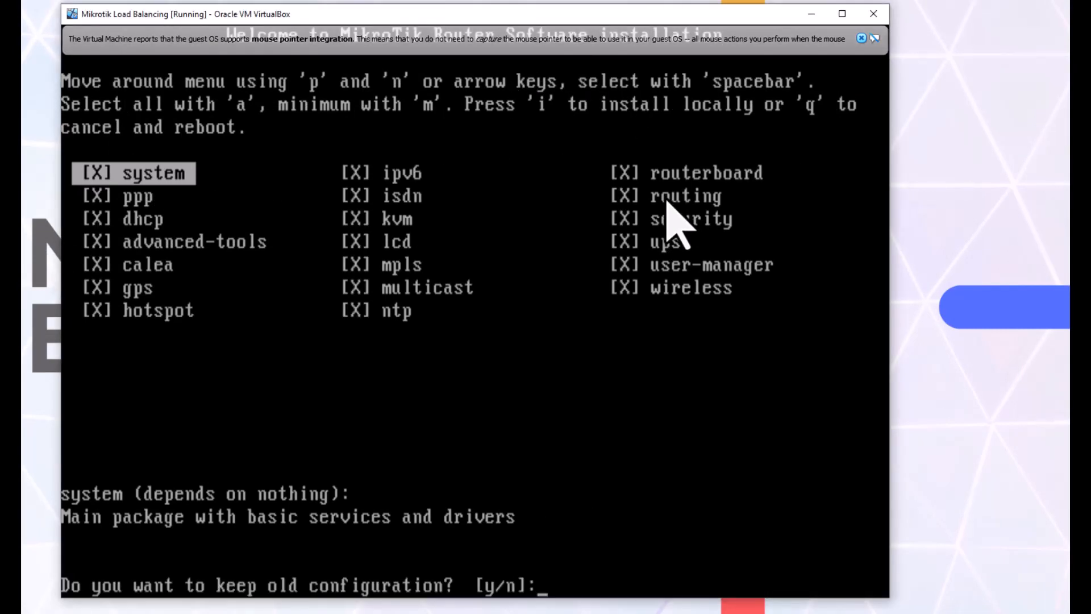
{"action": "type", "text": "y"}
{"action": "type", "text": "y"}
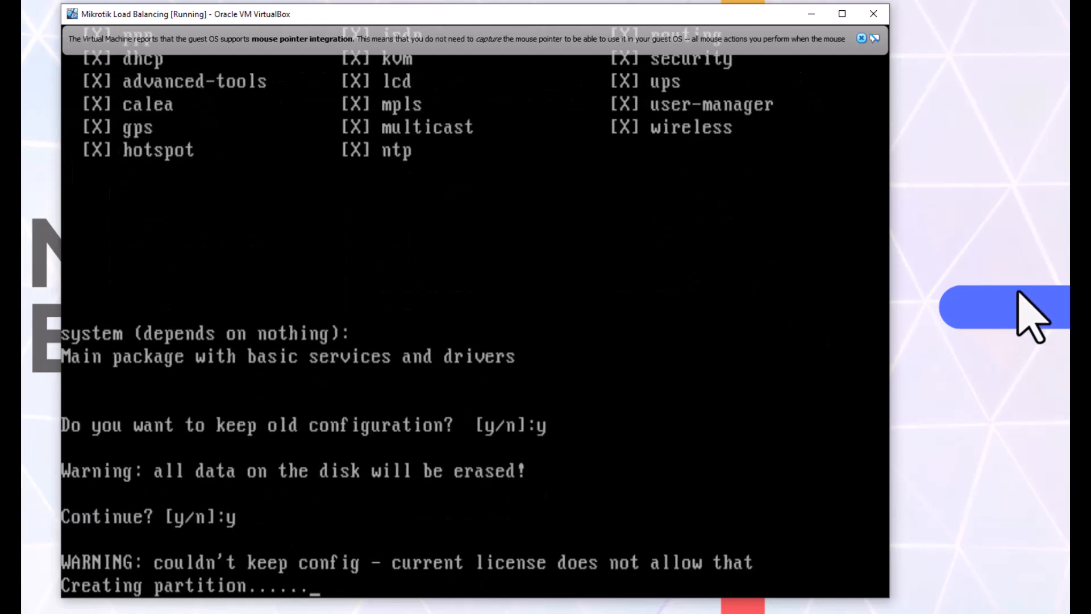
{"action": "right_click", "coordinate": [932, 241]}
{"action": "left_click", "coordinate": [955, 279]}
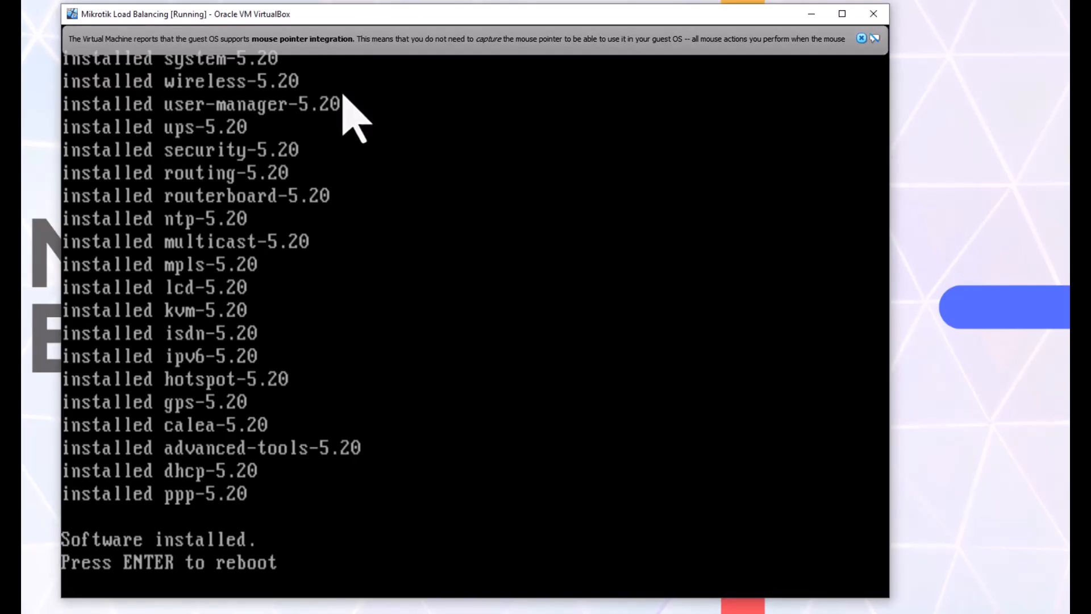
Step: Remove the Mikrotik-5.20_Full_Lev6.iso disk from the optical drive of the Mikrotik Load Balancing virtual machine
{"action": "left_click_drag", "start_coordinate": [577, 16], "coordinate": [604, 256]}
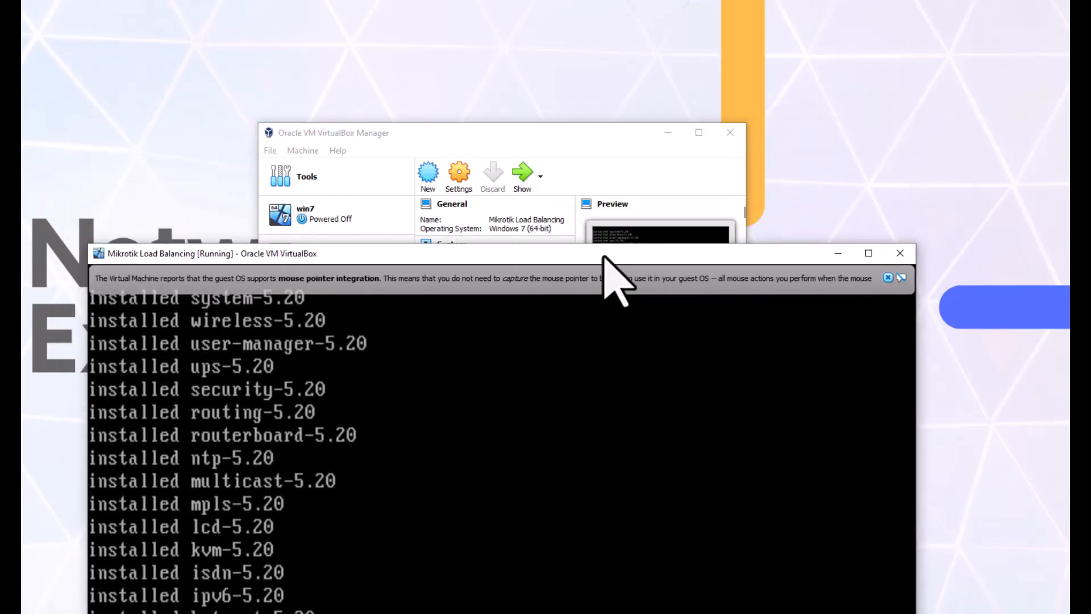
{"action": "left_click", "coordinate": [584, 159]}
{"action": "left_click", "coordinate": [463, 185]}
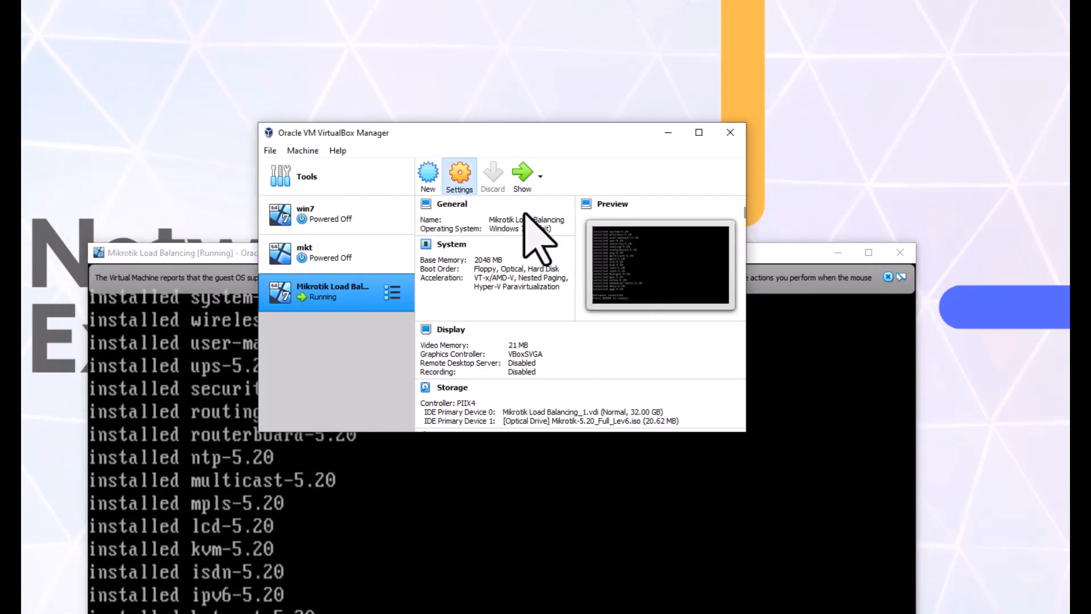
{"action": "left_click", "coordinate": [328, 201]}
{"action": "left_click", "coordinate": [443, 206]}
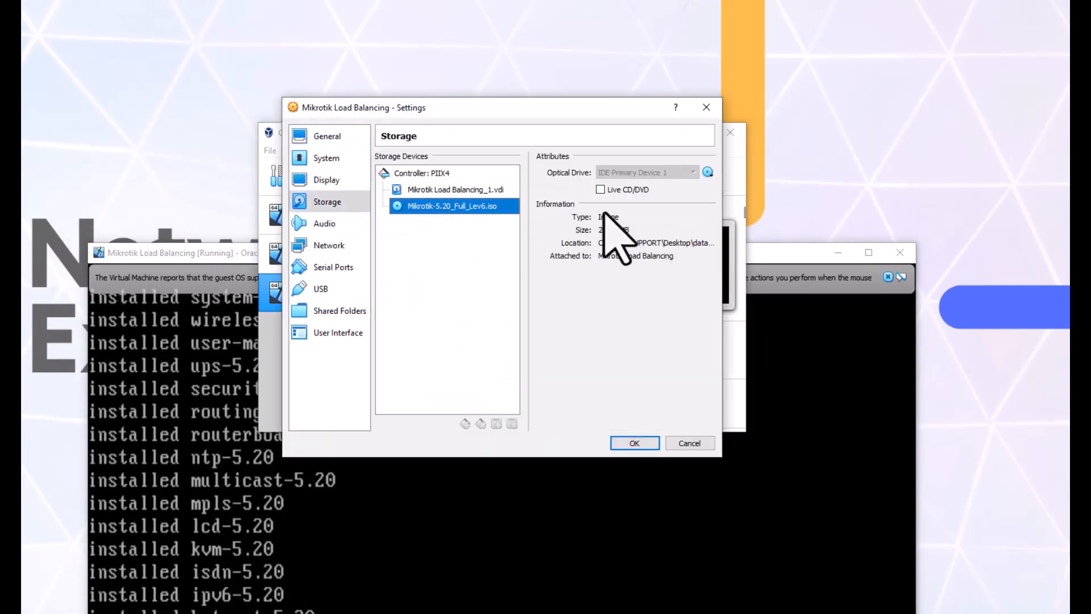
{"action": "left_click", "coordinate": [709, 173]}
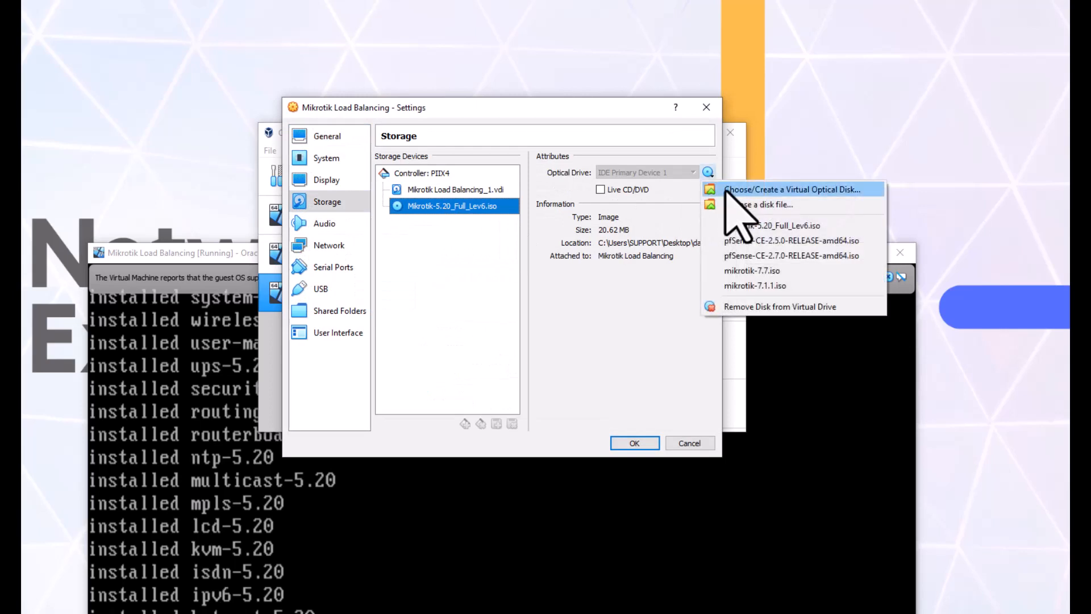
{"action": "left_click", "coordinate": [721, 308]}
Step: Reboot the router virtual machine from the finished installer, dismiss its notification, and answer y to the disk check question
{"action": "left_click_drag", "start_coordinate": [790, 259], "coordinate": [773, 13]}
{"action": "key", "text": "Return"}
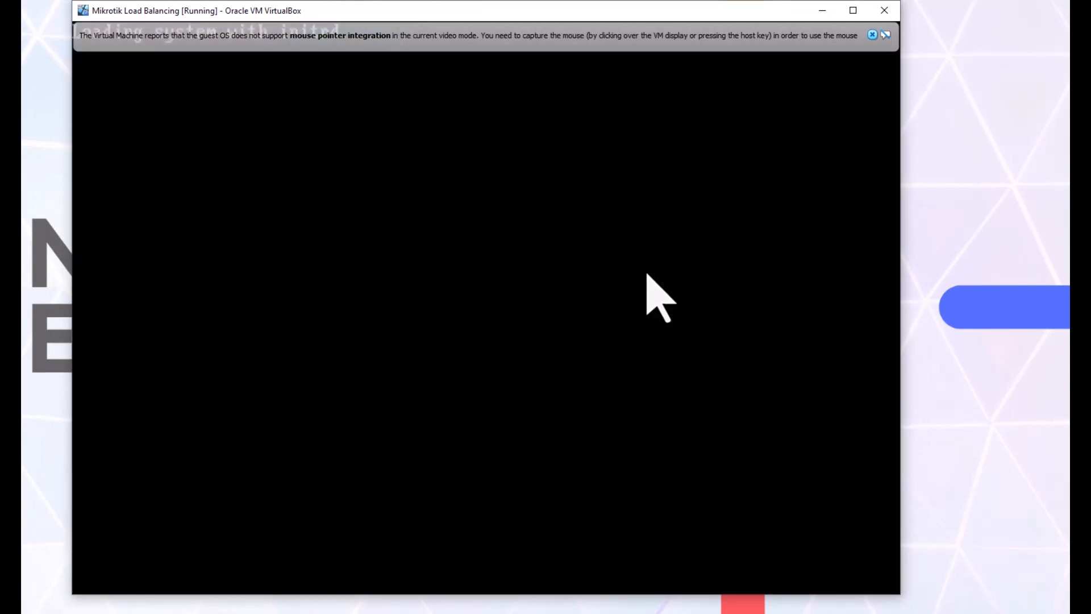
{"action": "left_click", "coordinate": [872, 35]}
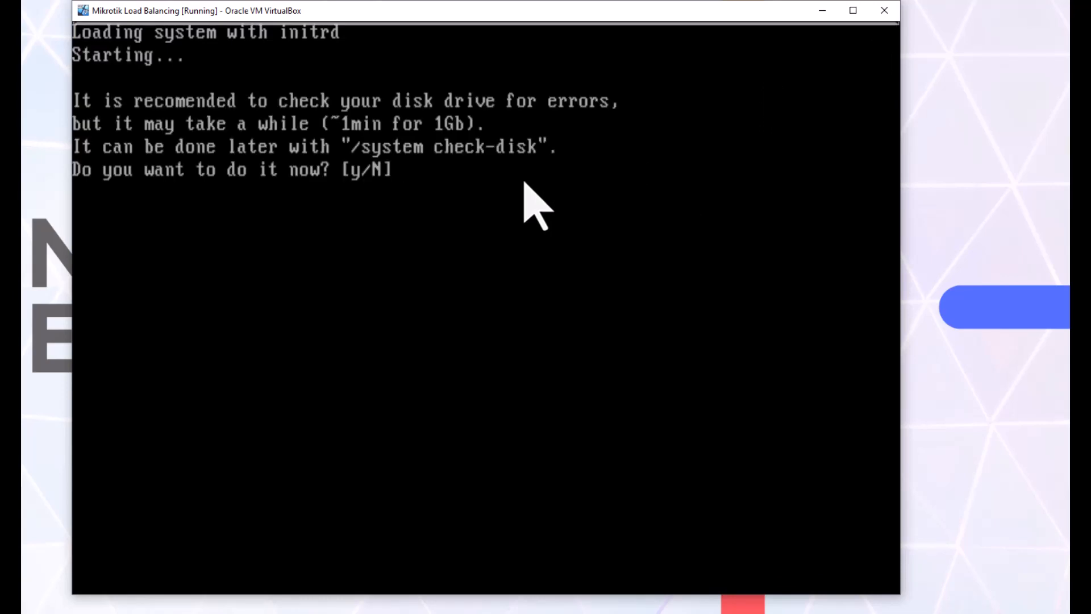
{"action": "key", "text": "y"}
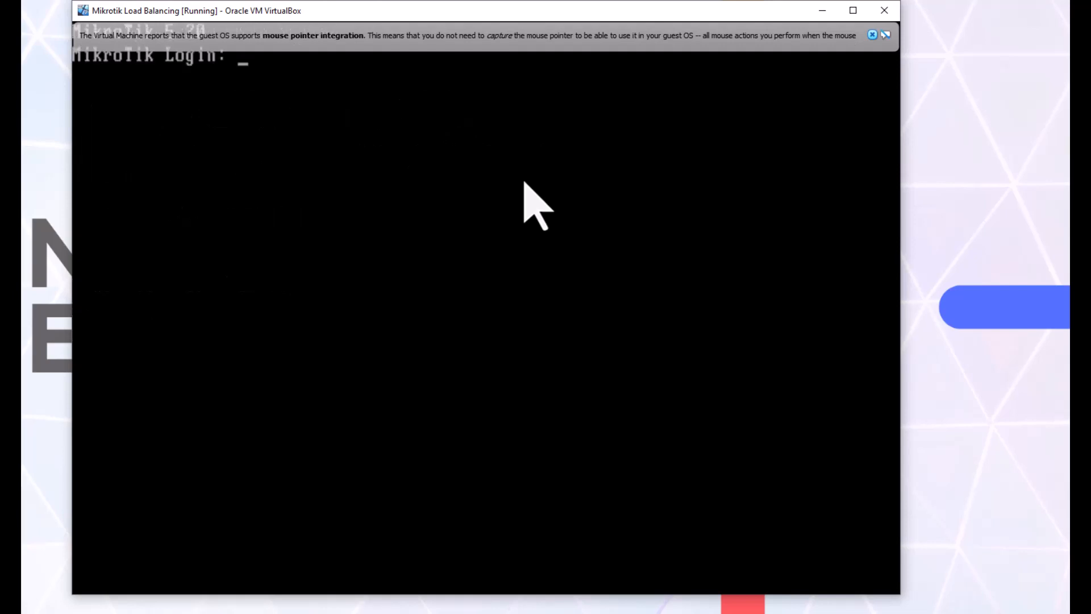
Step: Dismiss the notification, log in to the MikroTik console as admin, and continue past the software key notice
{"action": "left_click", "coordinate": [872, 35]}
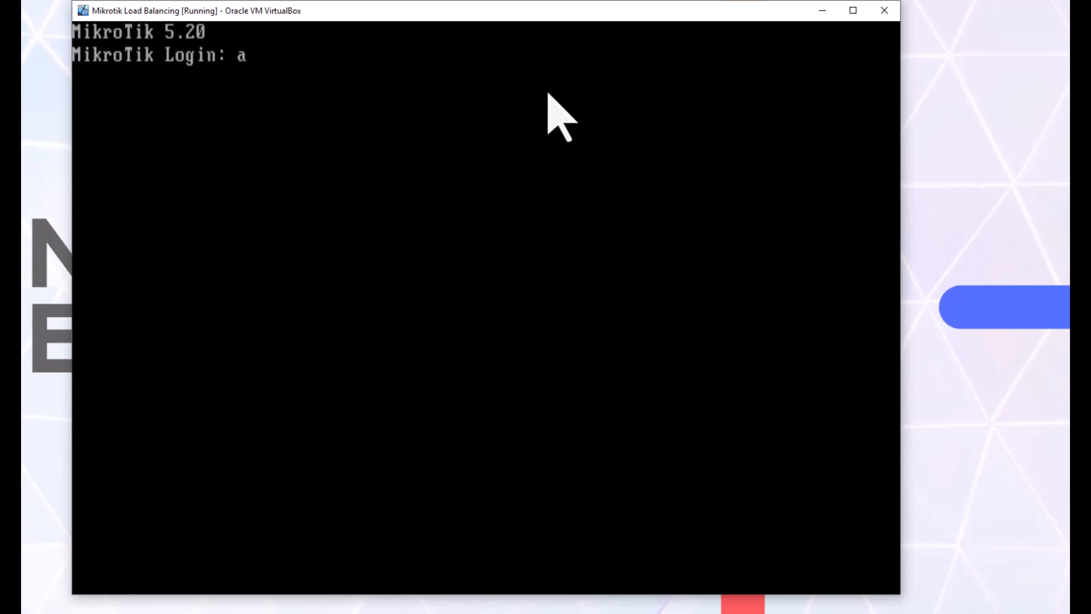
{"action": "key", "text": "Return"}
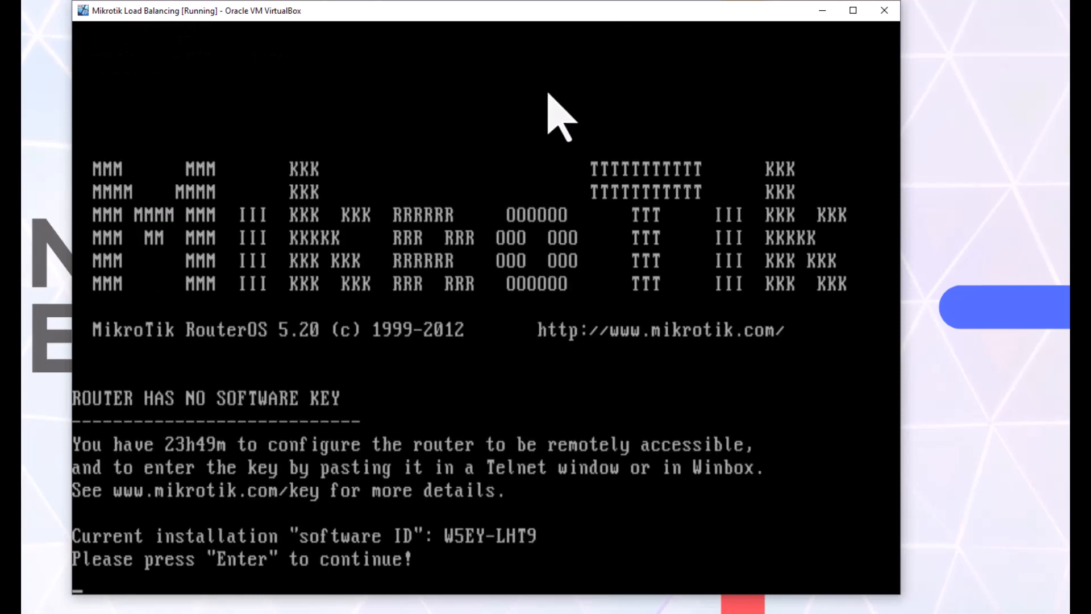
{"action": "key", "text": "Return"}
Step: List the router's network interfaces with the interface and print commands, and minimise the virtual machine window
{"action": "type", "text": "interfa"}
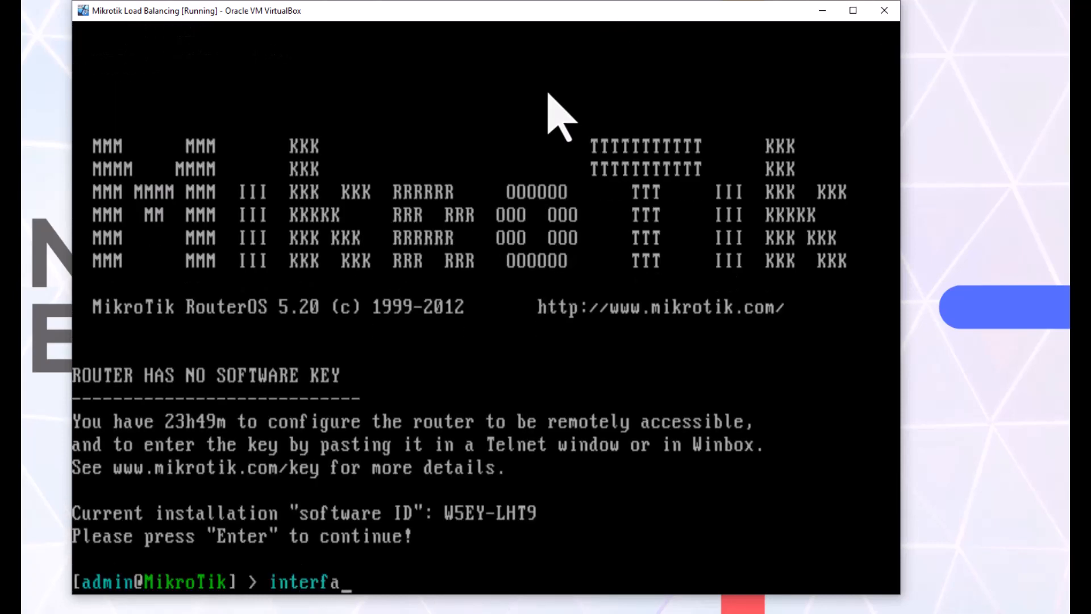
{"action": "type", "text": "ce"}
{"action": "key", "text": "Return"}
{"action": "type", "text": "print"}
{"action": "key", "text": "Return"}
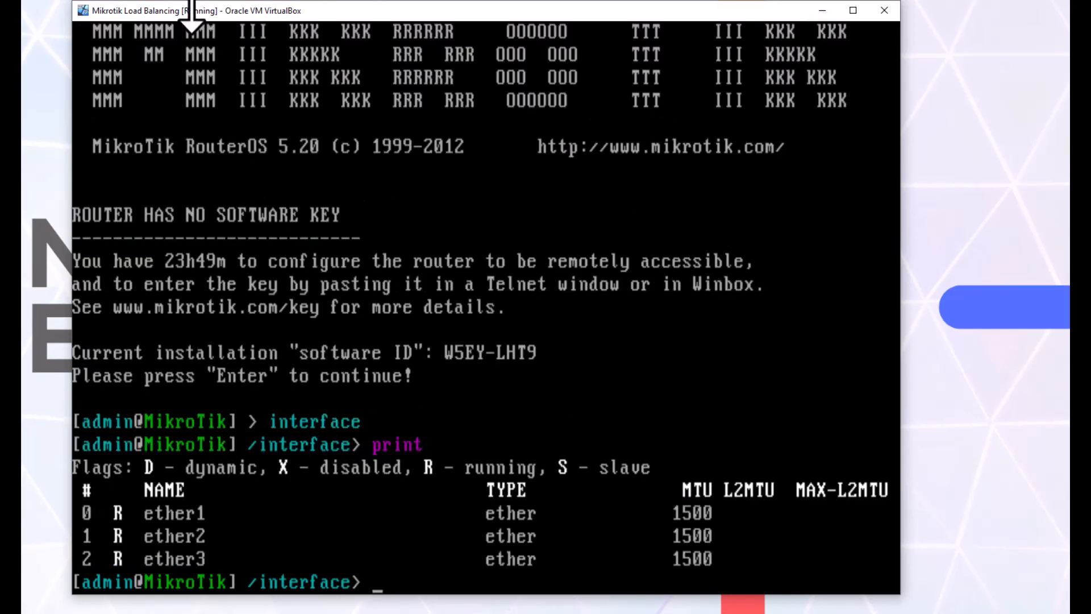
{"action": "left_click", "coordinate": [822, 10]}
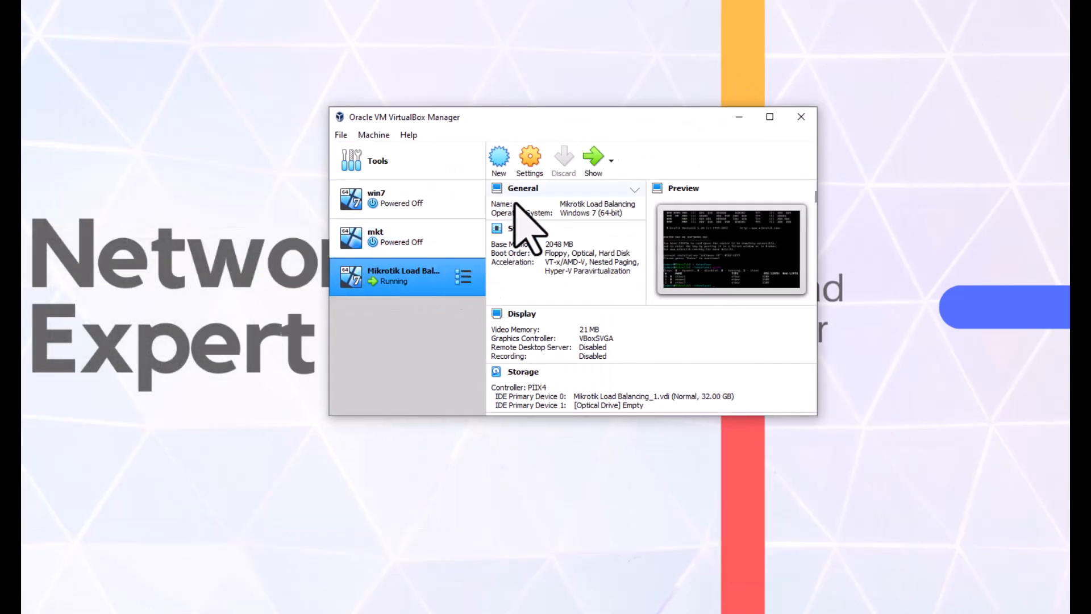
{"action": "left_click", "coordinate": [440, 196]}
{"action": "left_click", "coordinate": [419, 275]}
{"action": "left_click", "coordinate": [414, 207]}
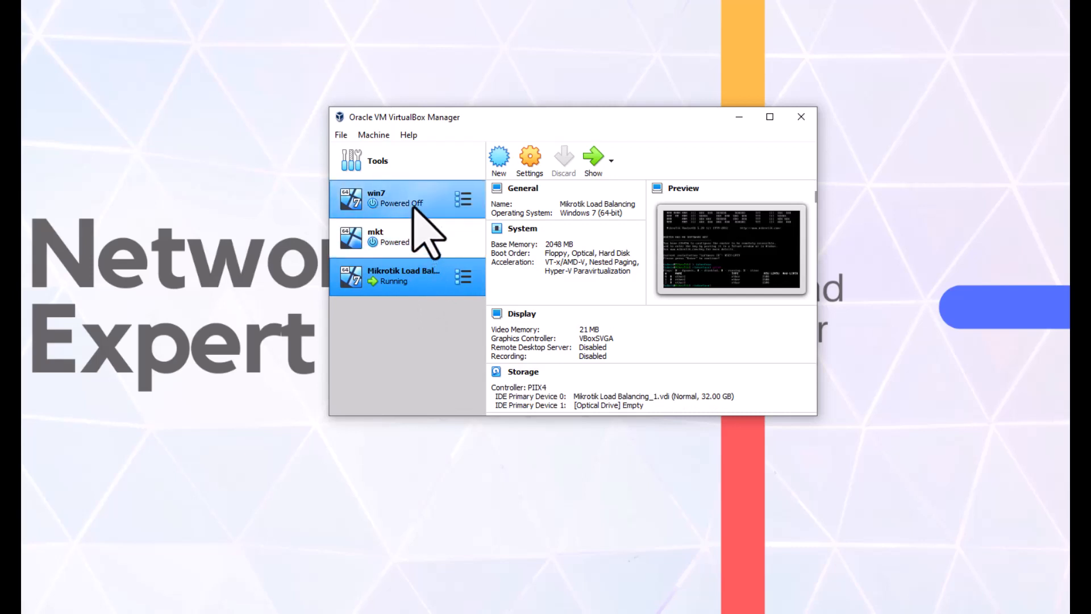
{"action": "left_click", "coordinate": [419, 278]}
{"action": "left_click", "coordinate": [529, 160]}
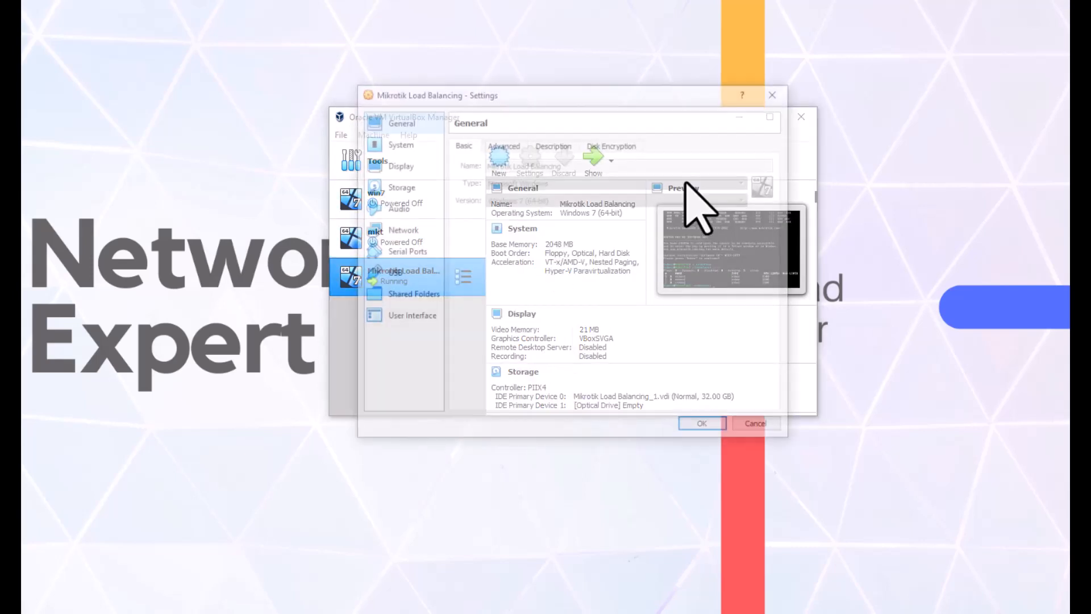
{"action": "left_click", "coordinate": [777, 91]}
Step: Start the win7 virtual machine and choose Start Windows Normally in the error recovery screen
{"action": "left_click", "coordinate": [395, 196]}
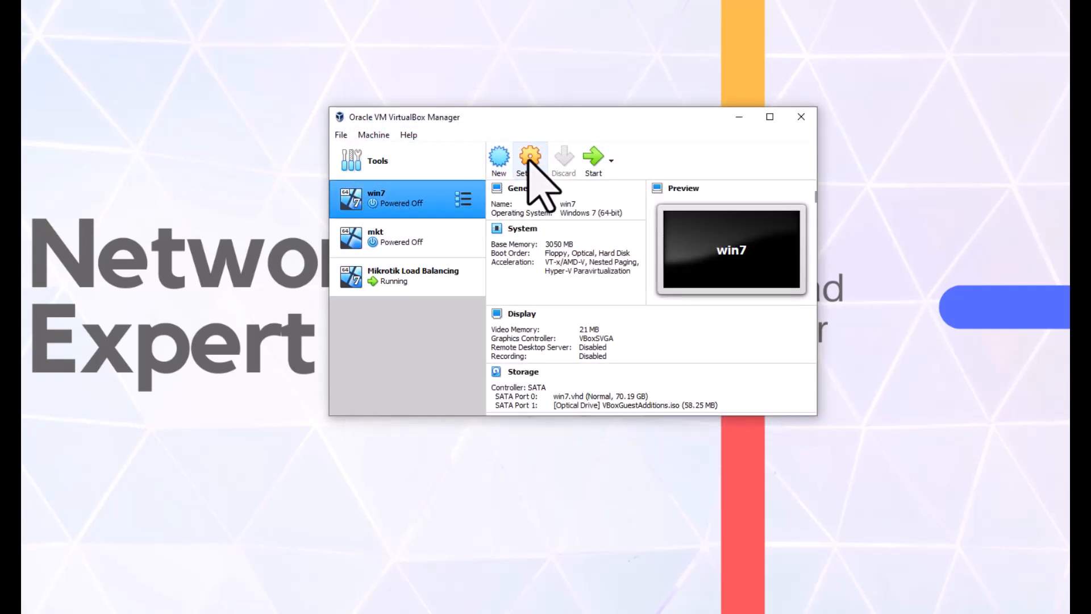
{"action": "left_click", "coordinate": [594, 153]}
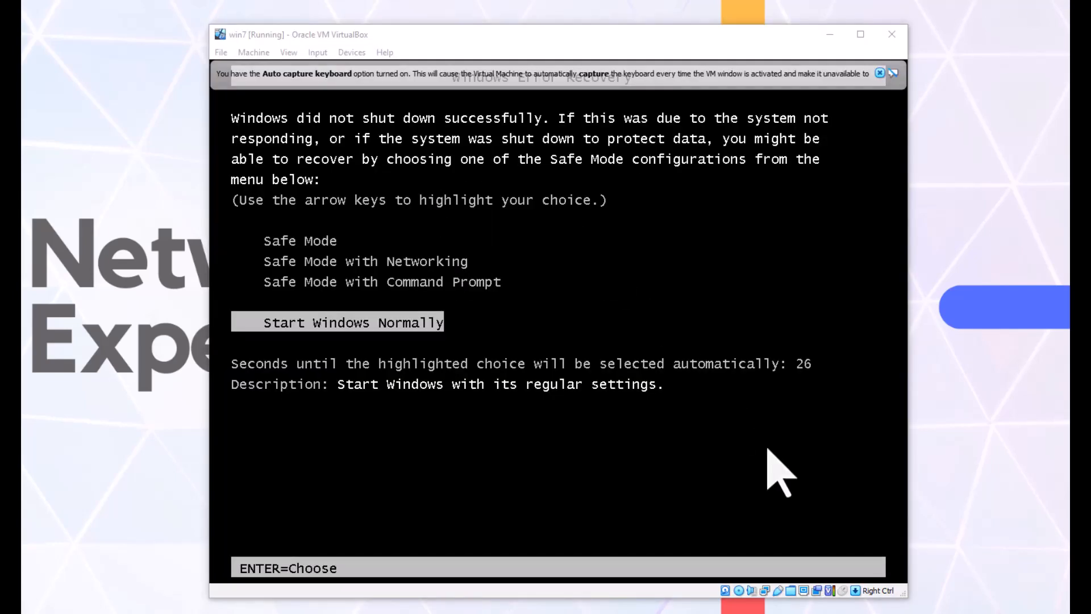
{"action": "key", "text": "Return"}
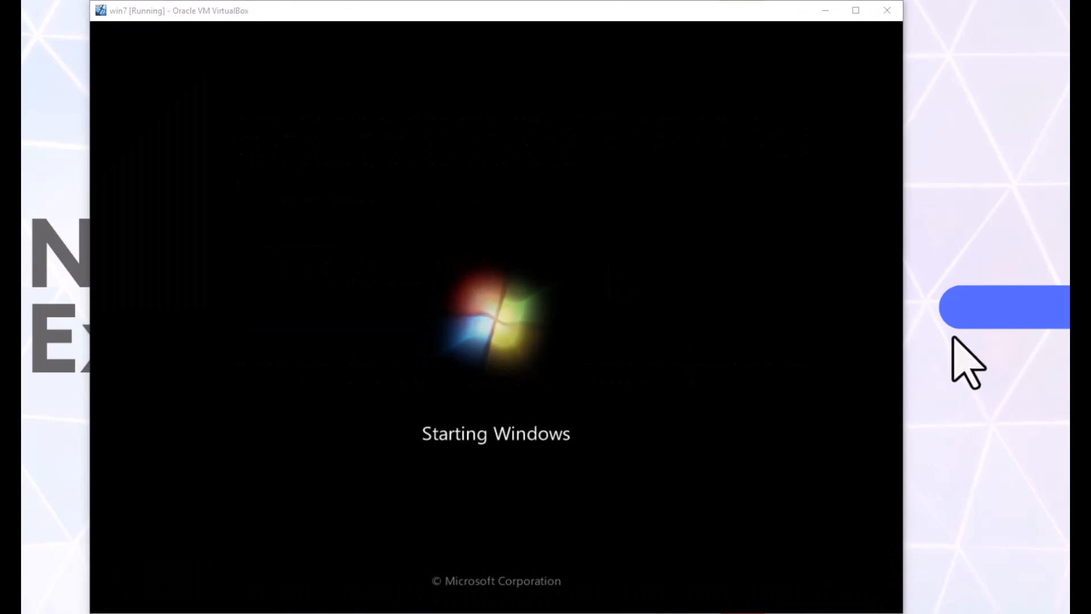
{"action": "right_click", "coordinate": [952, 336]}
{"action": "left_click", "coordinate": [945, 375]}
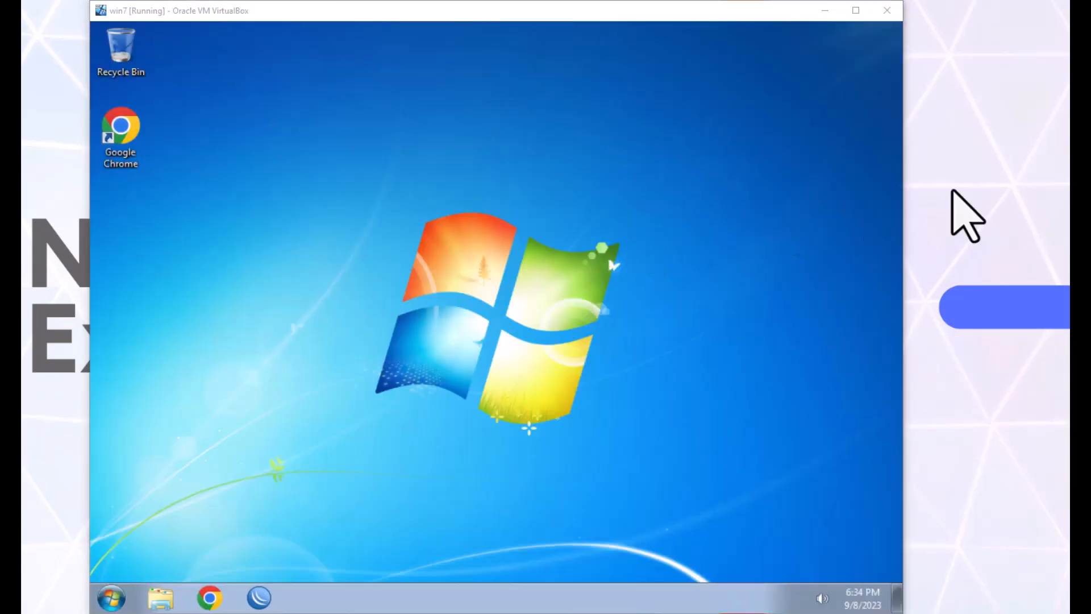
{"action": "right_click", "coordinate": [632, 336]}
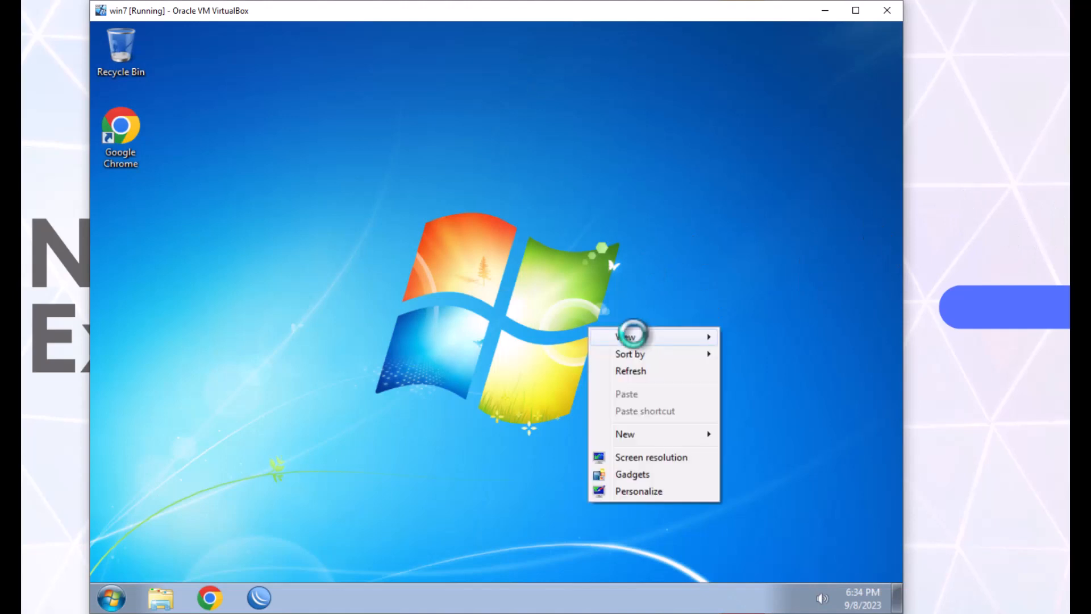
{"action": "left_click", "coordinate": [636, 371]}
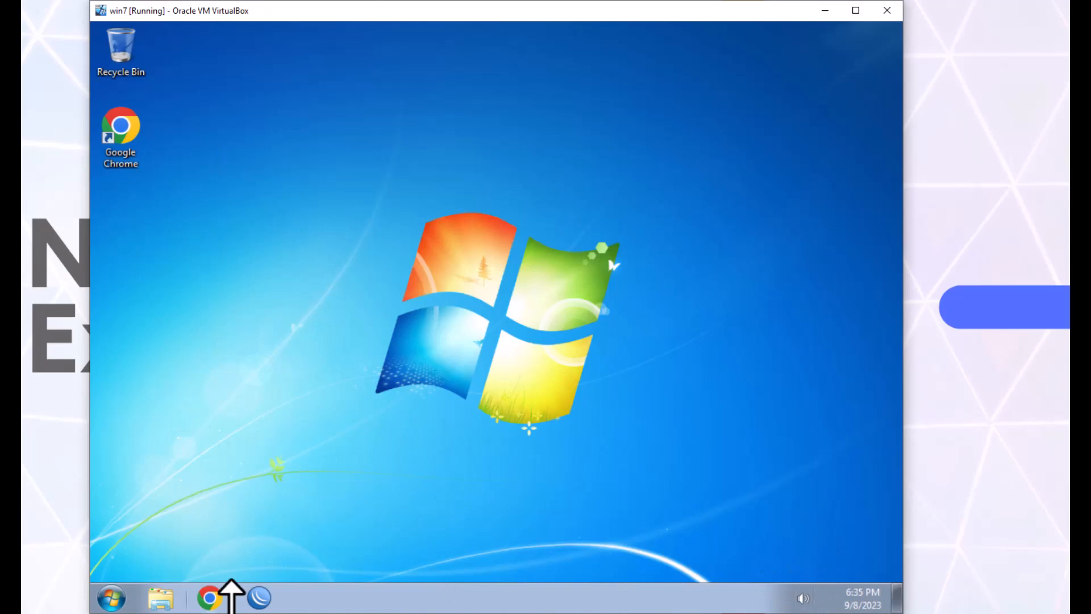
Step: Open the network adapter connections list of the Windows 7 guest through the Network and Sharing Center
{"action": "left_click", "coordinate": [176, 588]}
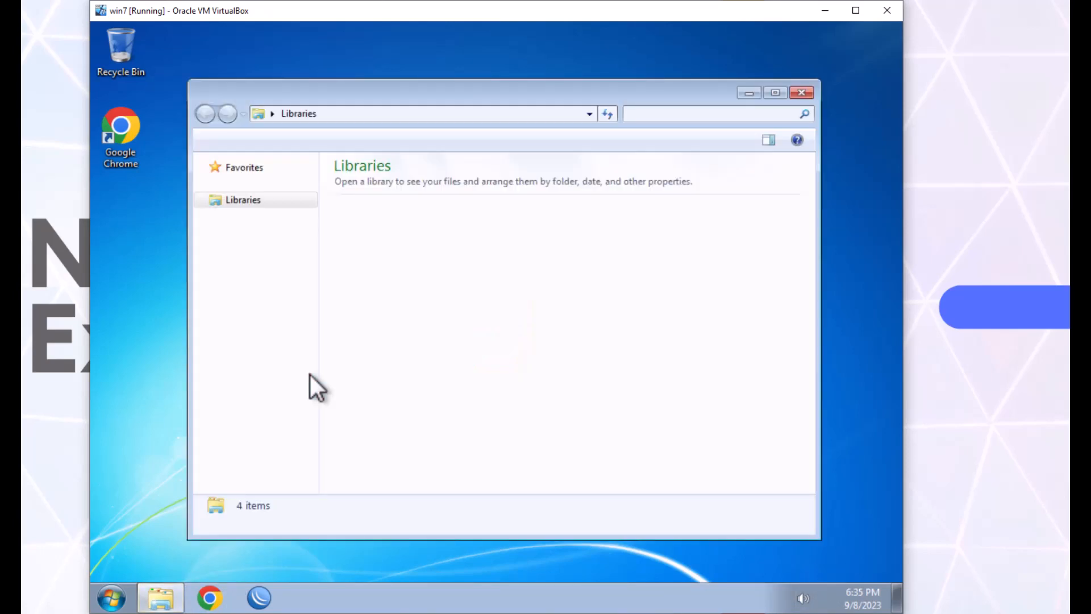
{"action": "right_click", "coordinate": [243, 378]}
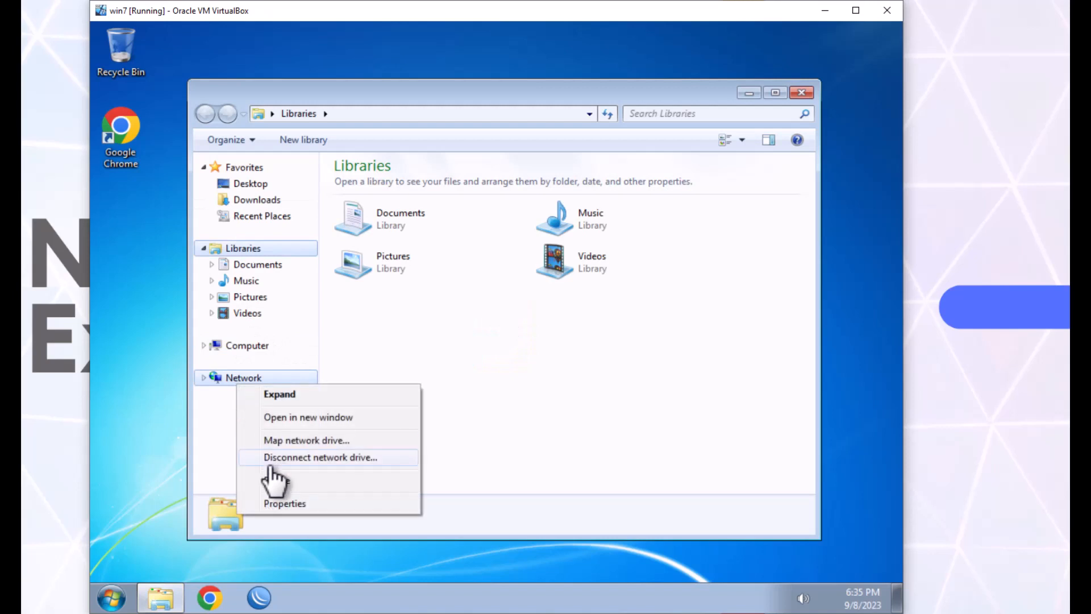
{"action": "left_click", "coordinate": [285, 504]}
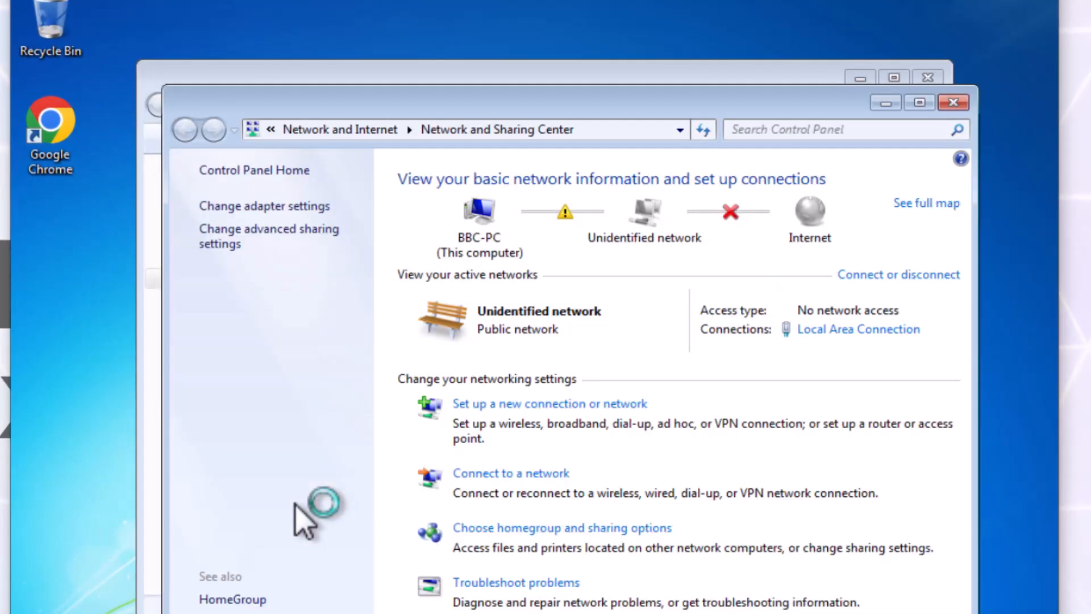
{"action": "left_click", "coordinate": [275, 208]}
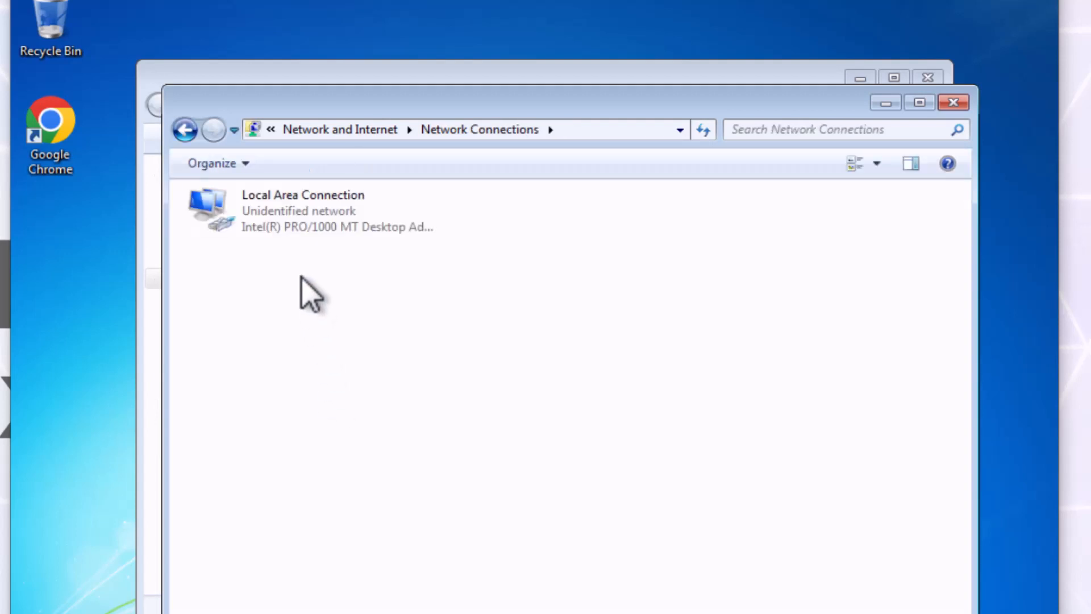
Step: Check the Internet Protocol Version 4 (TCP/IPv4) settings of Local Area Connection and close its properties
{"action": "left_click", "coordinate": [285, 207]}
{"action": "right_click", "coordinate": [285, 207]}
{"action": "left_click", "coordinate": [327, 395]}
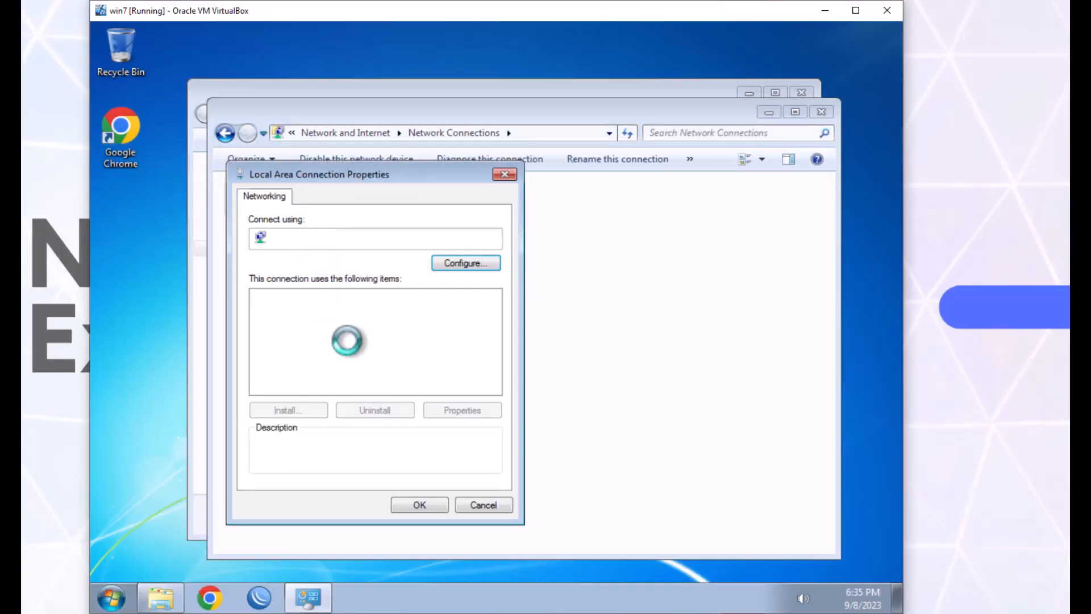
{"action": "double_click", "coordinate": [389, 361]}
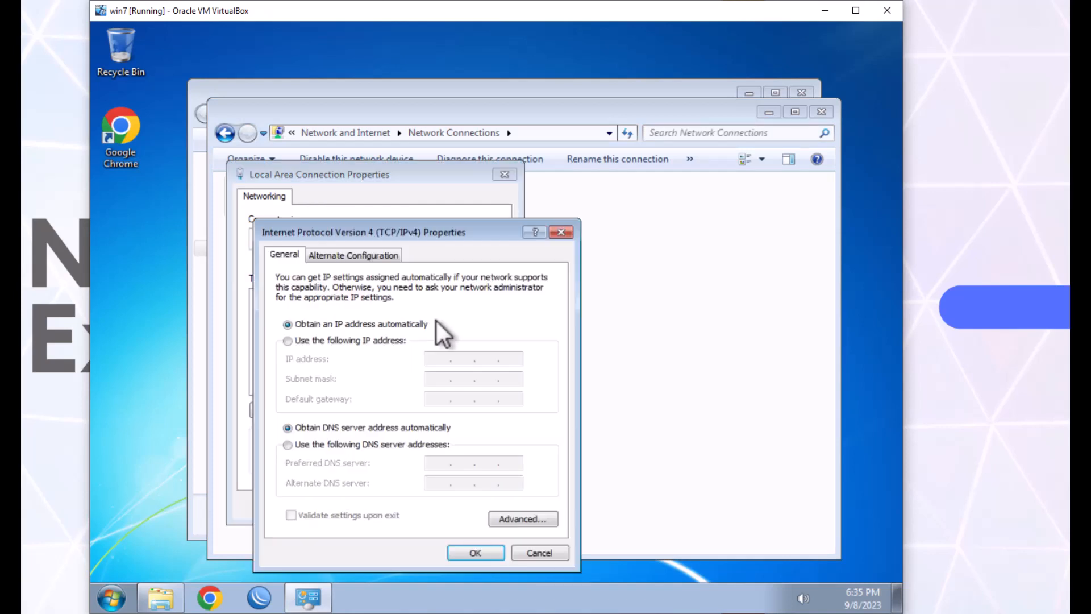
{"action": "left_click", "coordinate": [561, 231]}
{"action": "left_click", "coordinate": [504, 173]}
Step: View the status and connection details of Local Area Connection, and close both windows
{"action": "right_click", "coordinate": [288, 193]}
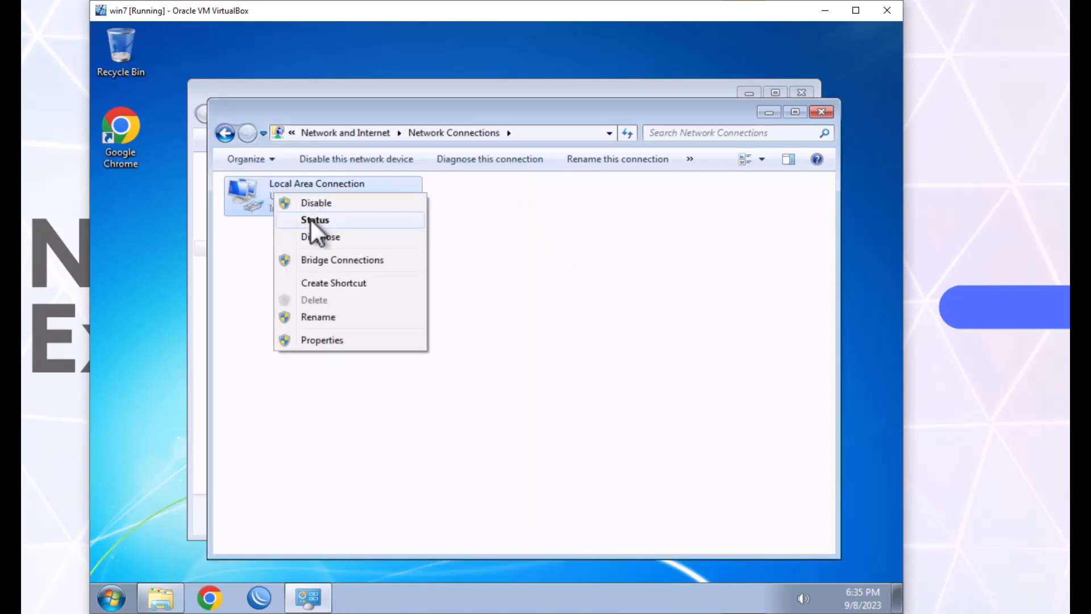
{"action": "left_click", "coordinate": [311, 220]}
{"action": "left_click", "coordinate": [387, 301]}
{"action": "left_click", "coordinate": [631, 178]}
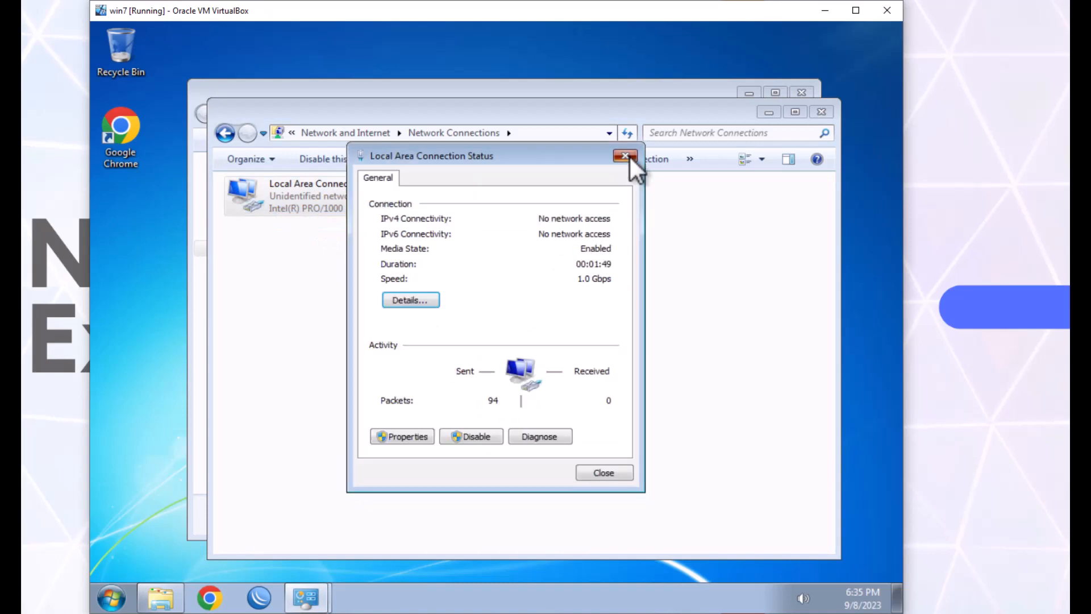
{"action": "left_click", "coordinate": [625, 155]}
Step: Switch to WinBox and connect as admin to the MikroTik neighbor 08:00:27:28:69:96
{"action": "left_click", "coordinate": [608, 303]}
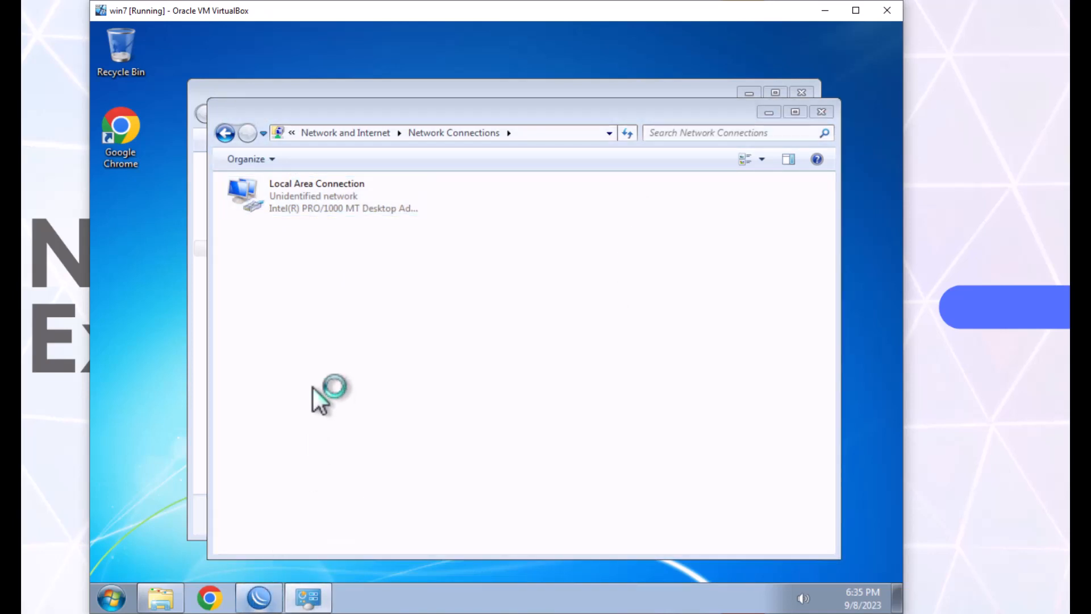
{"action": "left_click", "coordinate": [749, 93]}
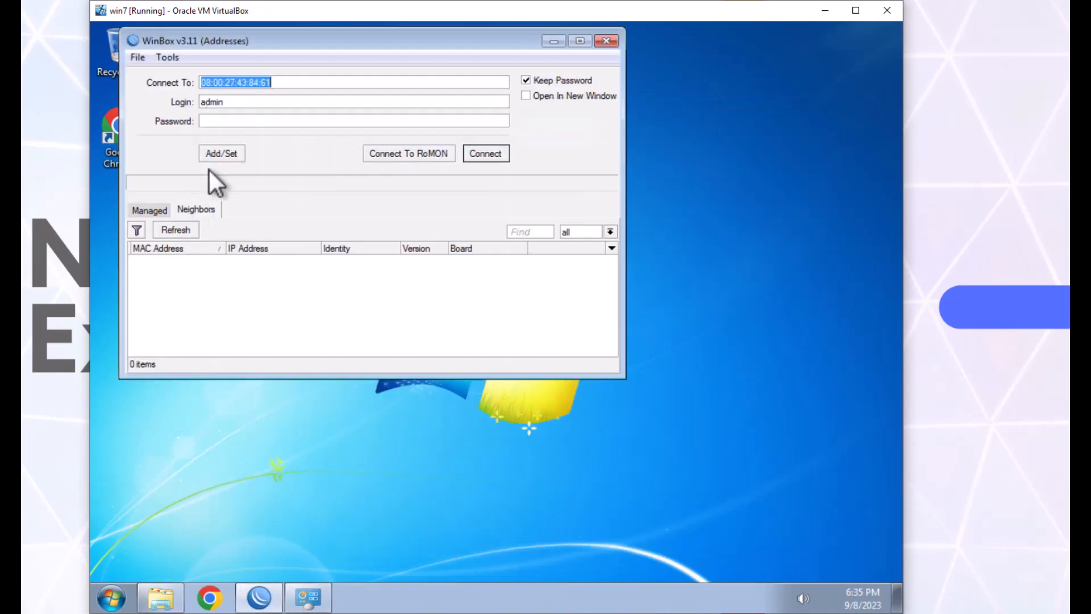
{"action": "left_click", "coordinate": [186, 260]}
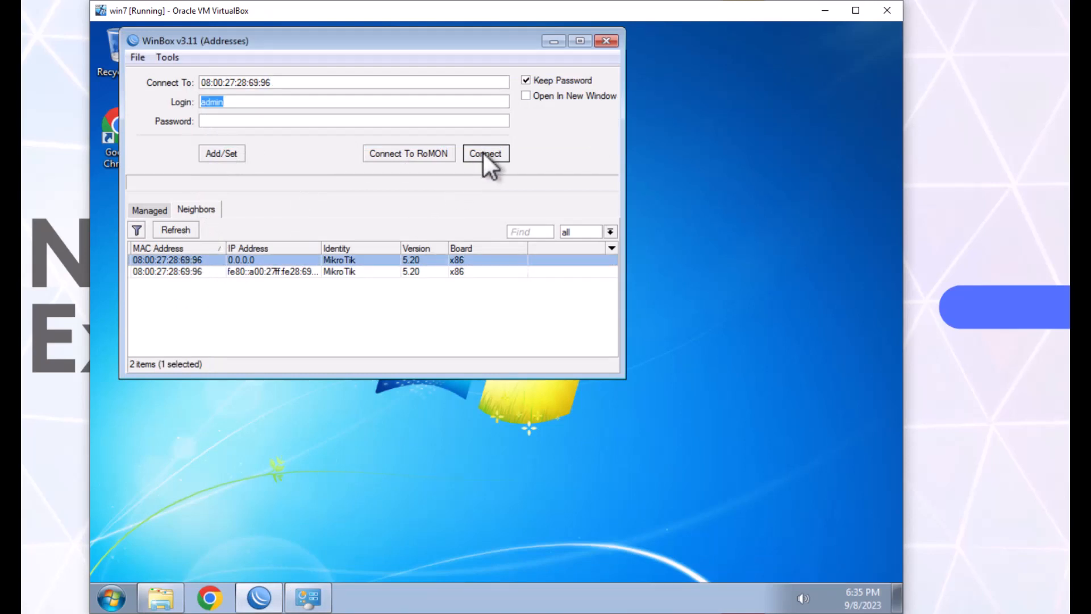
{"action": "left_click", "coordinate": [483, 152]}
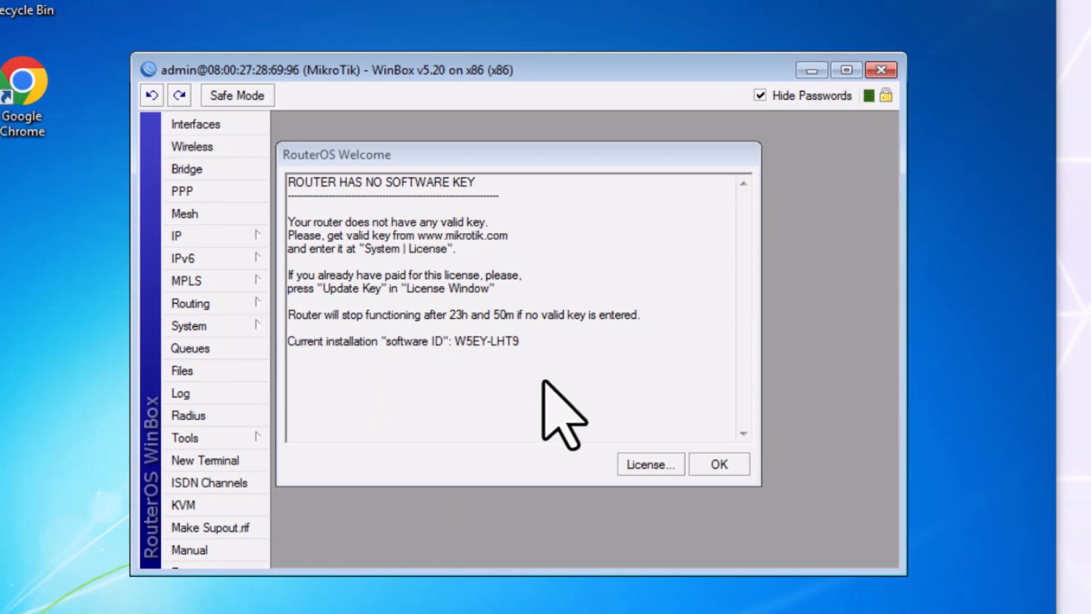
Step: Dismiss the RouterOS welcome notice and open the router's system License window
{"action": "left_click", "coordinate": [720, 466]}
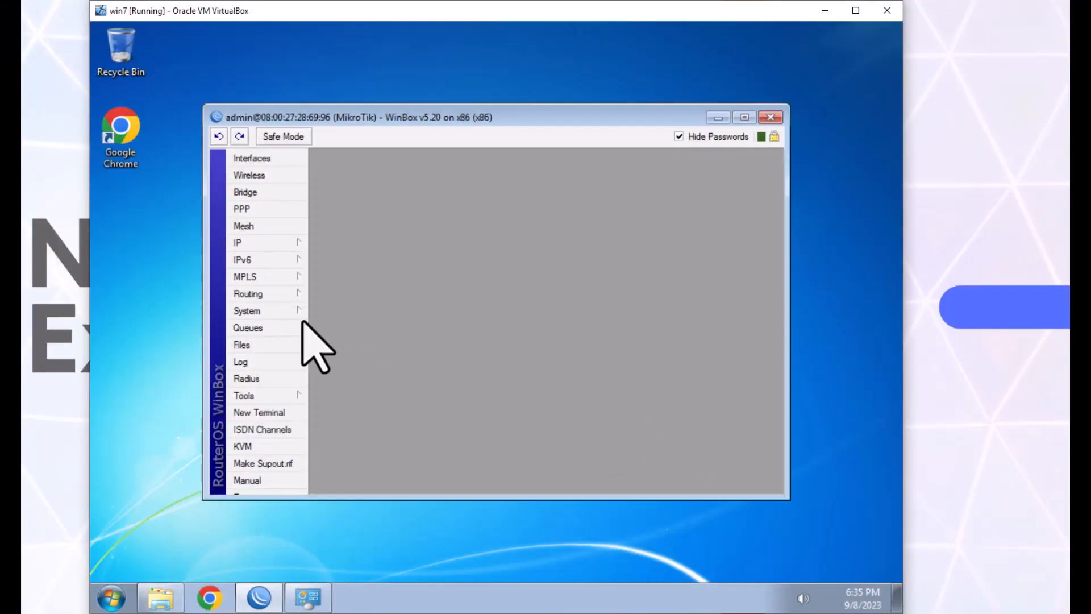
{"action": "left_click", "coordinate": [250, 311]}
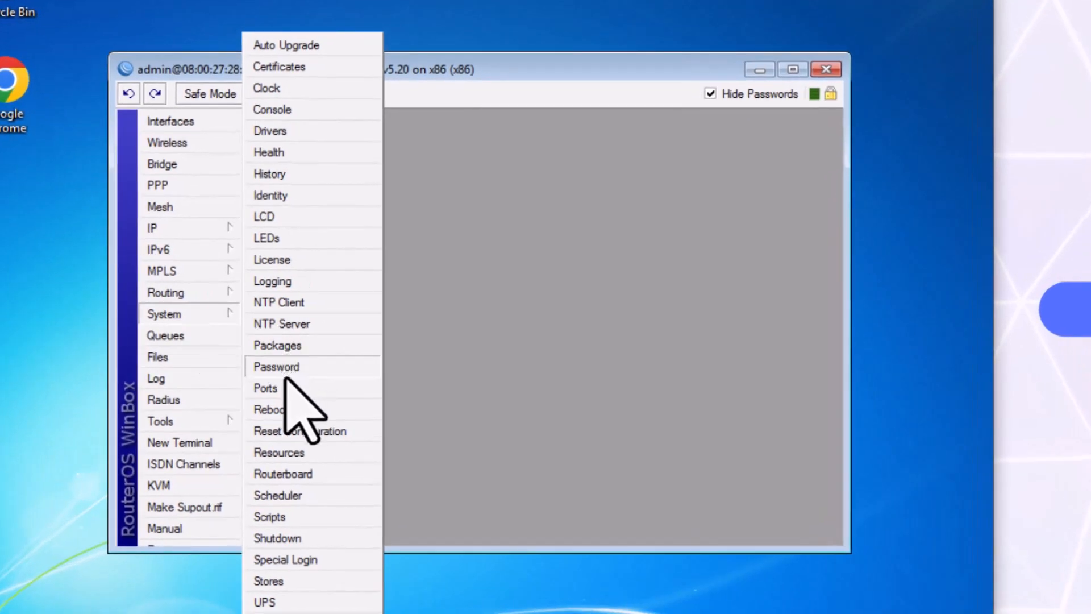
{"action": "left_click", "coordinate": [273, 260]}
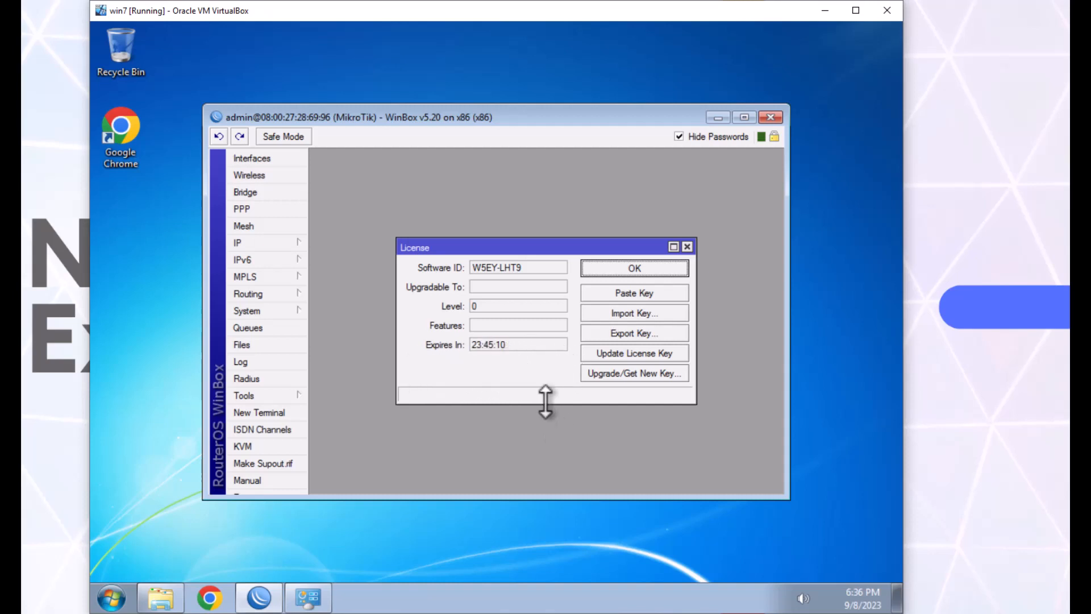
Step: Copy the license key file from the key import dialog to the desktop, and replace the License window with a new terminal
{"action": "left_click", "coordinate": [639, 312]}
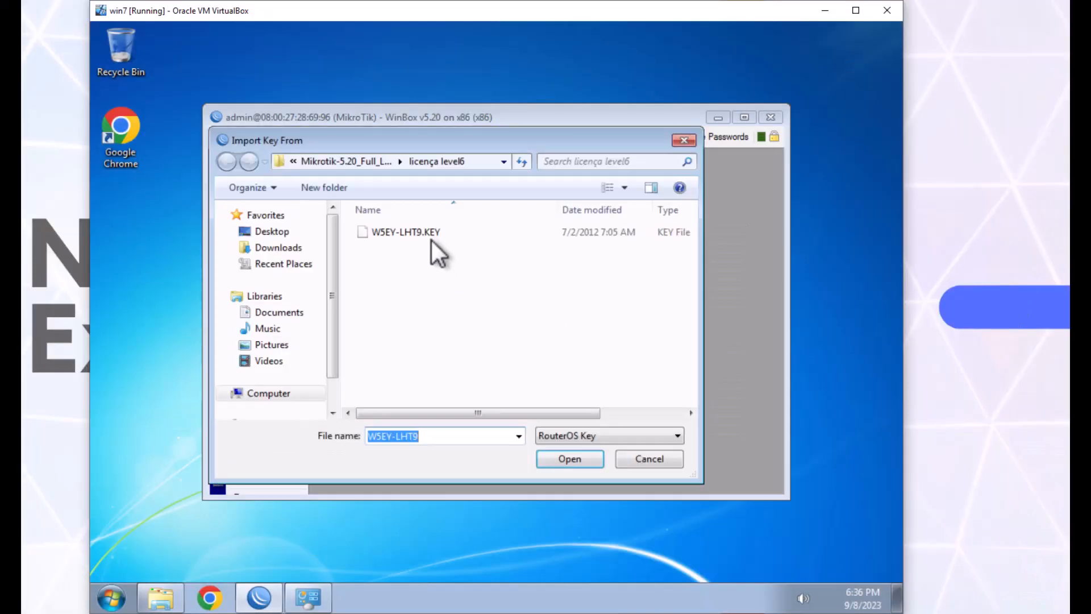
{"action": "left_click", "coordinate": [394, 232]}
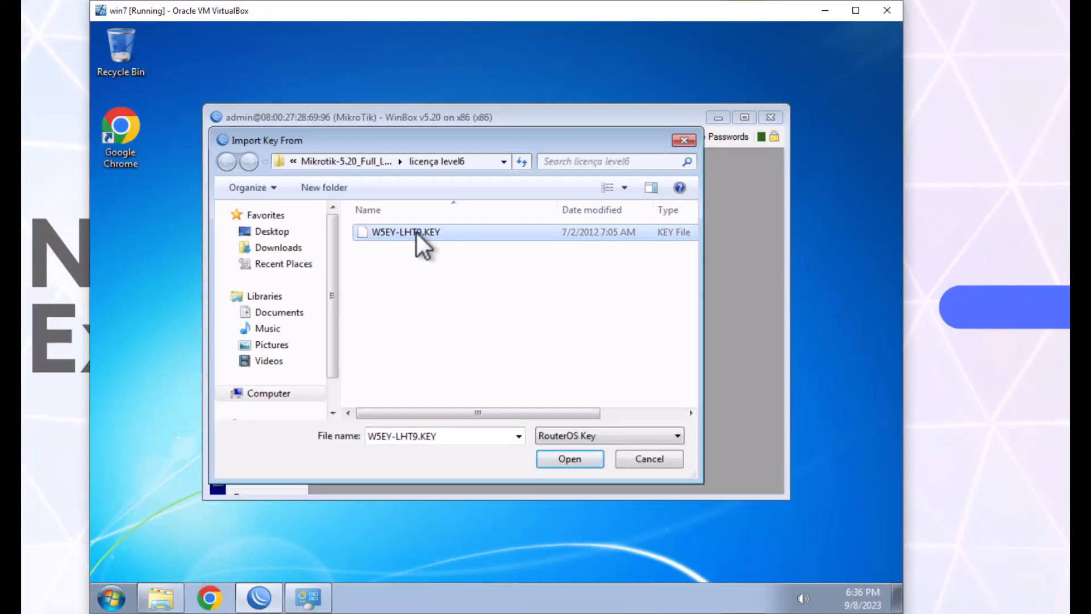
{"action": "right_click", "coordinate": [417, 233]}
{"action": "right_click", "coordinate": [130, 250]}
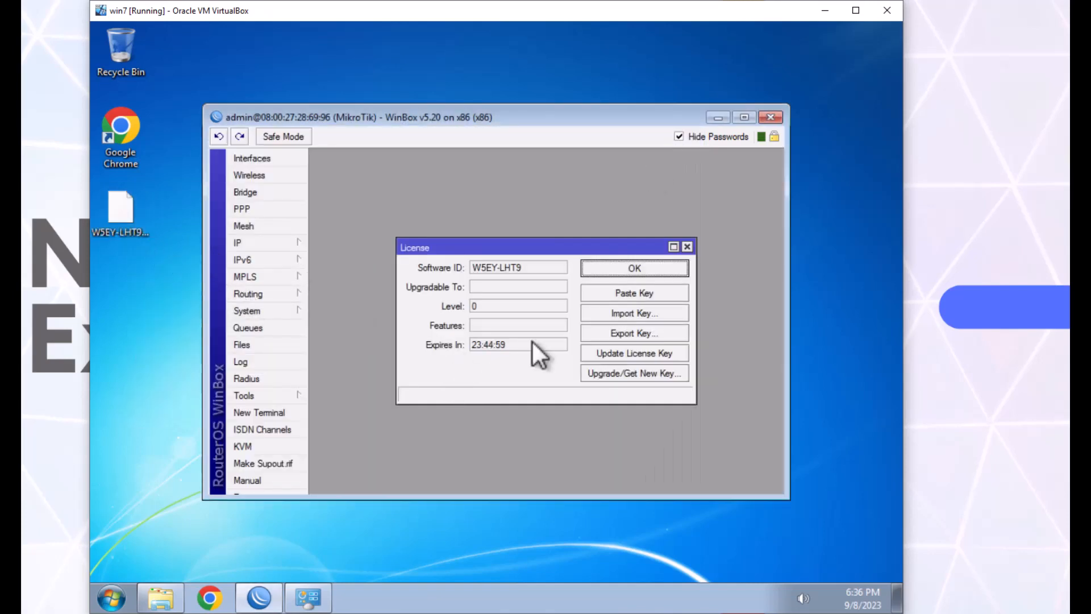
{"action": "left_click", "coordinate": [635, 268]}
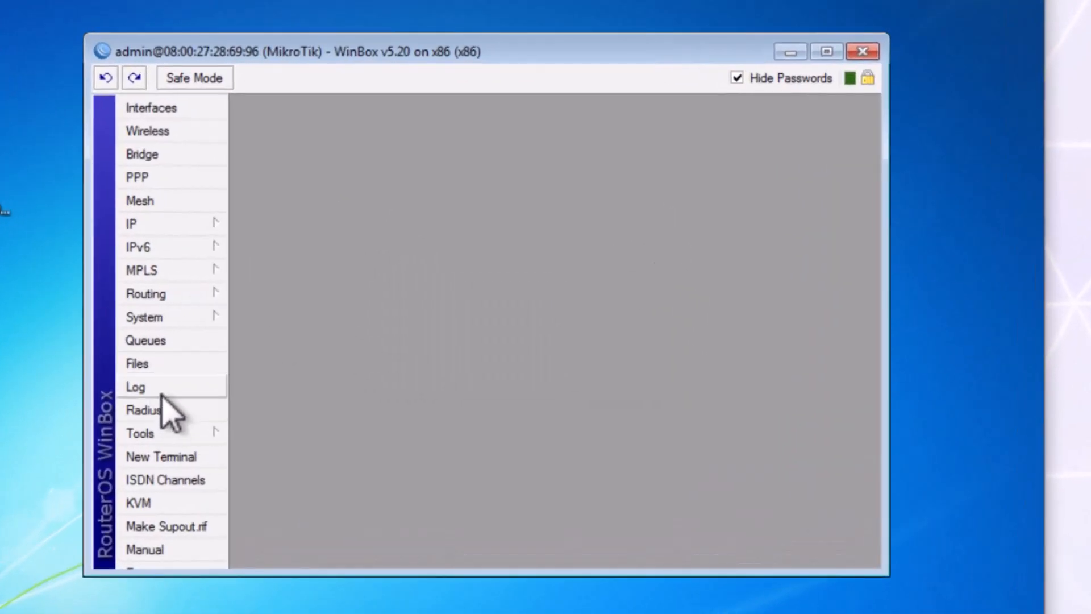
{"action": "left_click", "coordinate": [177, 461]}
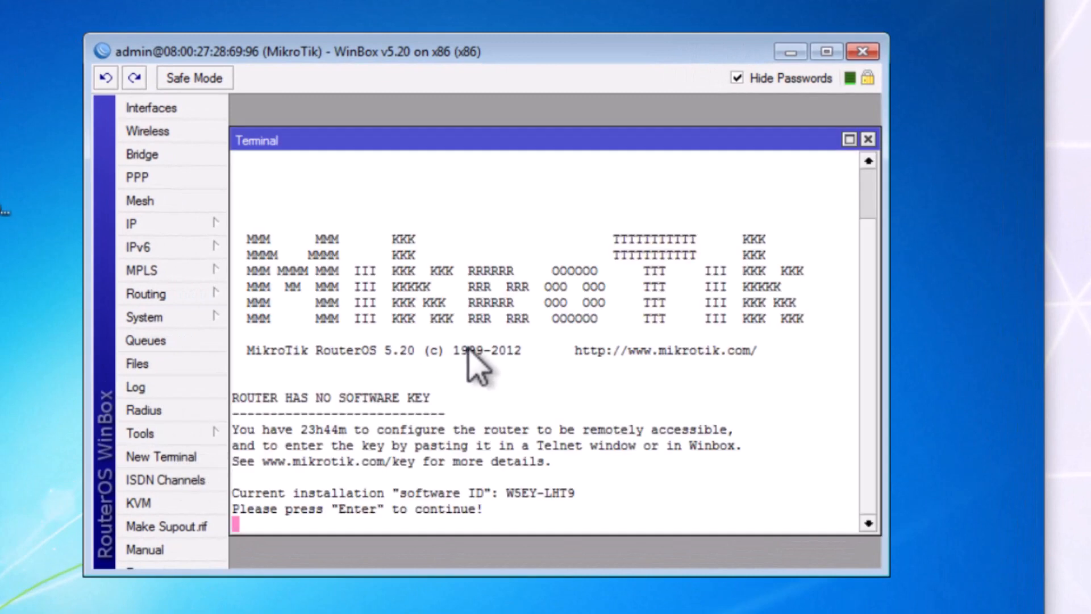
{"action": "left_click", "coordinate": [161, 314]}
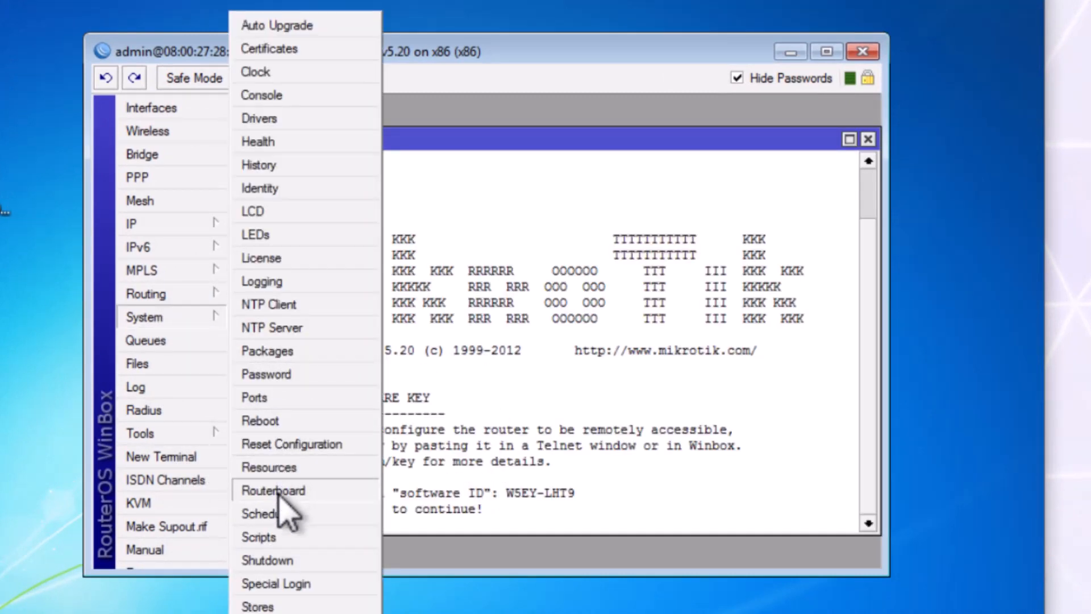
{"action": "left_click", "coordinate": [275, 258]}
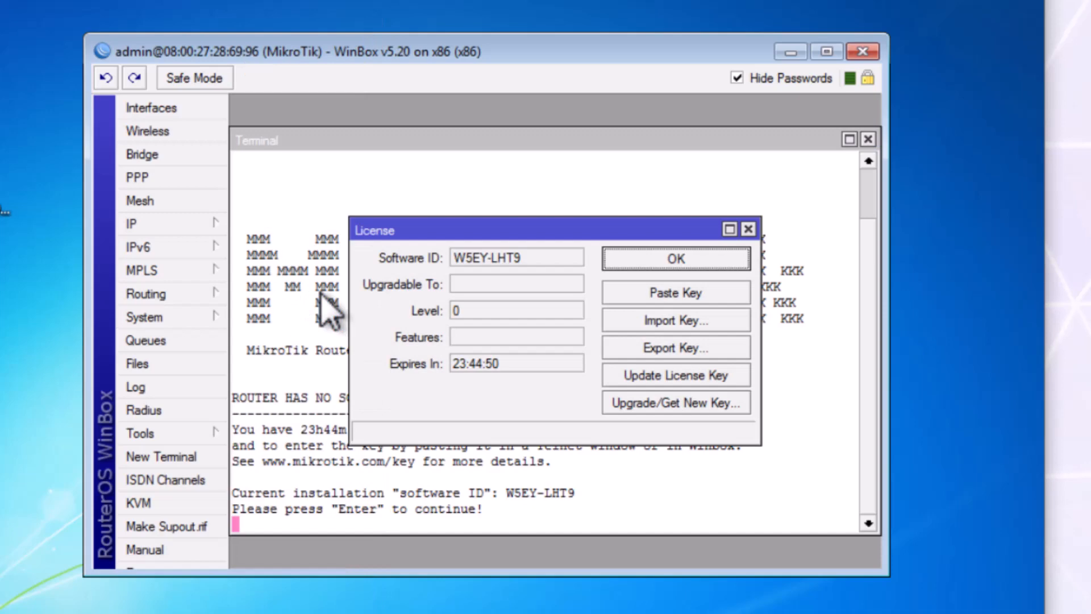
{"action": "left_click", "coordinate": [665, 316]}
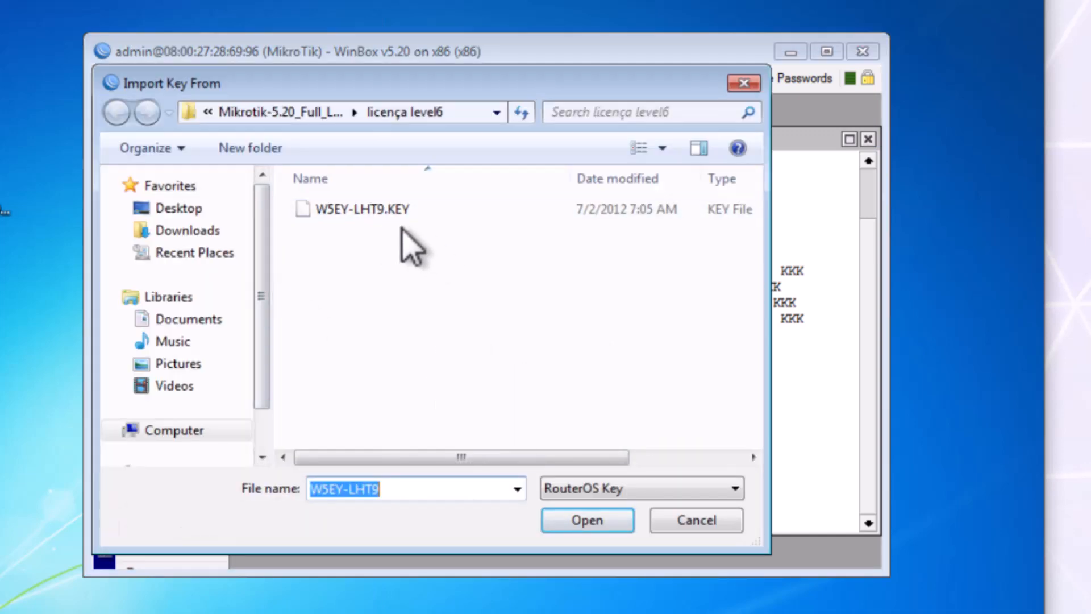
{"action": "left_click", "coordinate": [659, 522]}
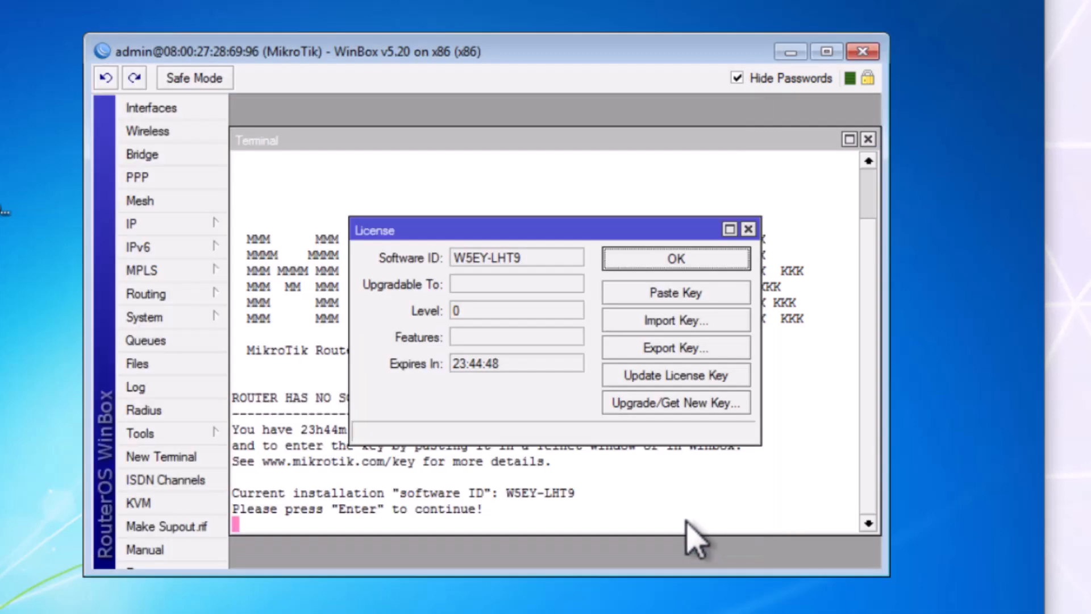
{"action": "left_click", "coordinate": [747, 233]}
Step: Continue to the terminal's command prompt and open the license key file from the desktop in Notepad
{"action": "key", "text": "Return"}
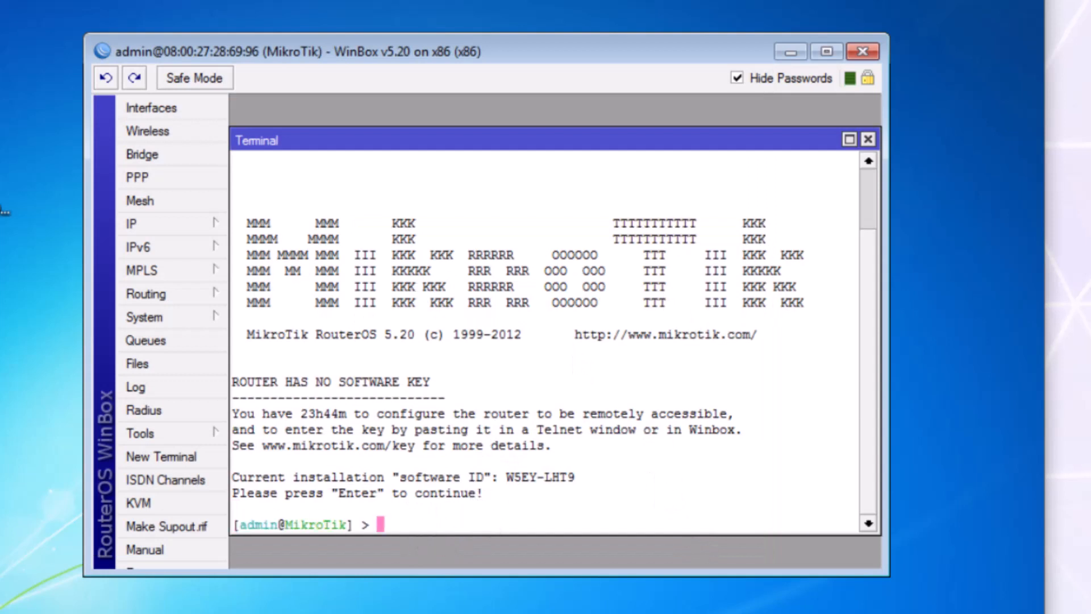
{"action": "left_click", "coordinate": [7, 191]}
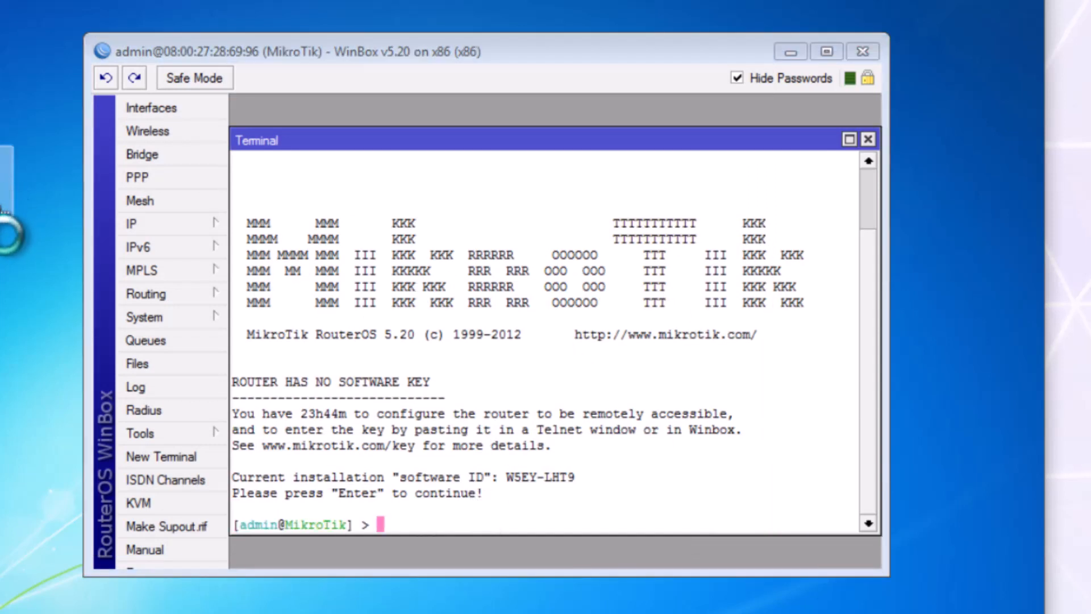
{"action": "right_click", "coordinate": [6, 196]}
{"action": "left_click", "coordinate": [23, 204]}
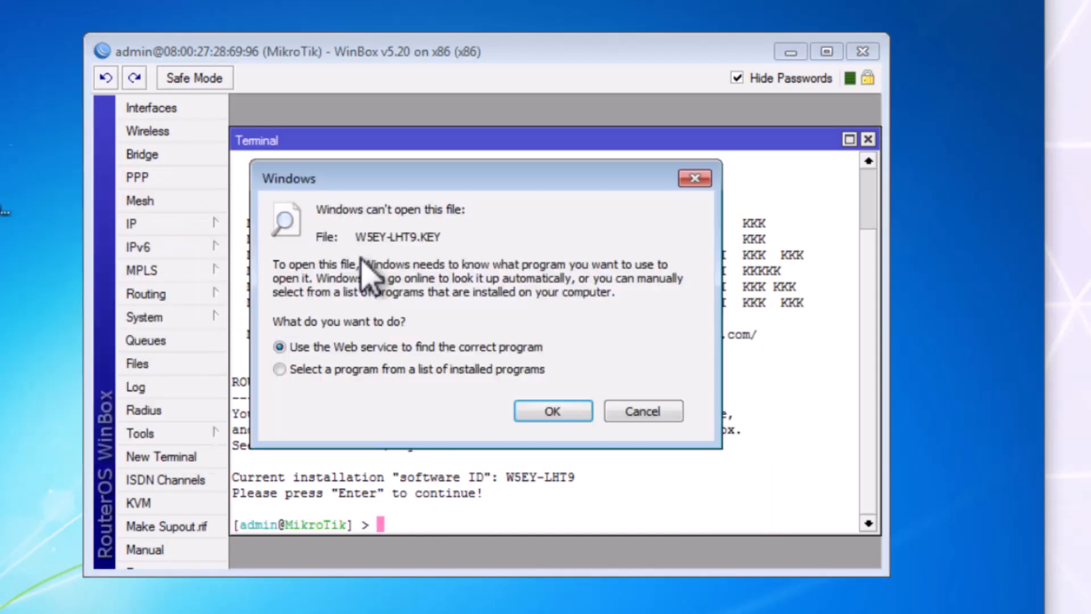
{"action": "left_click", "coordinate": [350, 369]}
{"action": "left_click", "coordinate": [549, 407]}
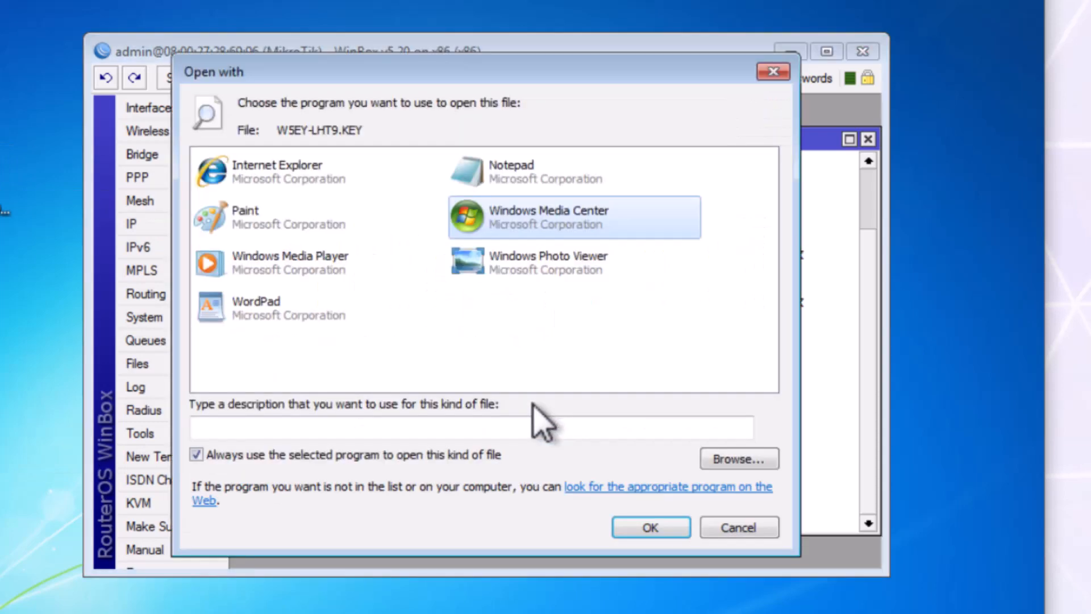
{"action": "left_click", "coordinate": [239, 461]}
{"action": "left_click", "coordinate": [651, 528]}
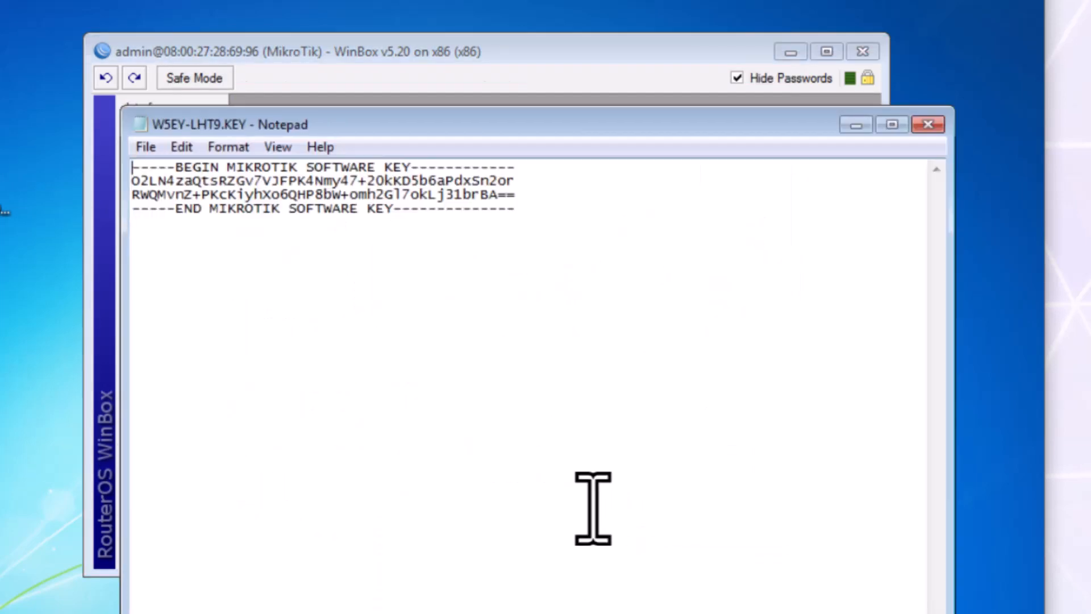
Step: Copy the complete software key text, including its BEGIN and END lines, and minimize Notepad
{"action": "left_click_drag", "start_coordinate": [515, 209], "coordinate": [202, 167]}
{"action": "right_click", "coordinate": [189, 169]}
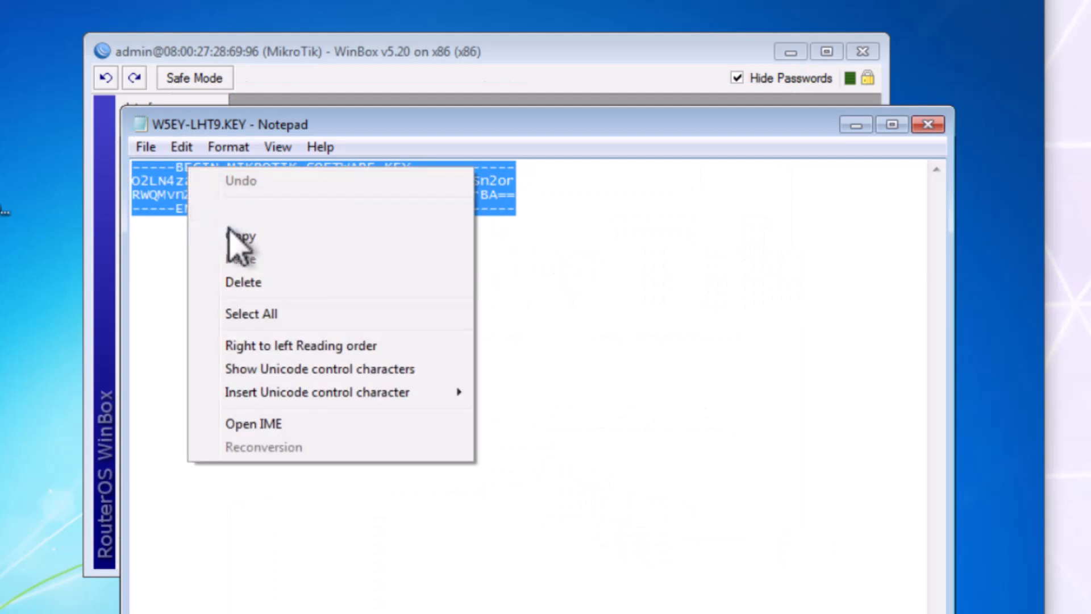
{"action": "left_click", "coordinate": [231, 235]}
{"action": "left_click", "coordinate": [856, 125]}
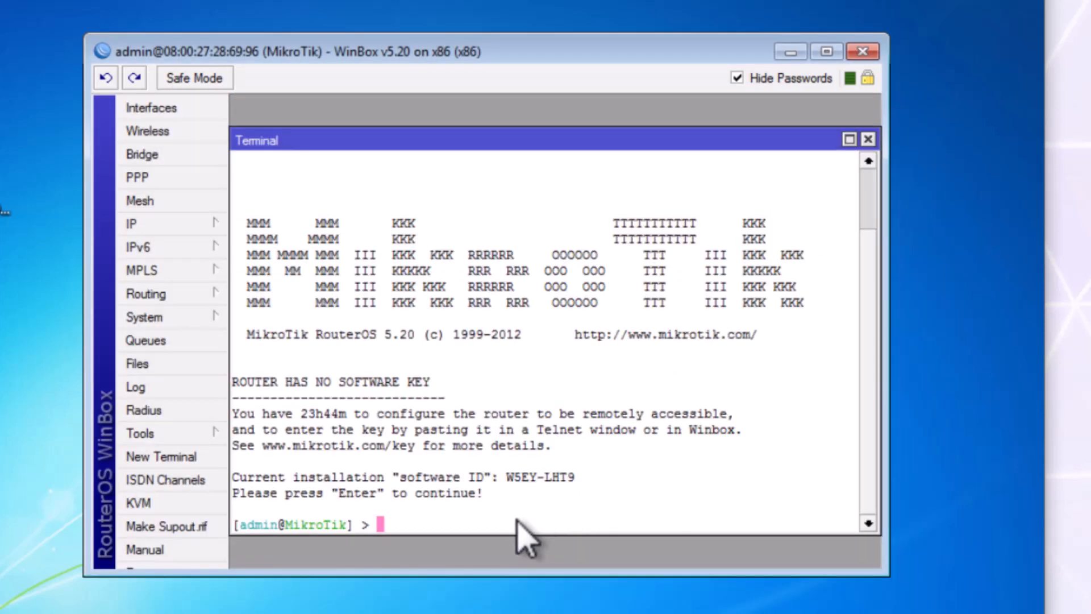
Step: Paste the copied software key into the router's terminal and answer y to the reboot question
{"action": "right_click", "coordinate": [519, 531]}
{"action": "left_click", "coordinate": [568, 601]}
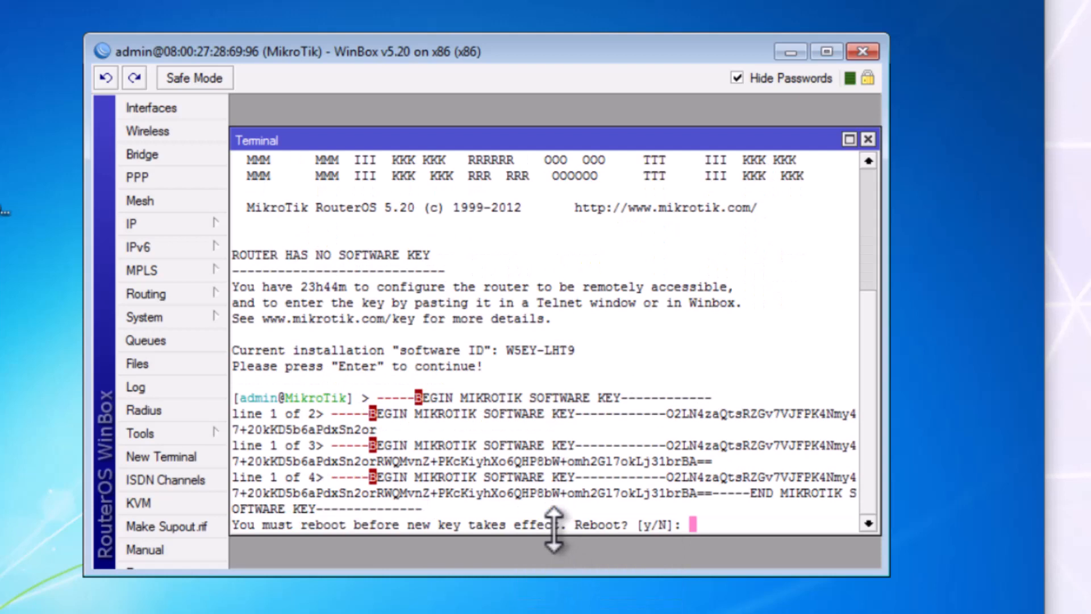
{"action": "key", "text": "Return"}
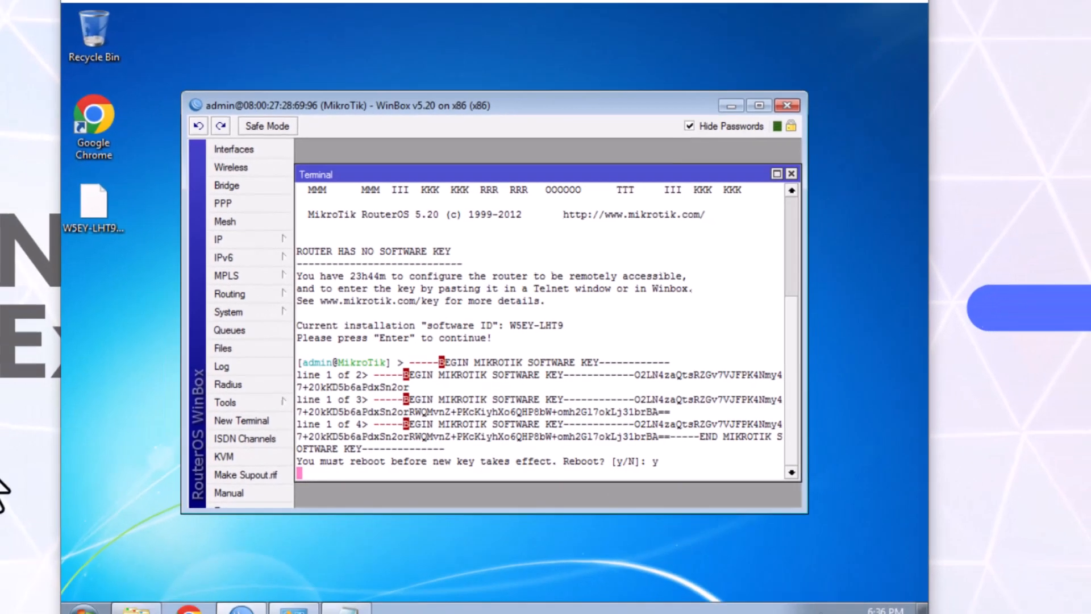
Step: Switch to VirtualBox Manager, check the reboot in the Mikrotik Load Balancing machine's preview, and minimize the manager
{"action": "mouse_move", "coordinate": [22, 443]}
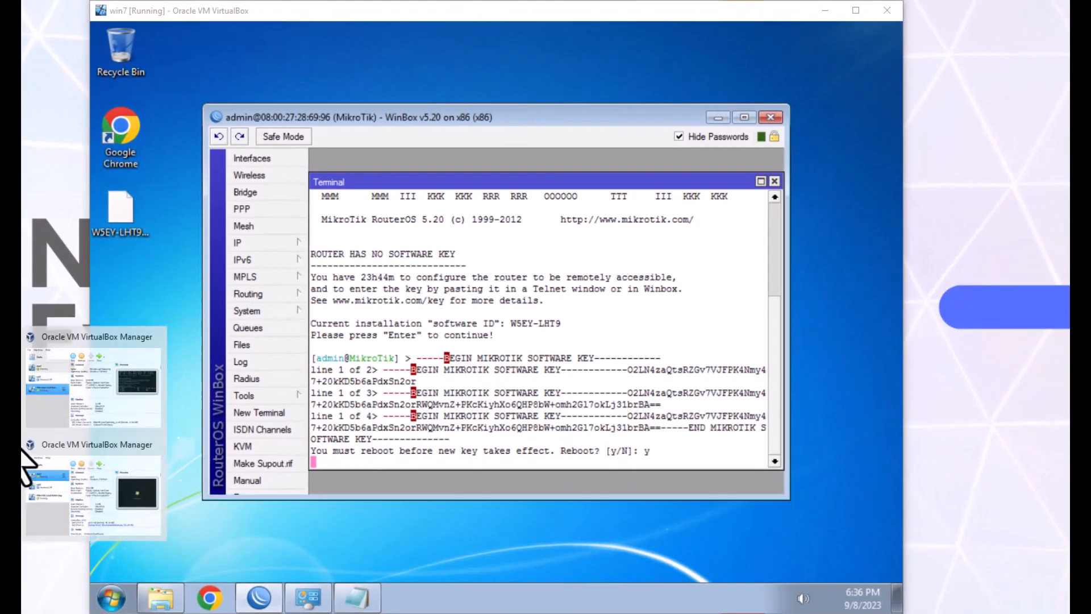
{"action": "left_click", "coordinate": [129, 395]}
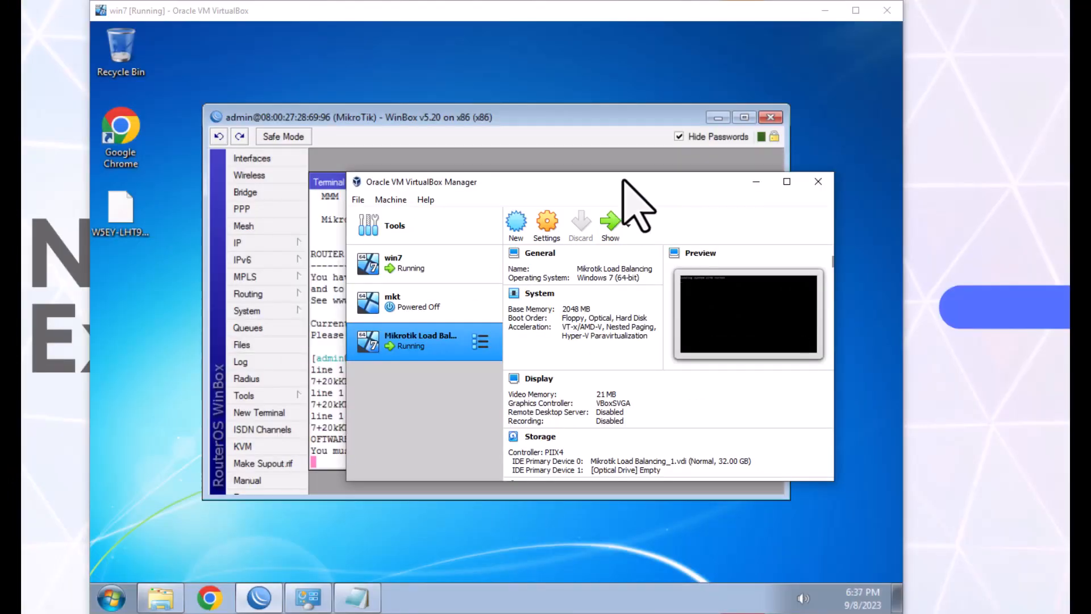
{"action": "left_click_drag", "start_coordinate": [625, 182], "coordinate": [547, 200]}
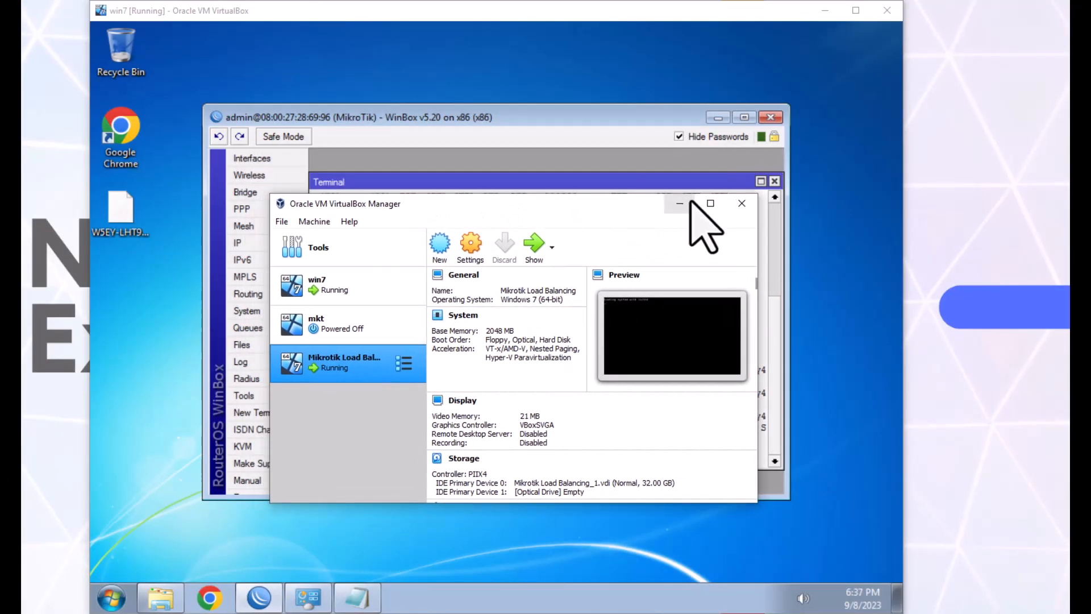
{"action": "right_click", "coordinate": [657, 323]}
{"action": "left_click", "coordinate": [643, 268]}
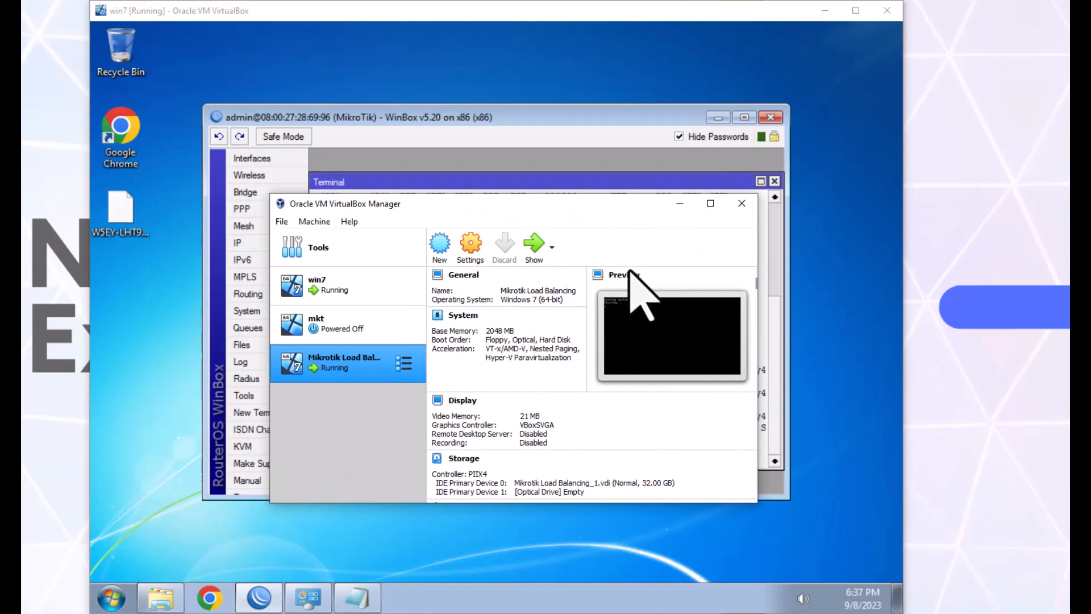
{"action": "left_click", "coordinate": [679, 204]}
Step: Close the terminal and the WinBox session, and reconnect as admin to the MikroTik neighbor 08:00:27:28:69:96
{"action": "left_click", "coordinate": [774, 181]}
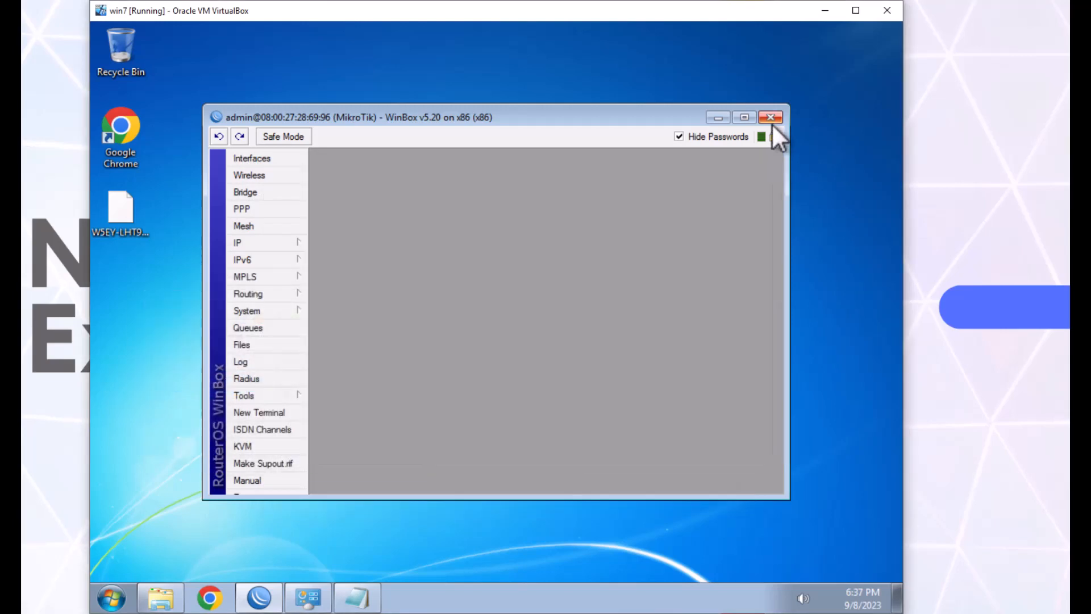
{"action": "left_click", "coordinate": [771, 117]}
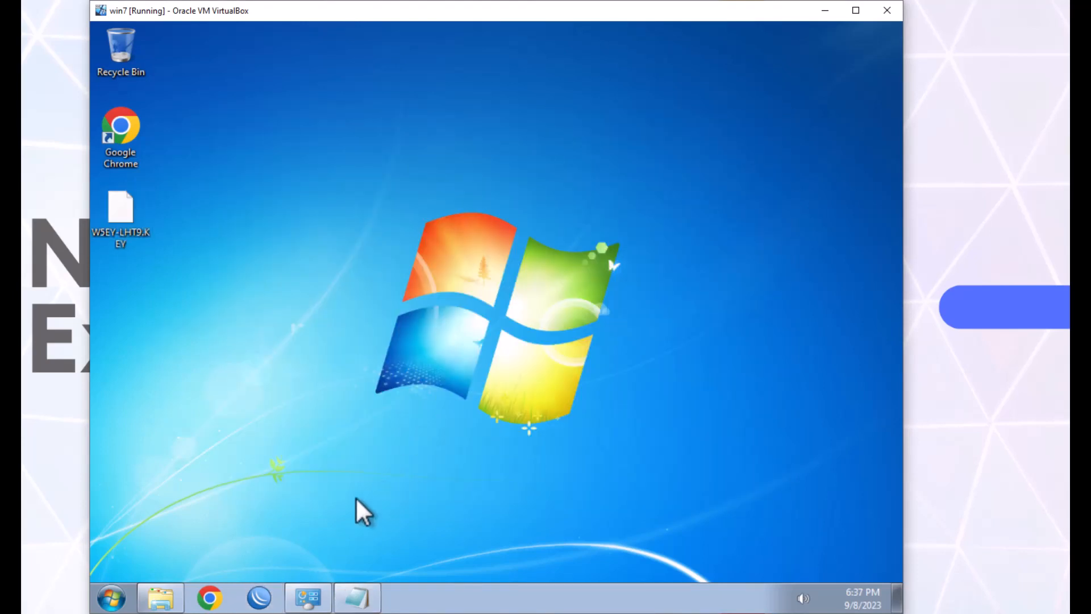
{"action": "left_click", "coordinate": [180, 231]}
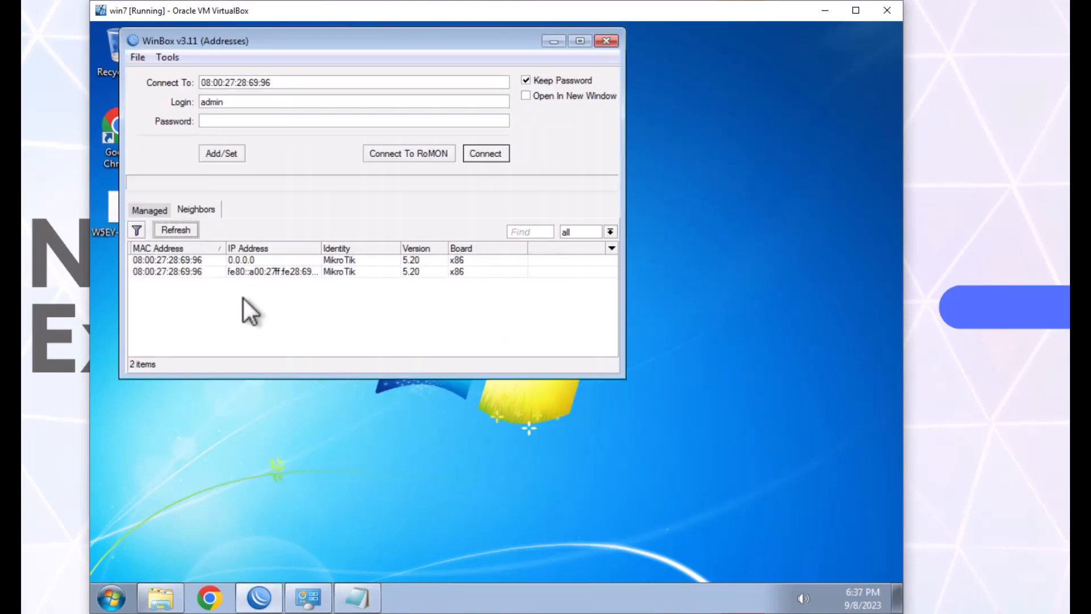
{"action": "left_click", "coordinate": [353, 259]}
{"action": "left_click", "coordinate": [483, 153]}
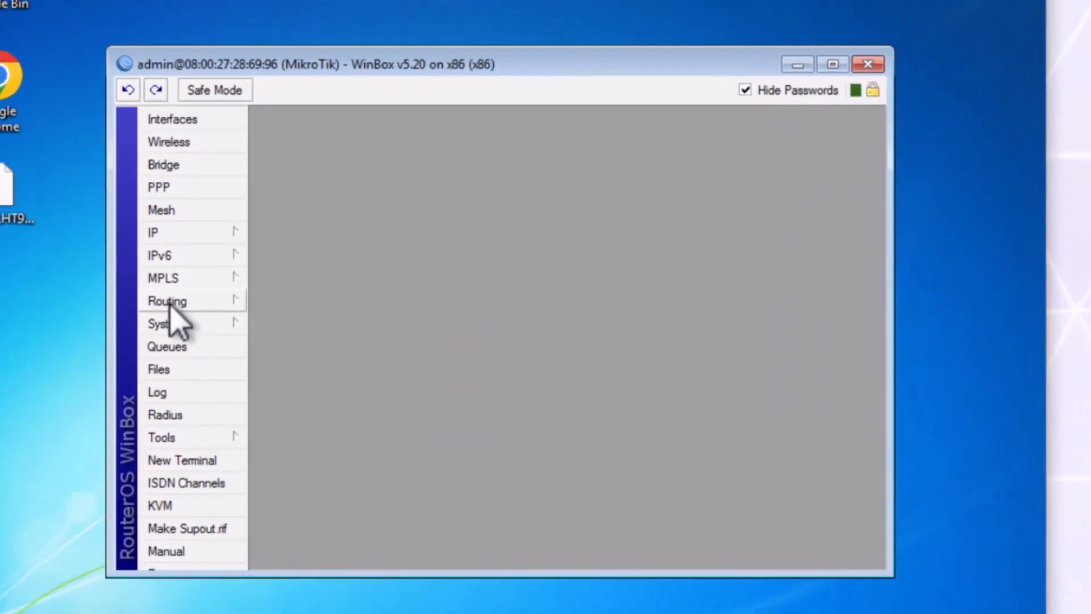
Step: Check the license level in the router's system License window and close it
{"action": "left_click", "coordinate": [249, 312]}
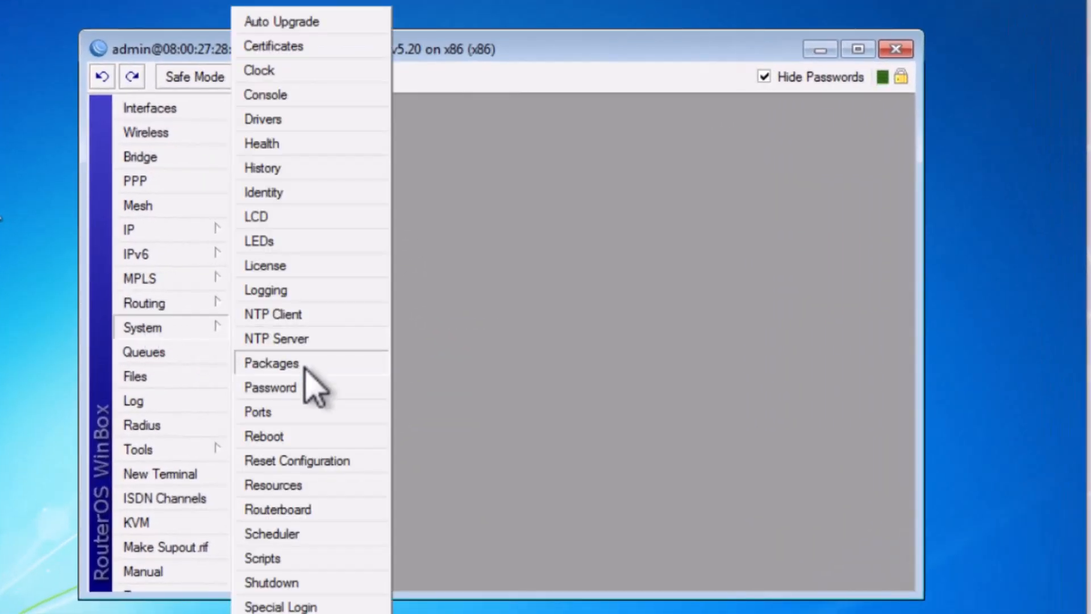
{"action": "left_click", "coordinate": [286, 270]}
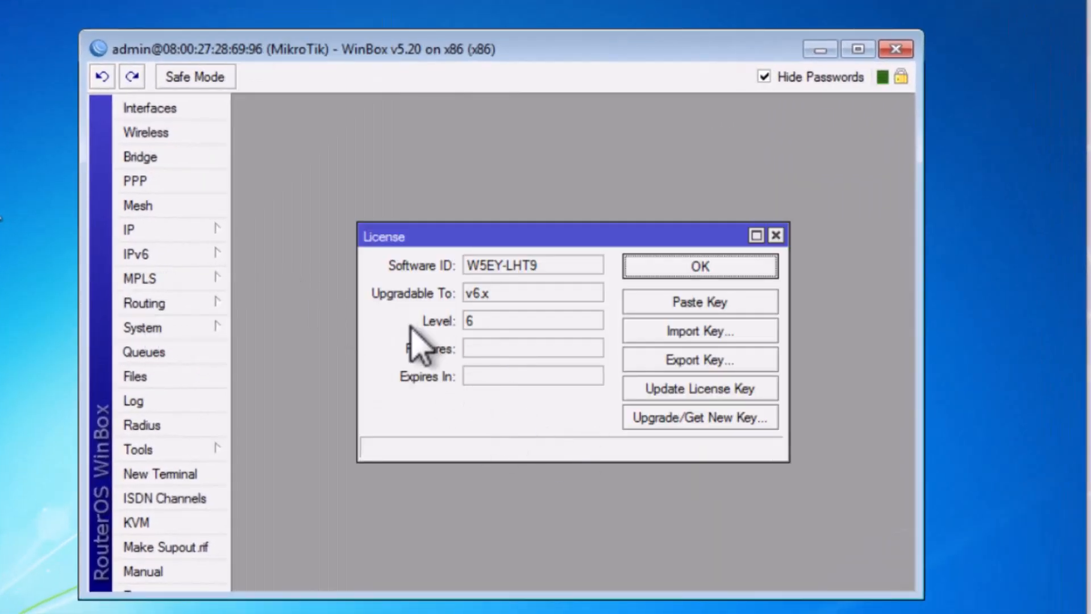
{"action": "left_click", "coordinate": [700, 266]}
Step: Open the router's interface list and maximize both the WinBox window and the list
{"action": "left_click", "coordinate": [150, 108]}
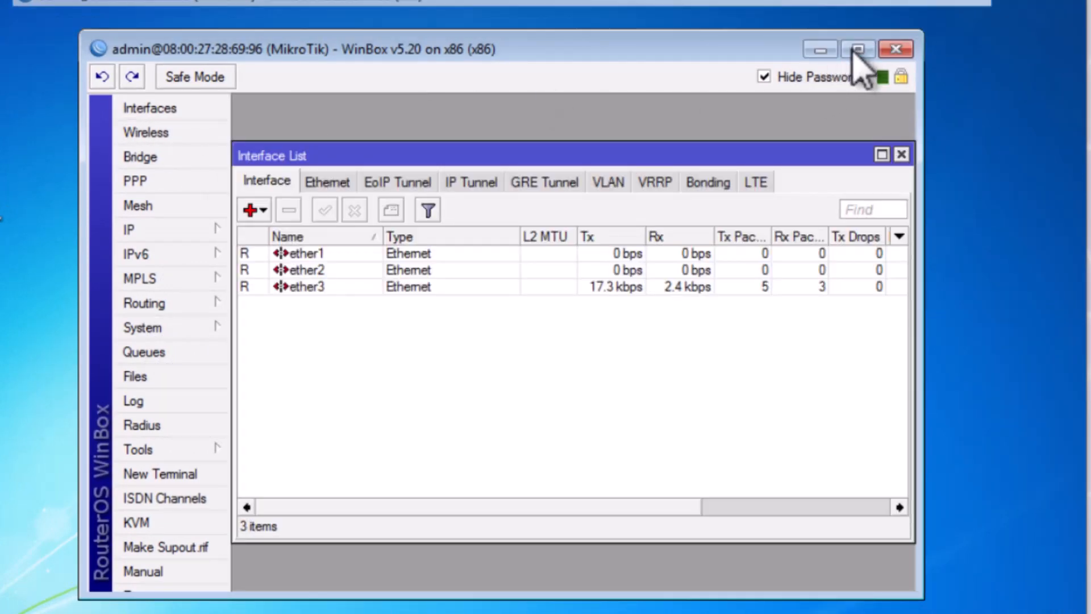
{"action": "left_click", "coordinate": [848, 50]}
{"action": "left_click", "coordinate": [711, 29]}
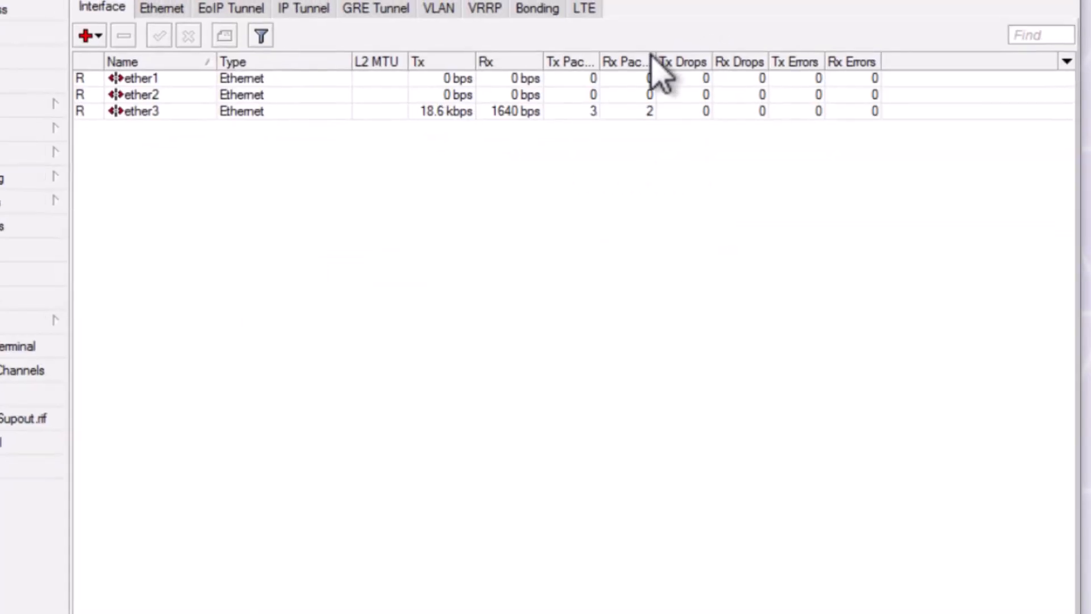
Step: Rename the ether3 interface to LAN
{"action": "left_click", "coordinate": [145, 94]}
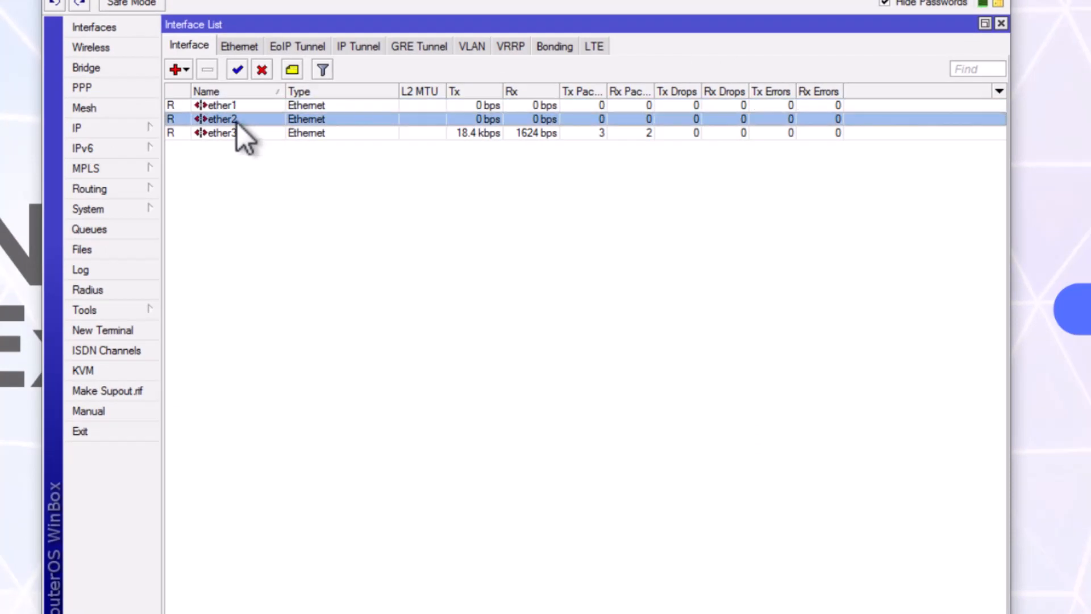
{"action": "left_click", "coordinate": [244, 135]}
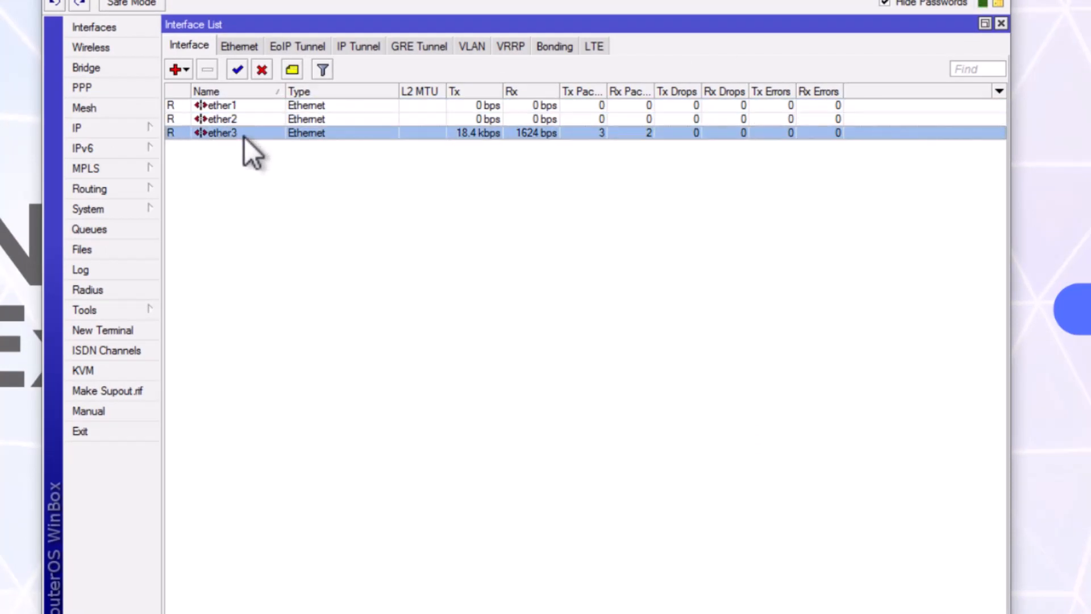
{"action": "double_click", "coordinate": [255, 135]}
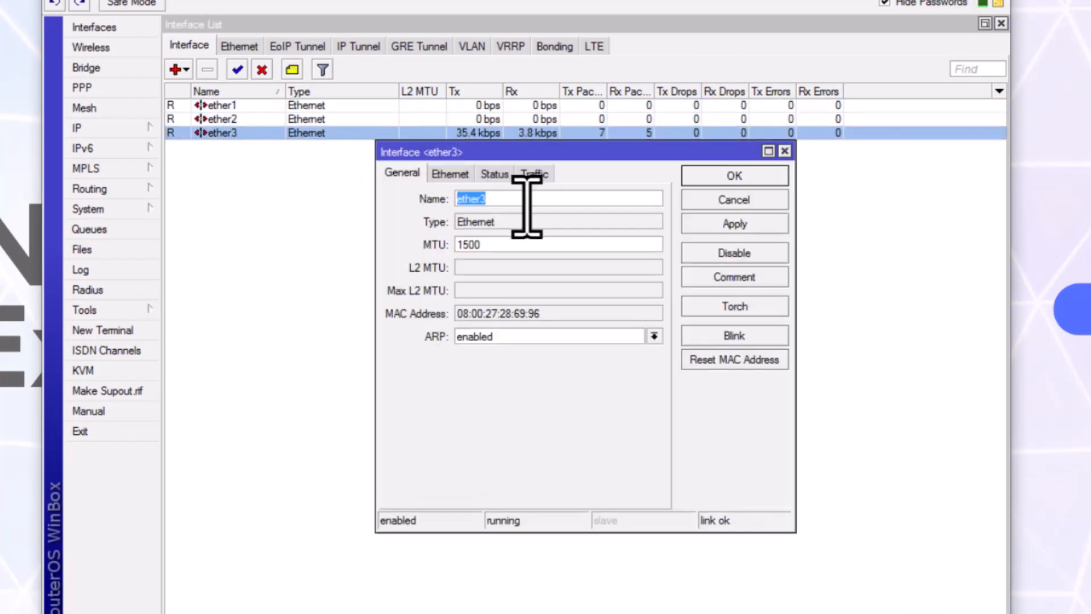
{"action": "type", "text": "LAN"}
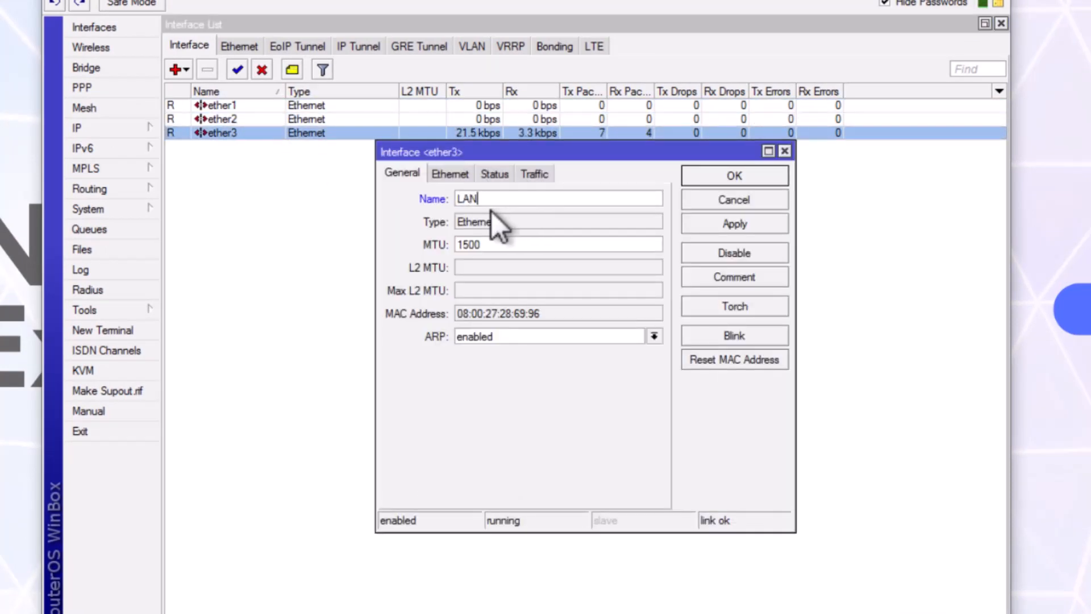
{"action": "key", "text": "Return"}
Step: Rename the ether1 interface to WAN1 and the ether2 interface to WAN2
{"action": "double_click", "coordinate": [232, 118]}
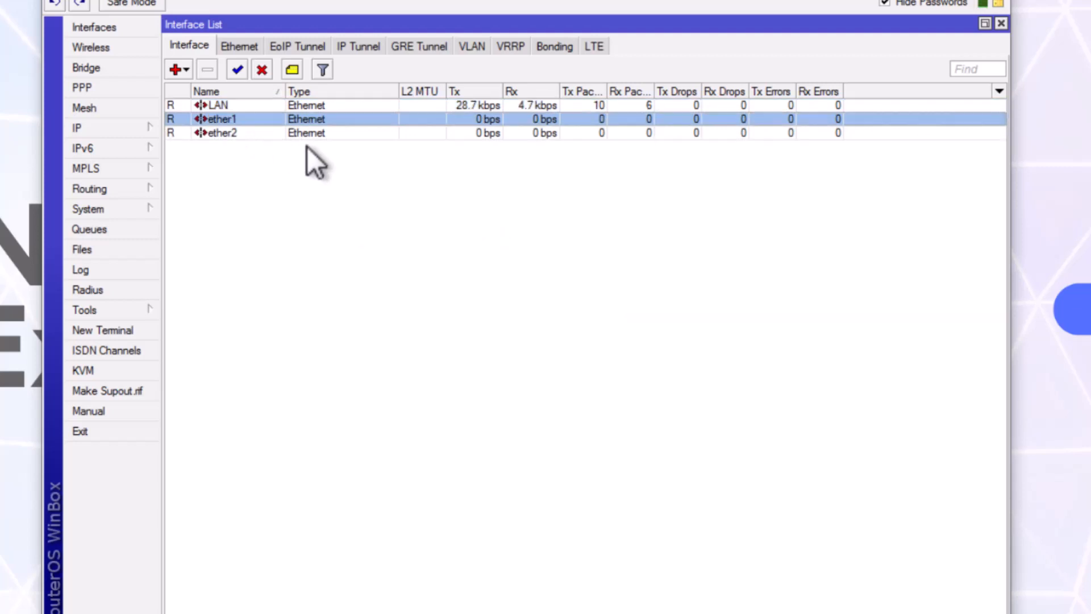
{"action": "type", "text": "WAN1"}
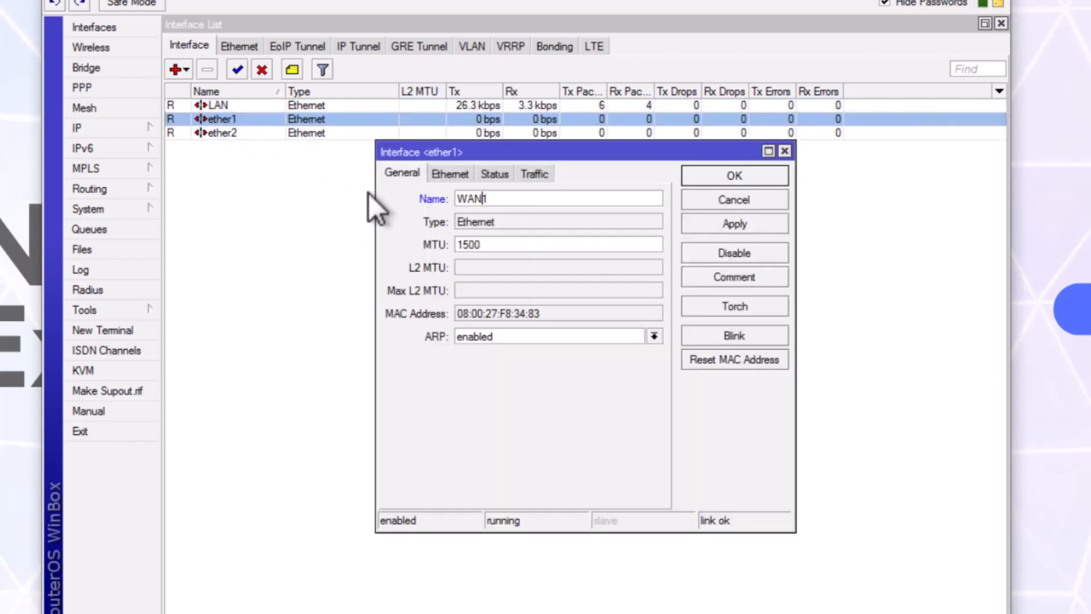
{"action": "key", "text": "Return"}
{"action": "double_click", "coordinate": [221, 133]}
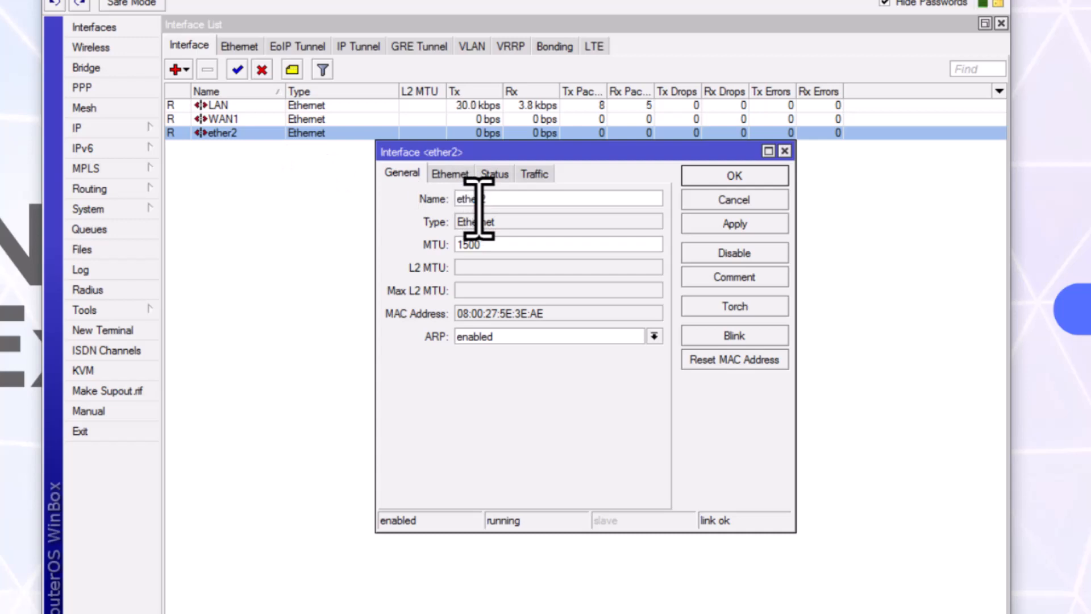
{"action": "type", "text": "WAN2"}
{"action": "key", "text": "Return"}
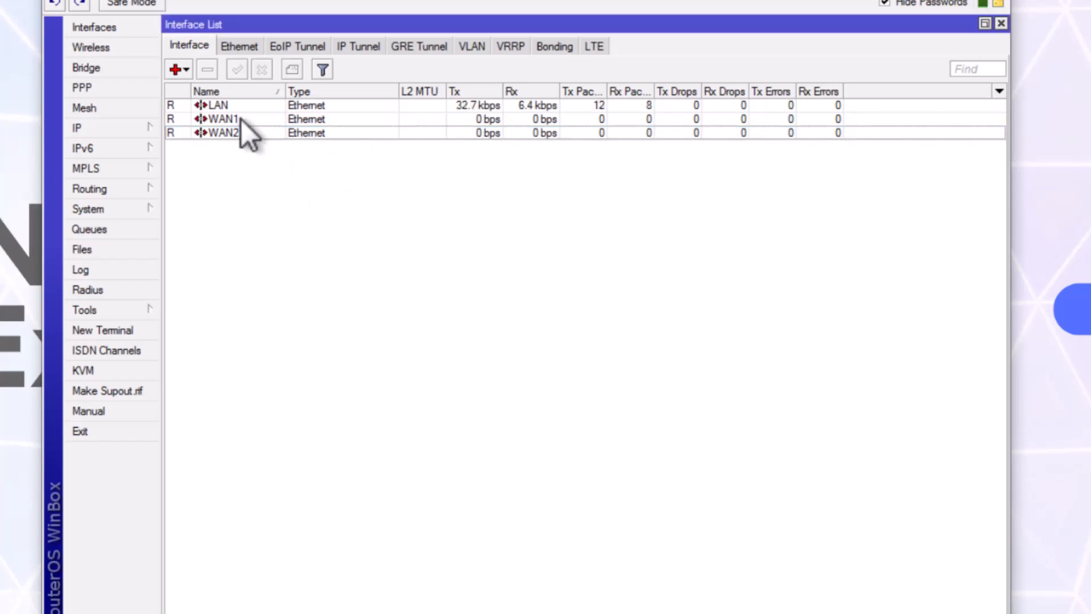
Step: Check the Local Area Connection's IPv4 details in Windows, close the dialogs and minimize the Network Connections window
{"action": "left_click", "coordinate": [128, 127]}
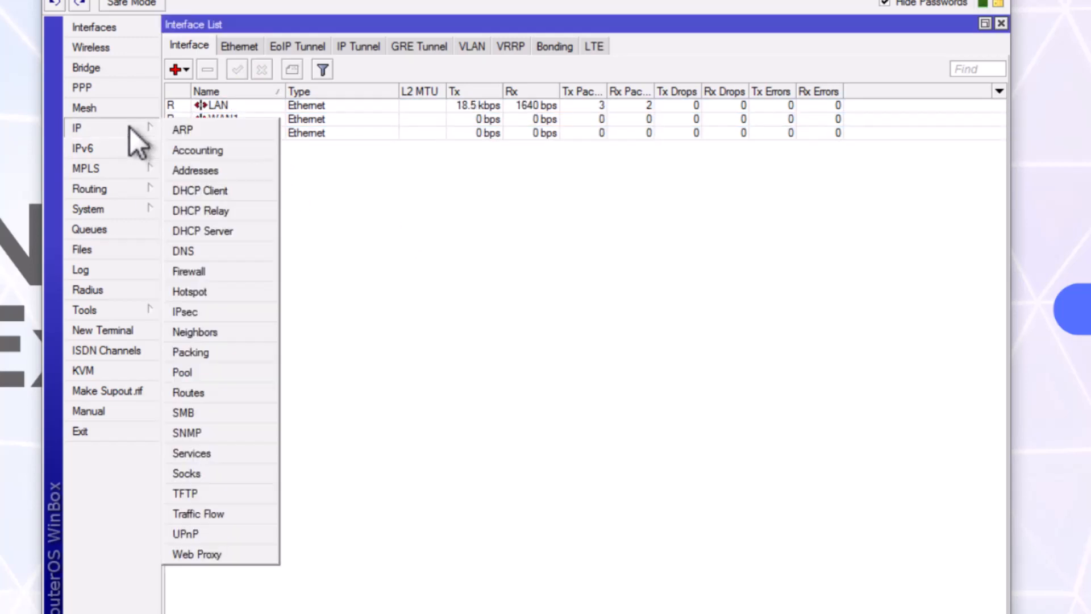
{"action": "left_click", "coordinate": [397, 283]}
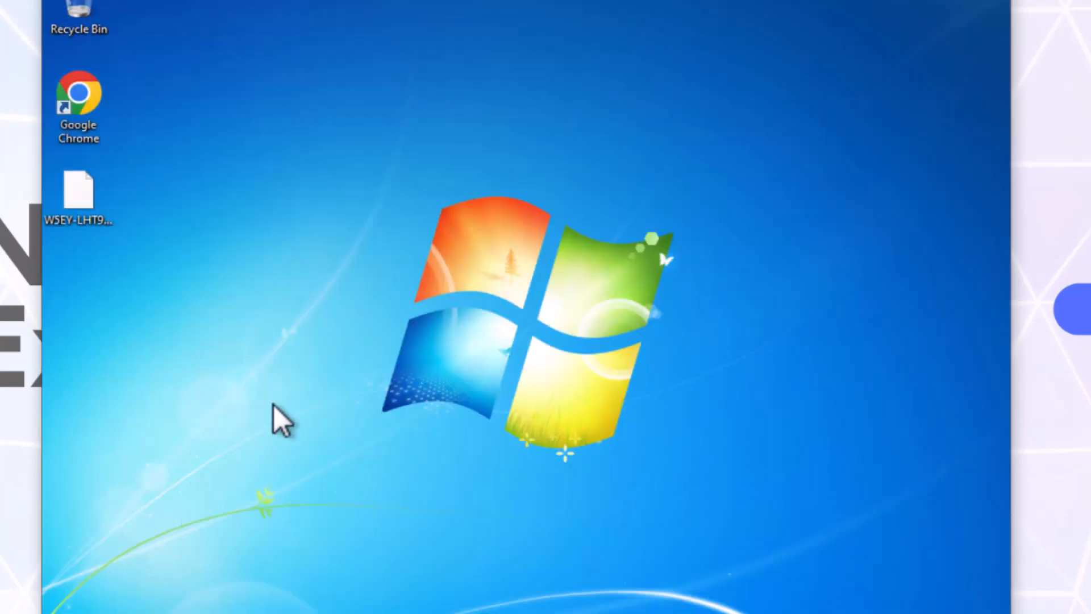
{"action": "key", "text": "super"}
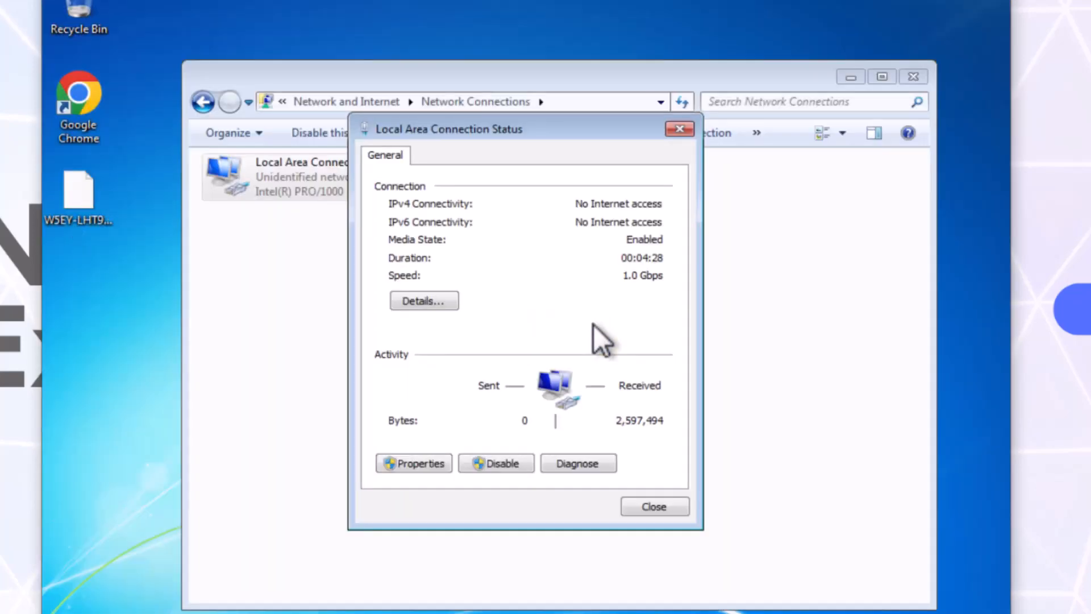
{"action": "left_click", "coordinate": [424, 301]}
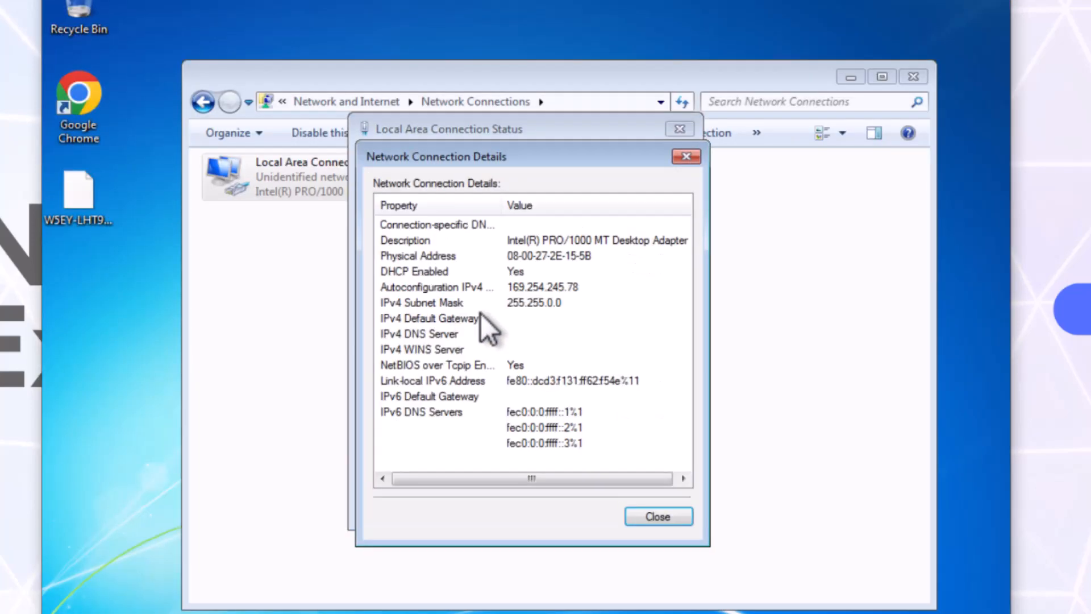
{"action": "left_click", "coordinate": [687, 157]}
{"action": "left_click", "coordinate": [679, 129]}
{"action": "left_click", "coordinate": [848, 78]}
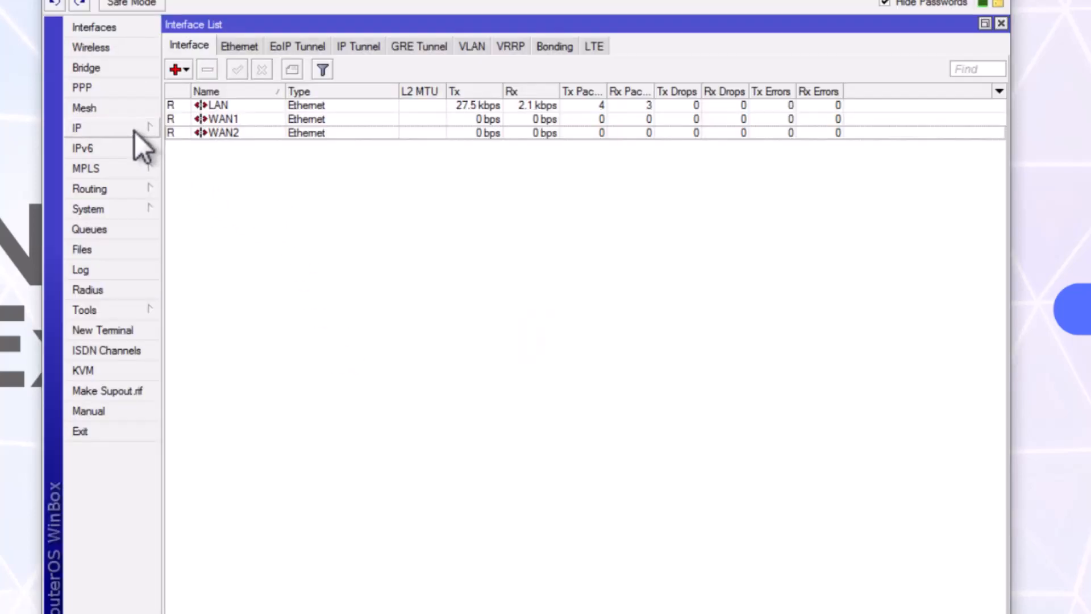
Step: Add the IP address 192.168.100.1/24 to the LAN interface in the router's address list
{"action": "left_click", "coordinate": [136, 130]}
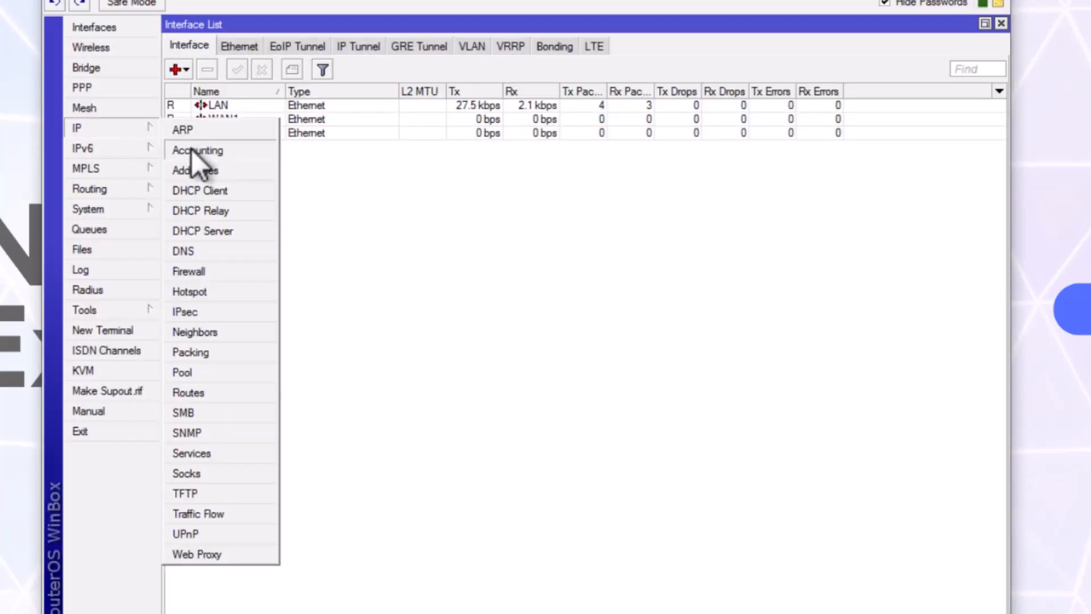
{"action": "left_click", "coordinate": [196, 168]}
{"action": "left_click", "coordinate": [441, 204]}
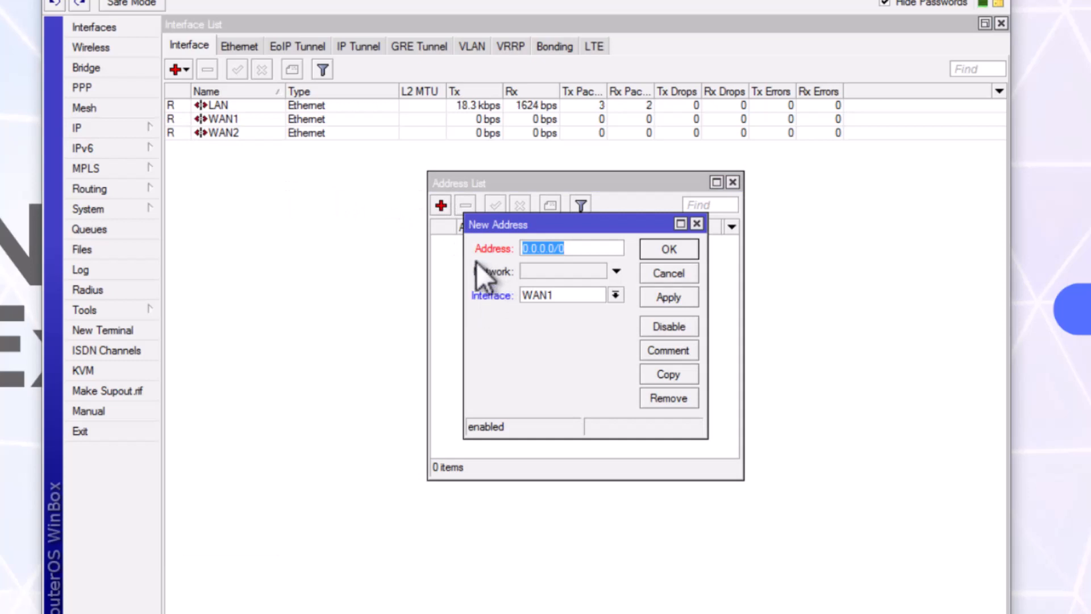
{"action": "key", "text": "Right"}
{"action": "key", "text": "Left"}
{"action": "key", "text": "Left"}
{"action": "key", "text": "shift+Left"}
{"action": "key", "text": "shift+Left"}
{"action": "key", "text": "shift+Left"}
{"action": "key", "text": "shift+Left"}
{"action": "key", "text": "shift+Left"}
{"action": "key", "text": "shift+Left"}
{"action": "key", "text": "shift+Left"}
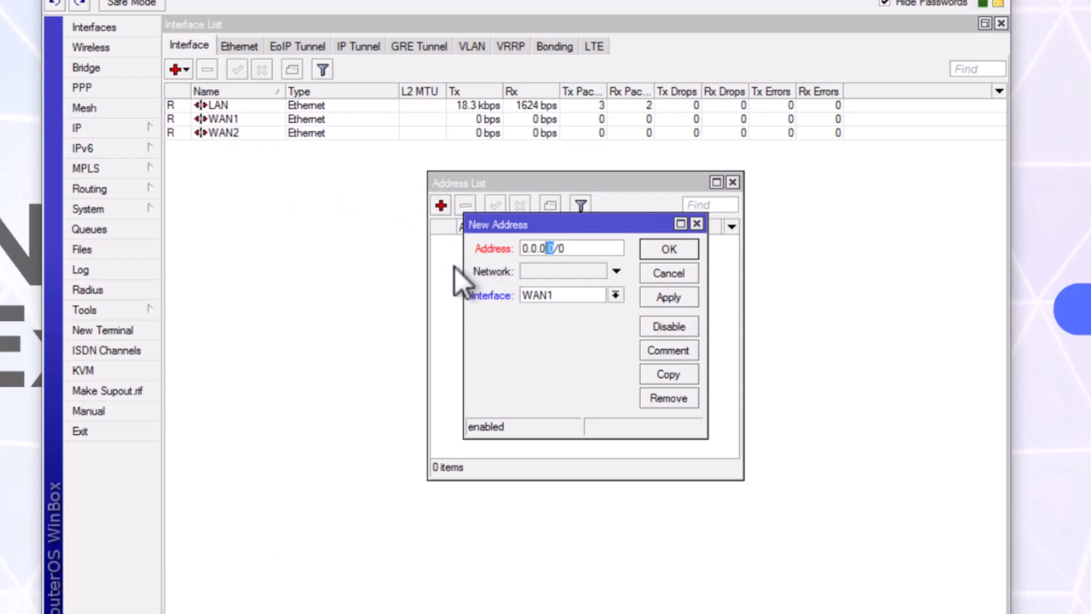
{"action": "type", "text": "192.168.100.1"}
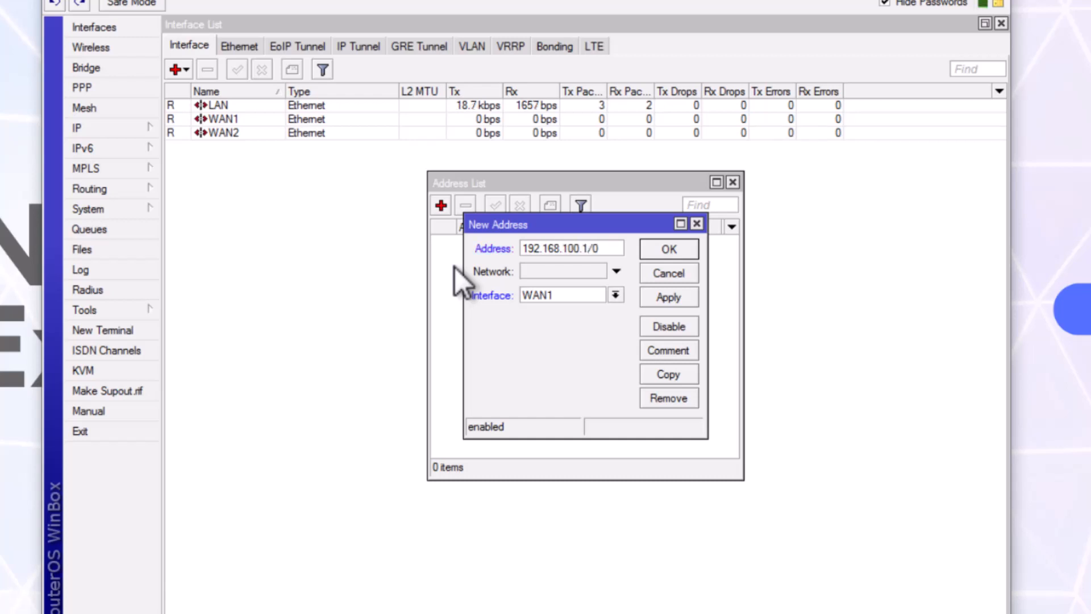
{"action": "key", "text": "Right"}
{"action": "key", "text": "shift+Right"}
{"action": "type", "text": "24"}
{"action": "left_click", "coordinate": [526, 294]}
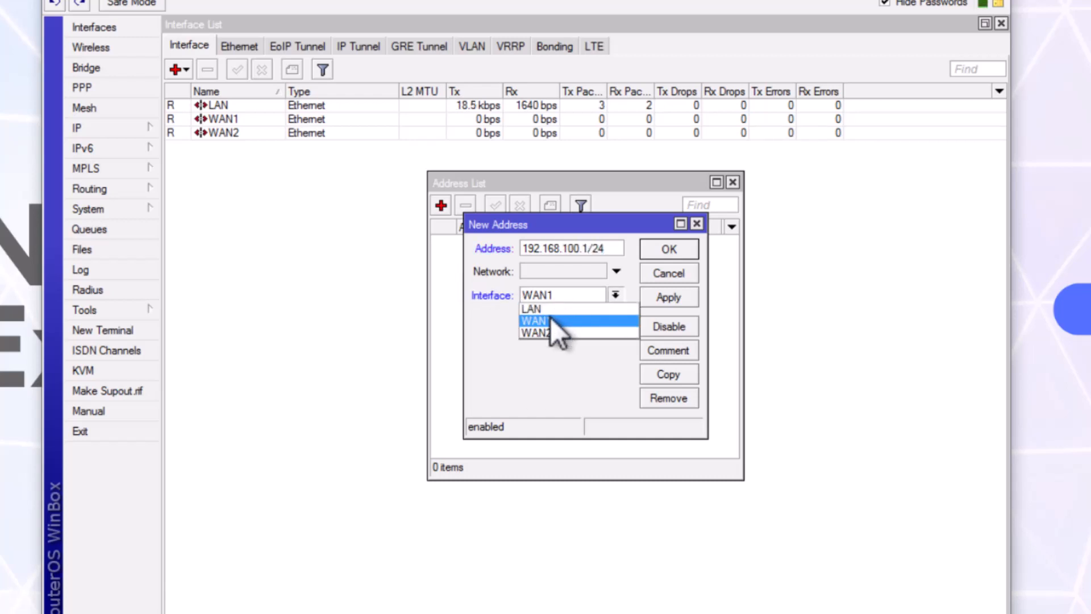
{"action": "left_click", "coordinate": [560, 308]}
{"action": "left_click", "coordinate": [666, 301]}
Step: Add the comment LAN LOCAL ADDRESS to the 192.168.100.1/24 address and save the entry
{"action": "left_click", "coordinate": [668, 350]}
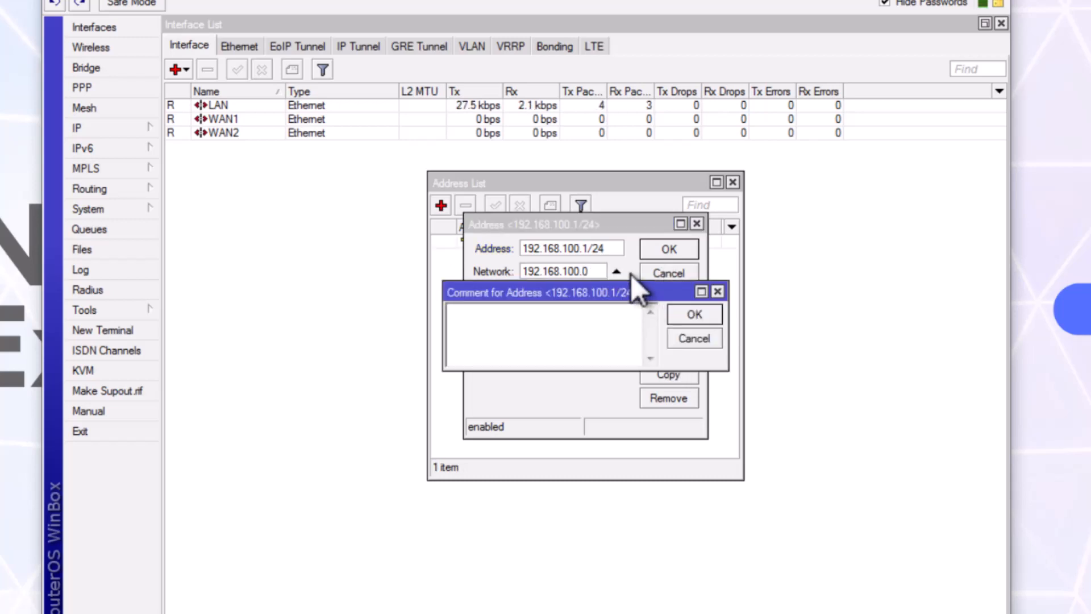
{"action": "type", "text": "LAN LOCAL ADDRESS"}
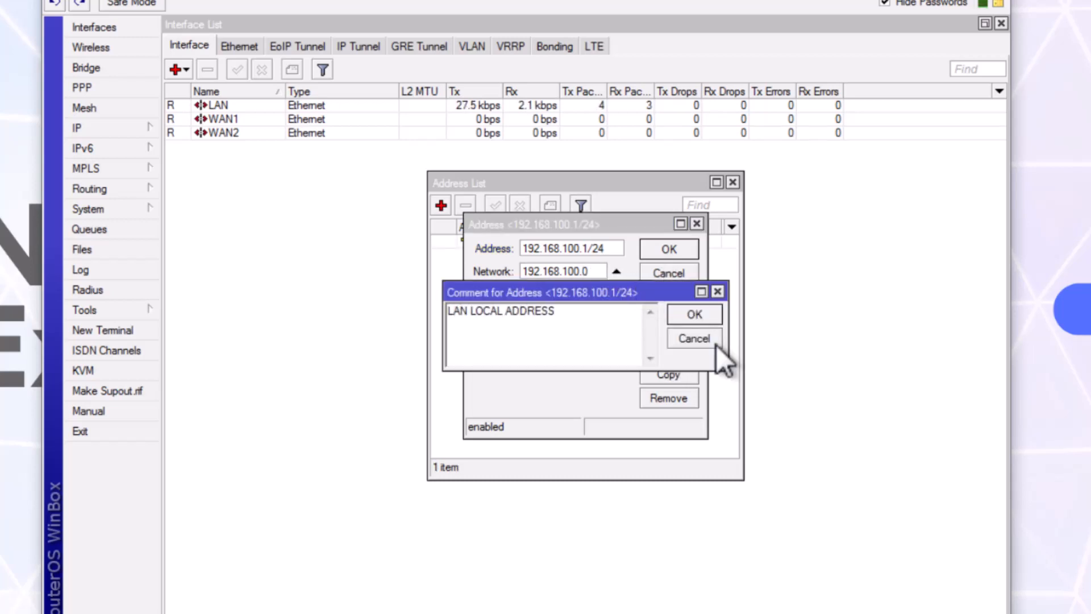
{"action": "left_click", "coordinate": [694, 314]}
{"action": "left_click", "coordinate": [668, 249]}
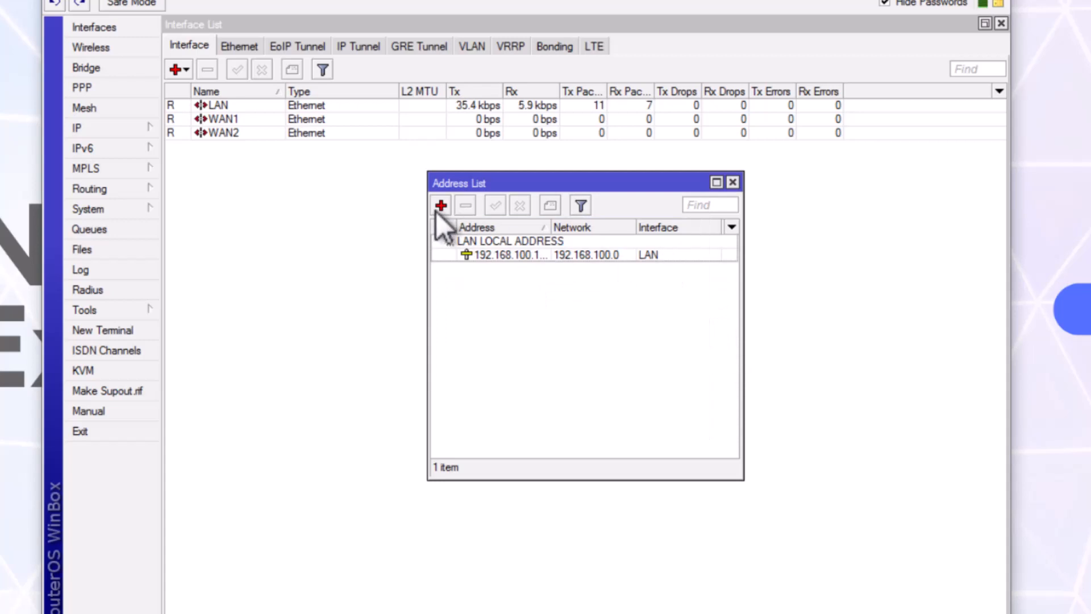
{"action": "left_click", "coordinate": [441, 206]}
{"action": "key", "text": "Left"}
{"action": "key", "text": "Left"}
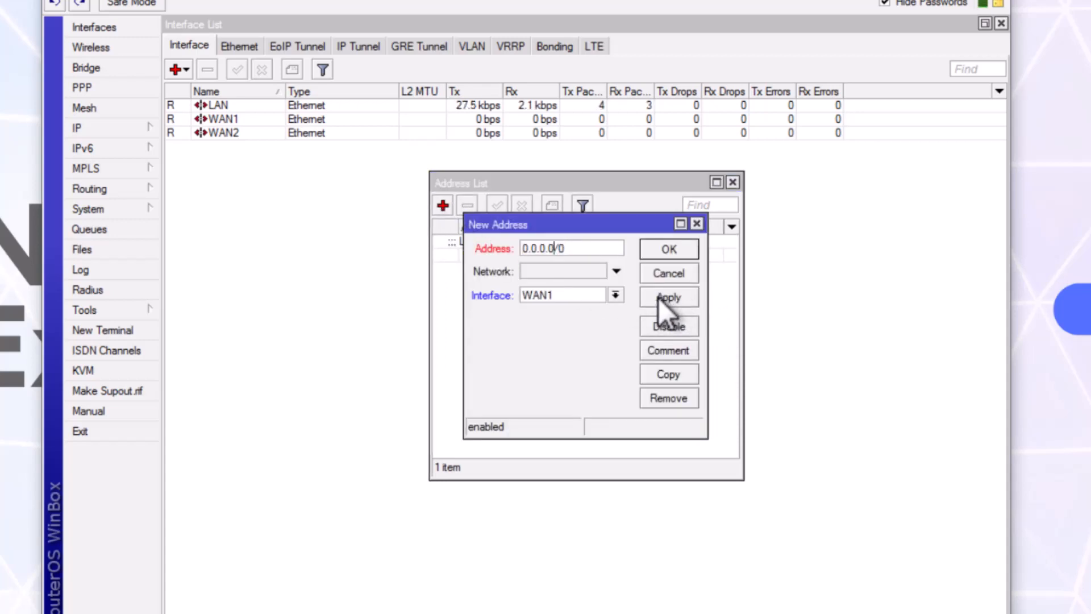
{"action": "key", "text": "shift+Left"}
{"action": "key", "text": "shift+Left"}
{"action": "key", "text": "shift+Left"}
{"action": "key", "text": "shift+Left"}
{"action": "key", "text": "shift+Left"}
{"action": "key", "text": "shift+Left"}
{"action": "key", "text": "shift+Left"}
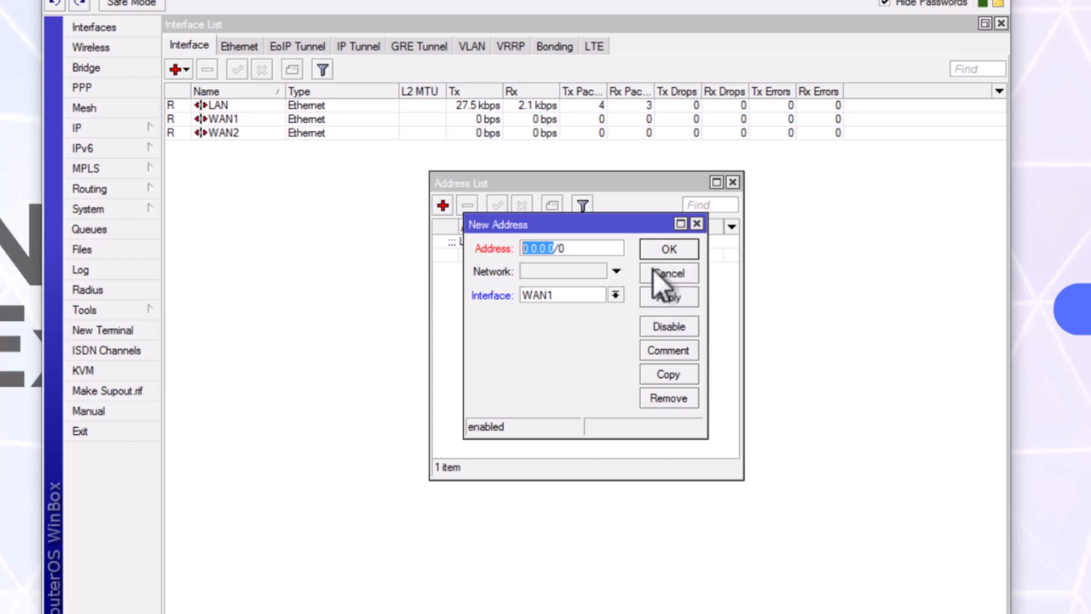
{"action": "left_click", "coordinate": [654, 271]}
Step: Reopen the IP address list, restore the WinBox window to a smaller size and move the list fully into view
{"action": "left_click", "coordinate": [79, 128]}
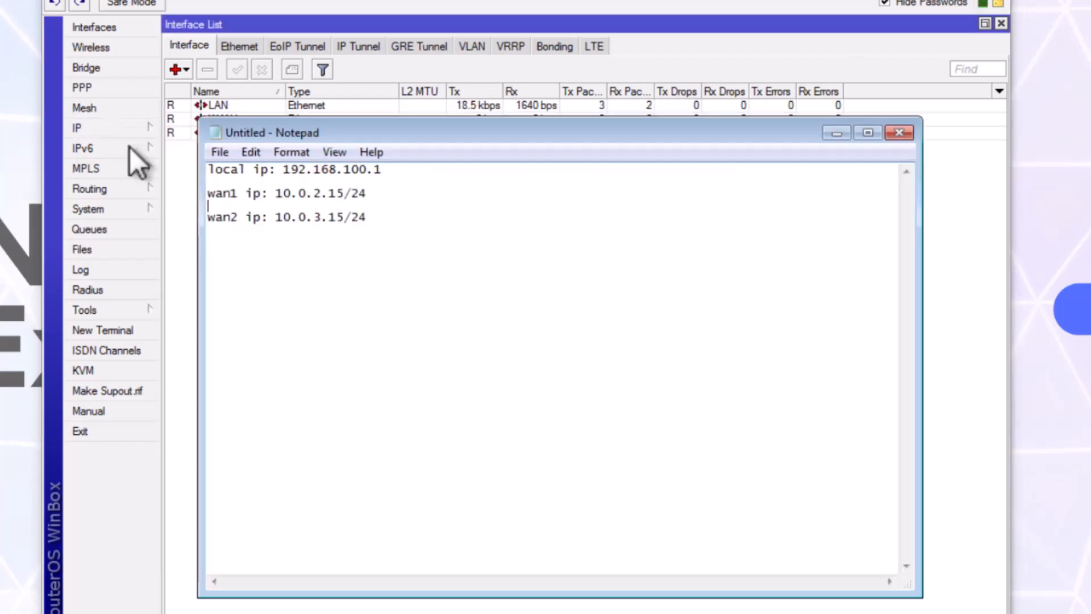
{"action": "left_click", "coordinate": [129, 132]}
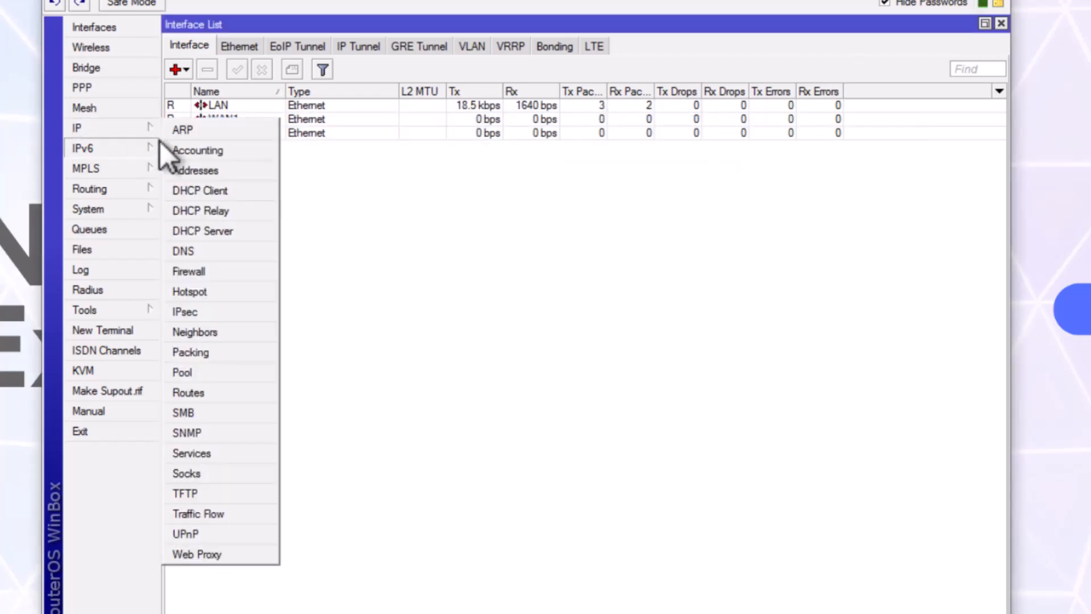
{"action": "left_click", "coordinate": [192, 171]}
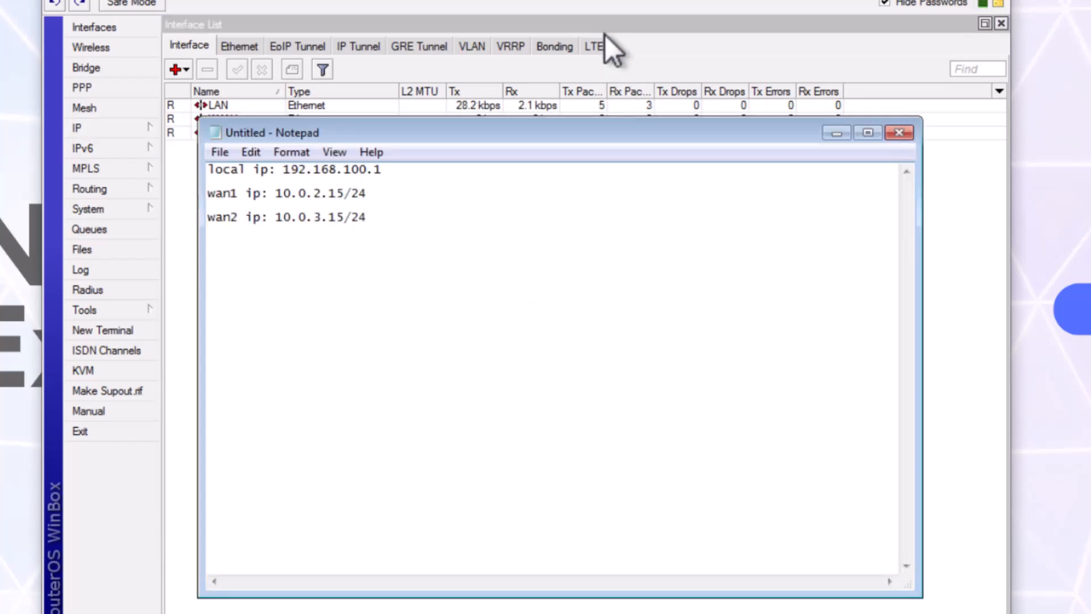
{"action": "left_click", "coordinate": [604, 5]}
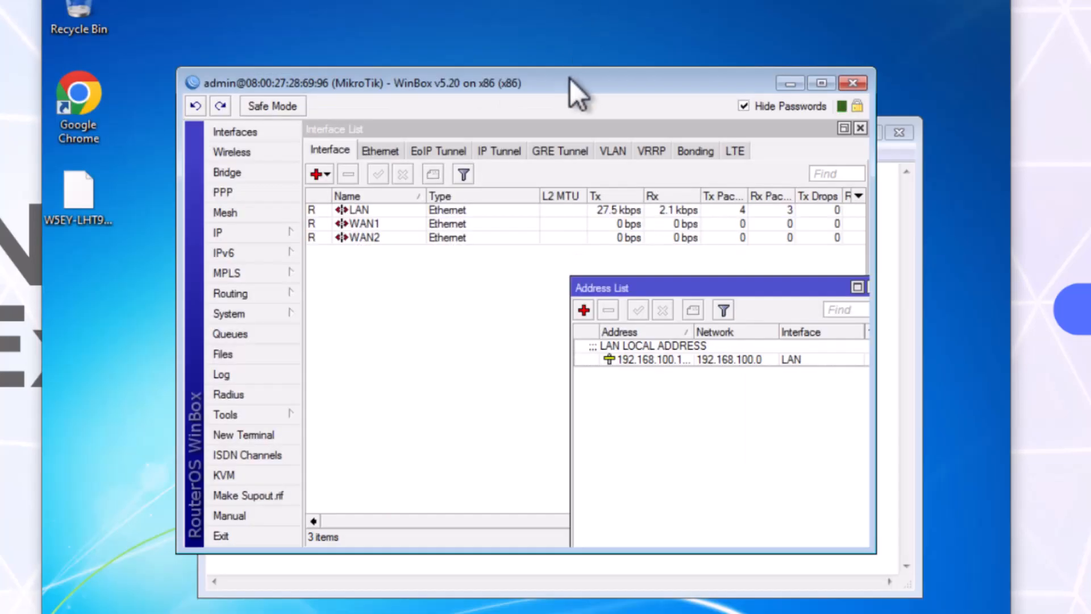
{"action": "left_click_drag", "start_coordinate": [657, 292], "coordinate": [424, 189]}
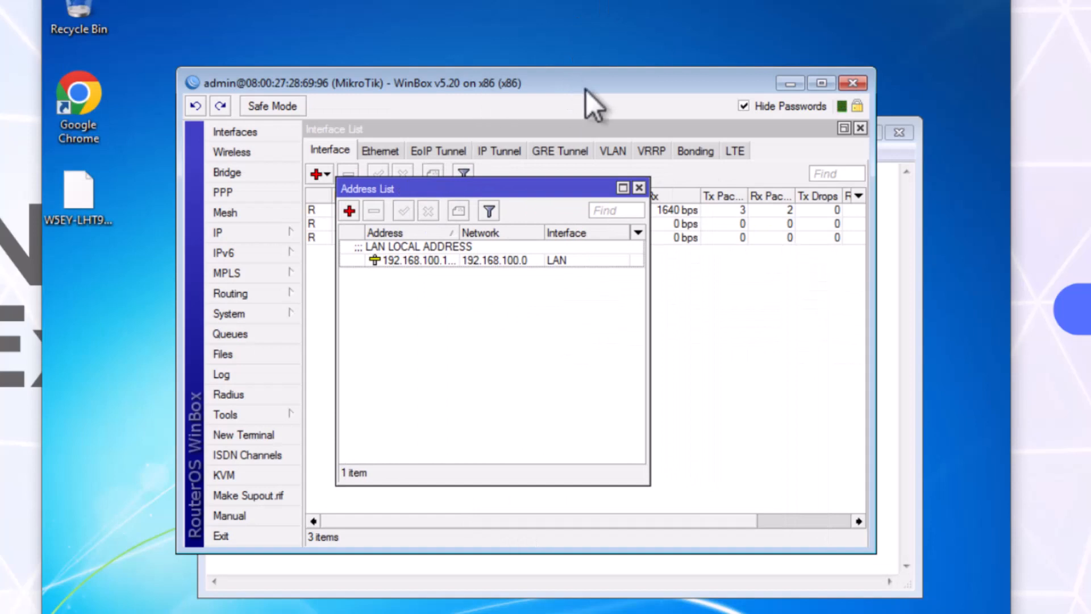
Step: Arrange the Notepad and WinBox windows side by side, keeping the noted IP addresses readable, and select the LAN address entry
{"action": "left_click_drag", "start_coordinate": [585, 90], "coordinate": [921, 102]}
{"action": "left_click_drag", "start_coordinate": [436, 131], "coordinate": [311, 2]}
{"action": "left_click_drag", "start_coordinate": [851, 94], "coordinate": [621, 1]}
{"action": "left_click", "coordinate": [484, 162]}
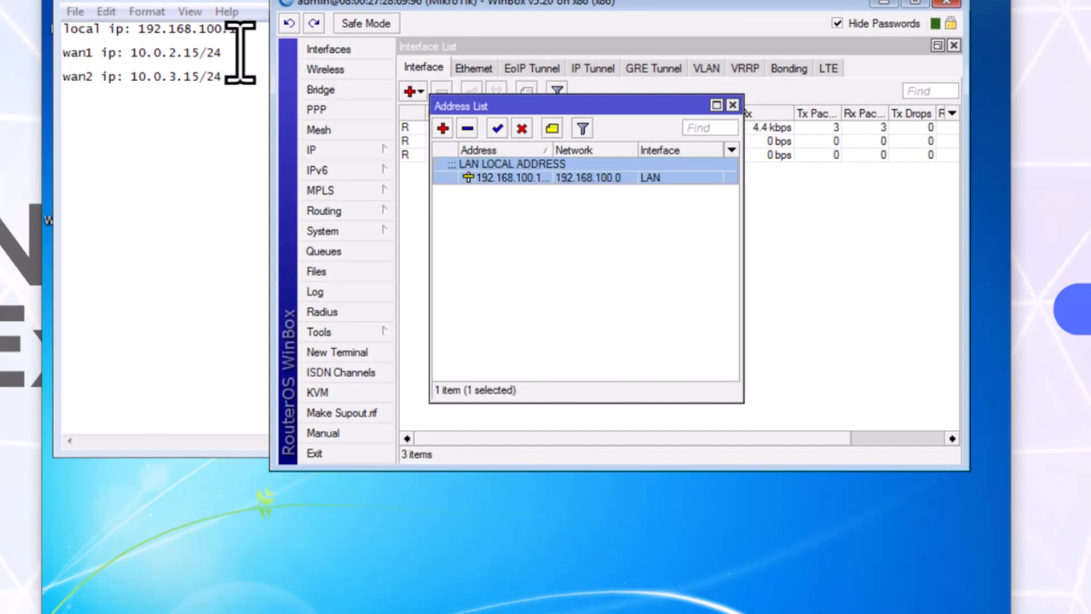
Step: Add the IP address 10.0.2.15/24 to the WAN1 interface with the comment WATEEN Internet
{"action": "left_click", "coordinate": [443, 129]}
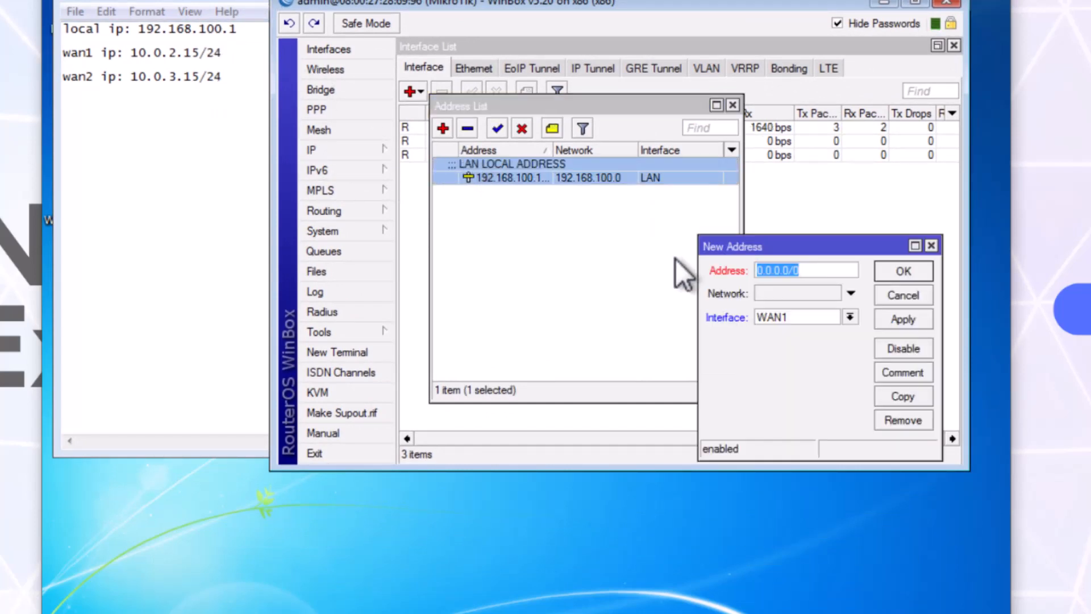
{"action": "type", "text": "10."}
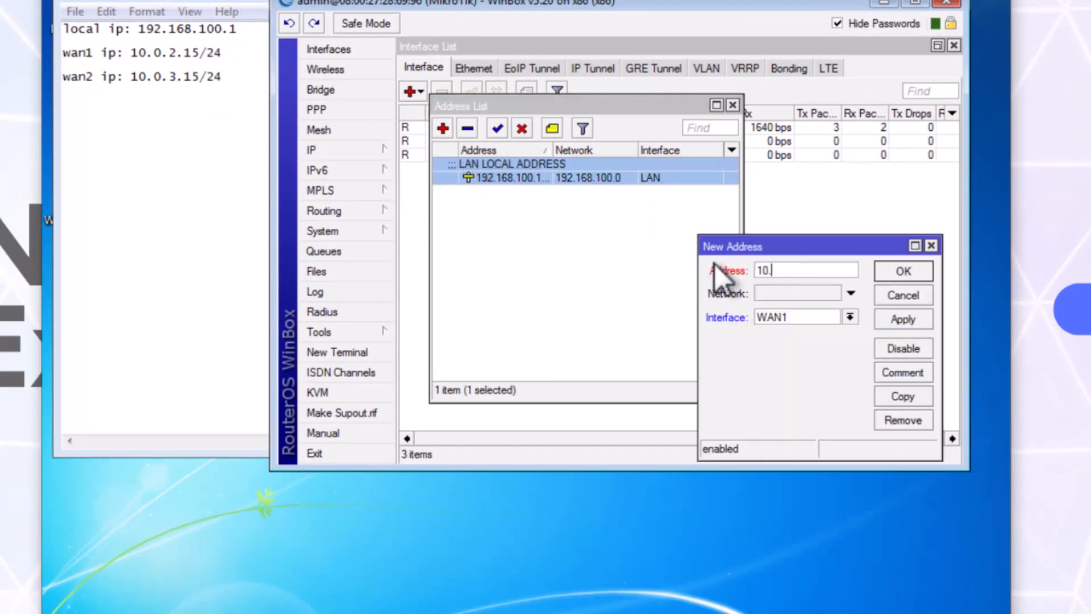
{"action": "type", "text": "0.2.15/24"}
{"action": "key", "text": "Tab"}
{"action": "left_click", "coordinate": [903, 372]}
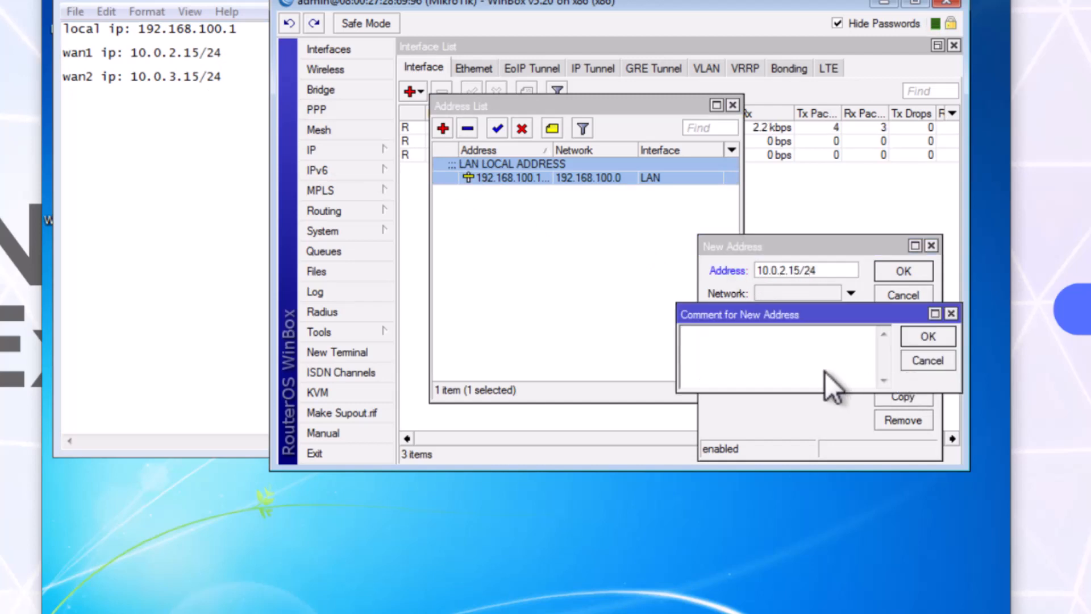
{"action": "type", "text": "ATEEN Internet"}
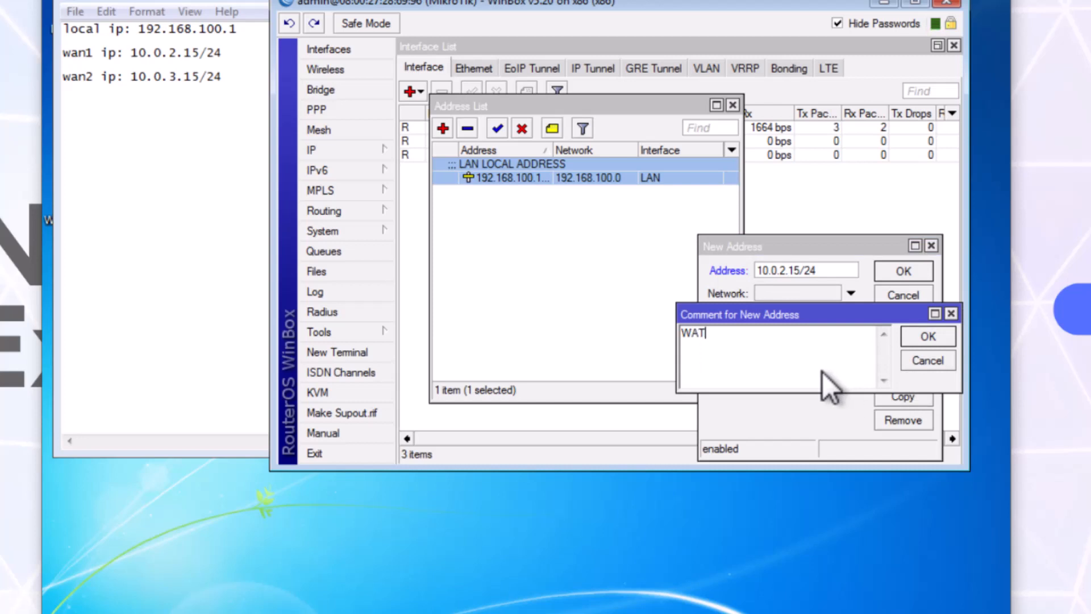
{"action": "left_click", "coordinate": [929, 337]}
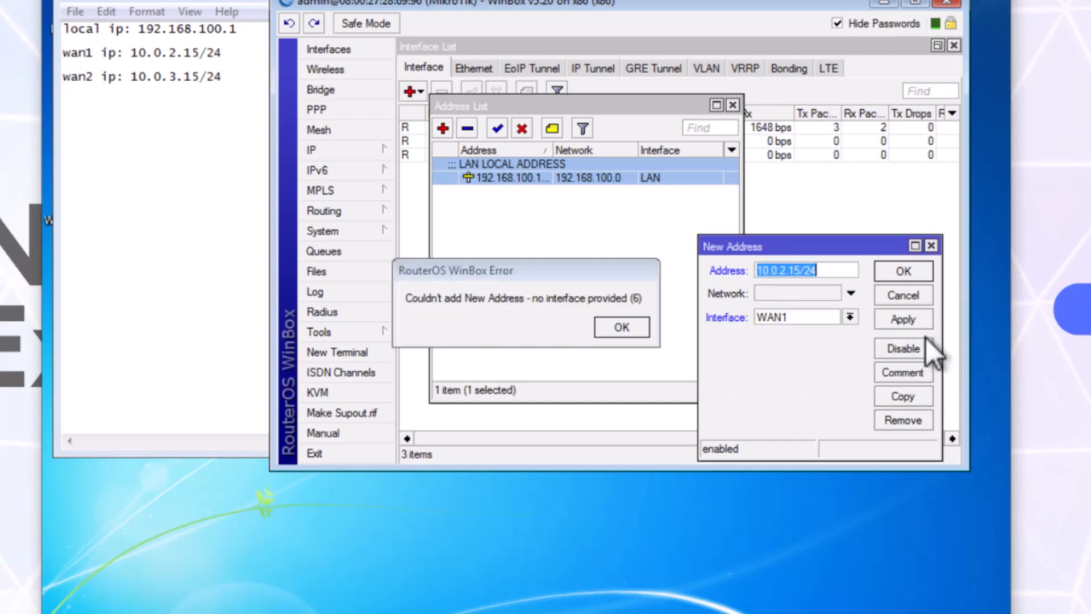
{"action": "left_click", "coordinate": [642, 326]}
{"action": "left_click", "coordinate": [903, 319]}
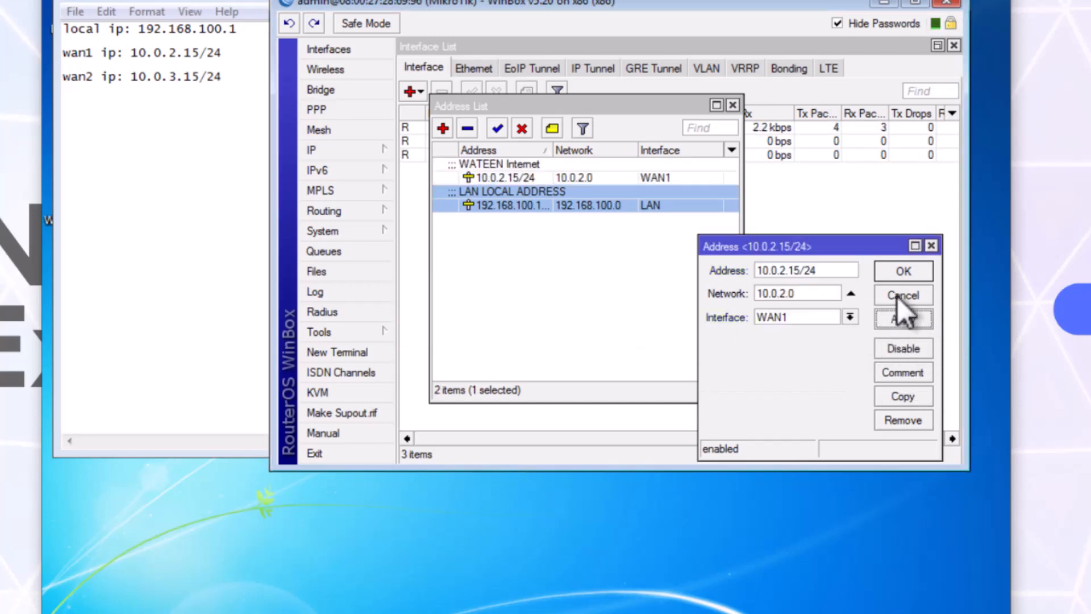
{"action": "left_click", "coordinate": [919, 273]}
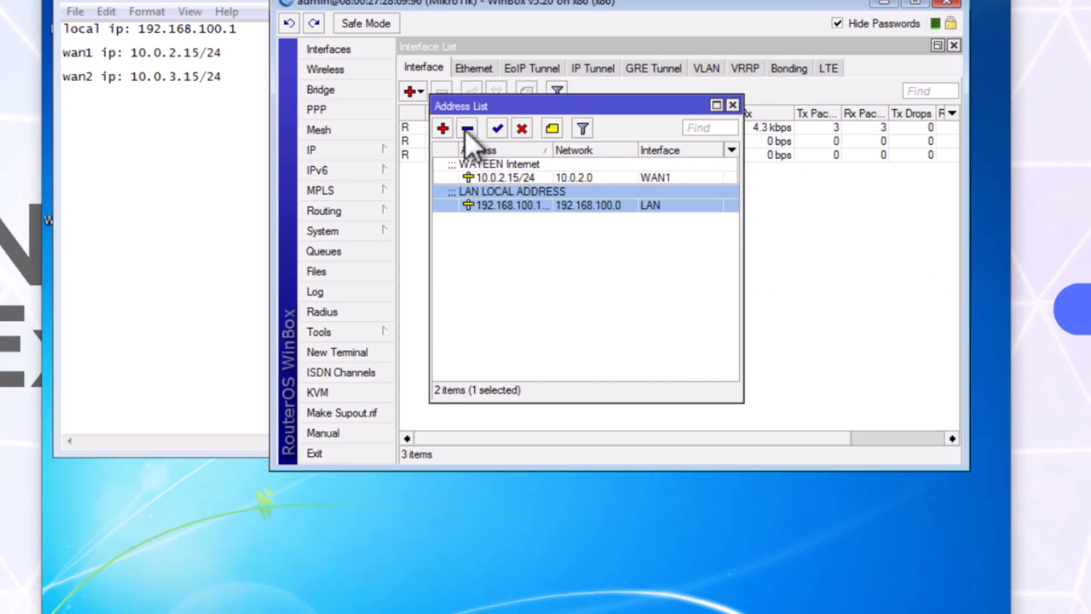
Step: Create a new IP address entry of 10.0.3.15/24 on the WAN2 interface
{"action": "left_click", "coordinate": [443, 128]}
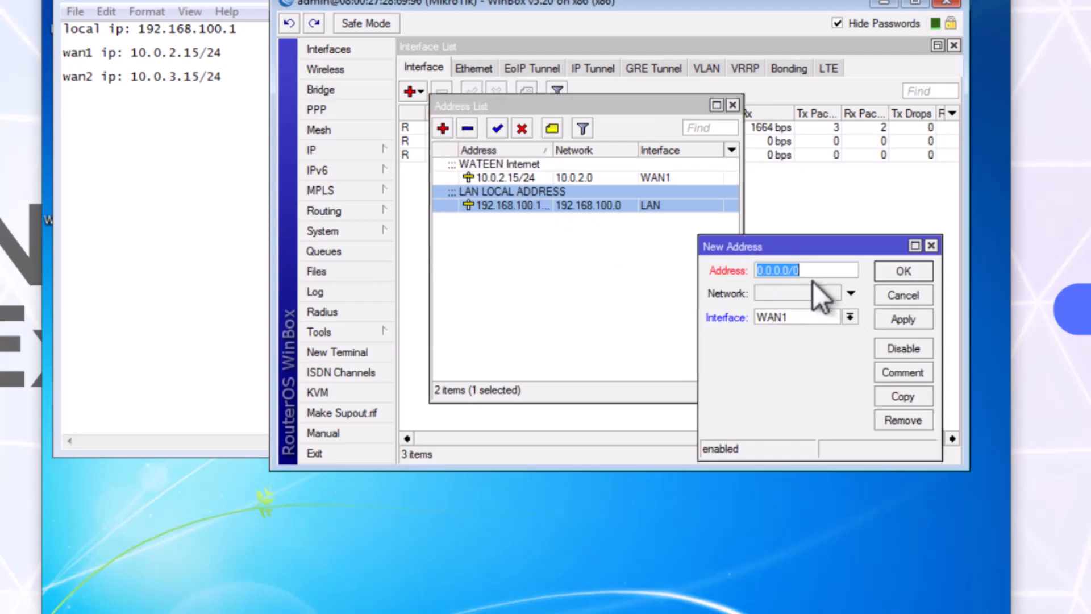
{"action": "type", "text": "10."}
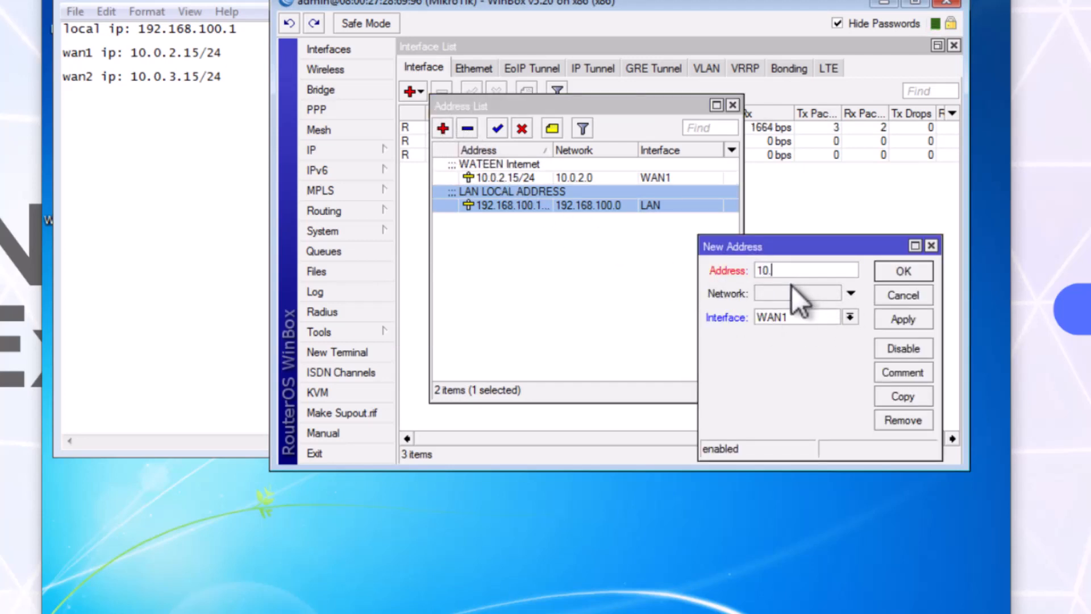
{"action": "type", "text": "0.3.15/24"}
{"action": "left_click", "coordinate": [807, 316]}
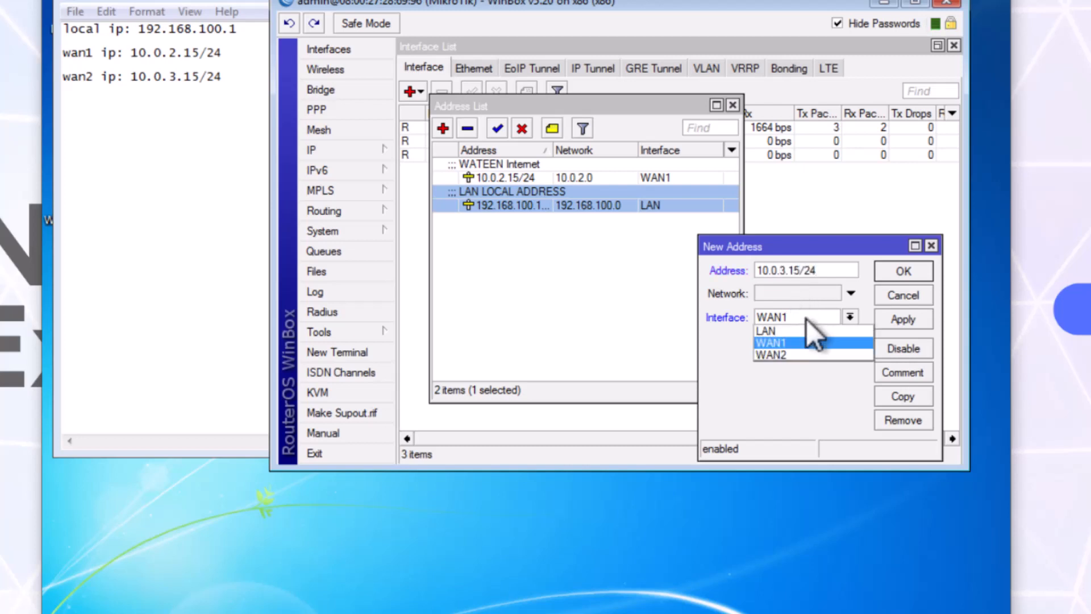
{"action": "left_click", "coordinate": [767, 357]}
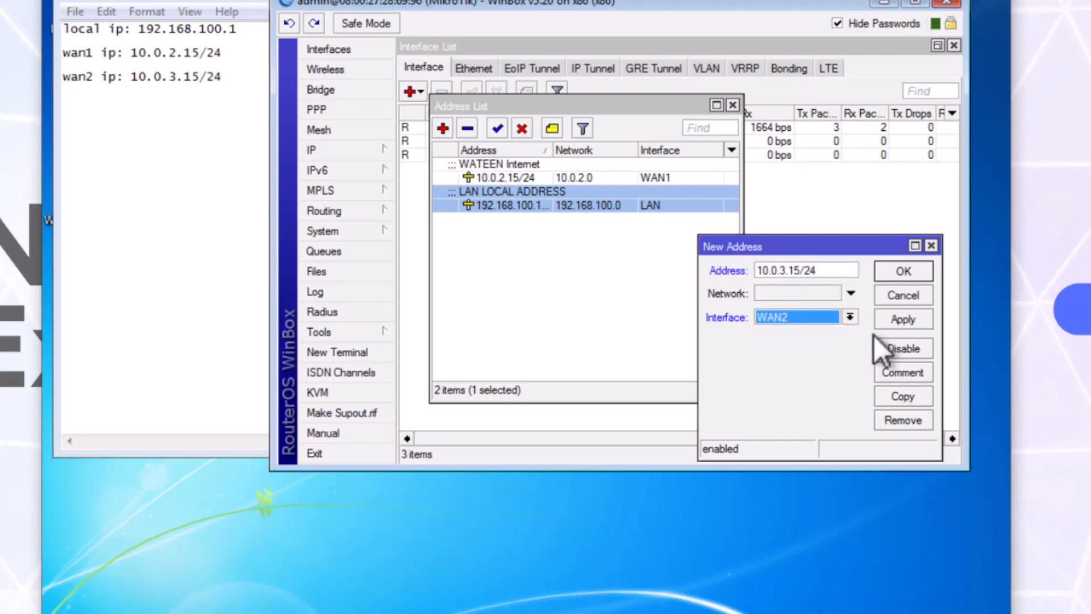
Step: Give the 10.0.3.15/24 address the comment TRANSWORLD Internet, save the entry and return to the address list
{"action": "left_click", "coordinate": [902, 373]}
{"action": "type", "text": "TRANSWORLD Internet"}
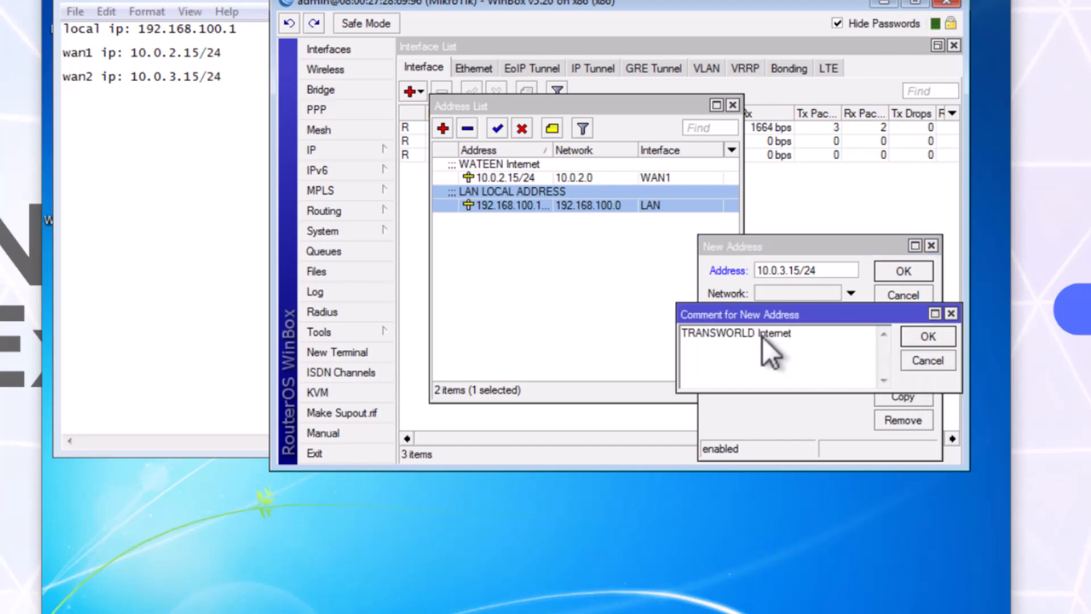
{"action": "left_click", "coordinate": [928, 337]}
{"action": "left_click", "coordinate": [642, 325]}
{"action": "left_click", "coordinate": [902, 319]}
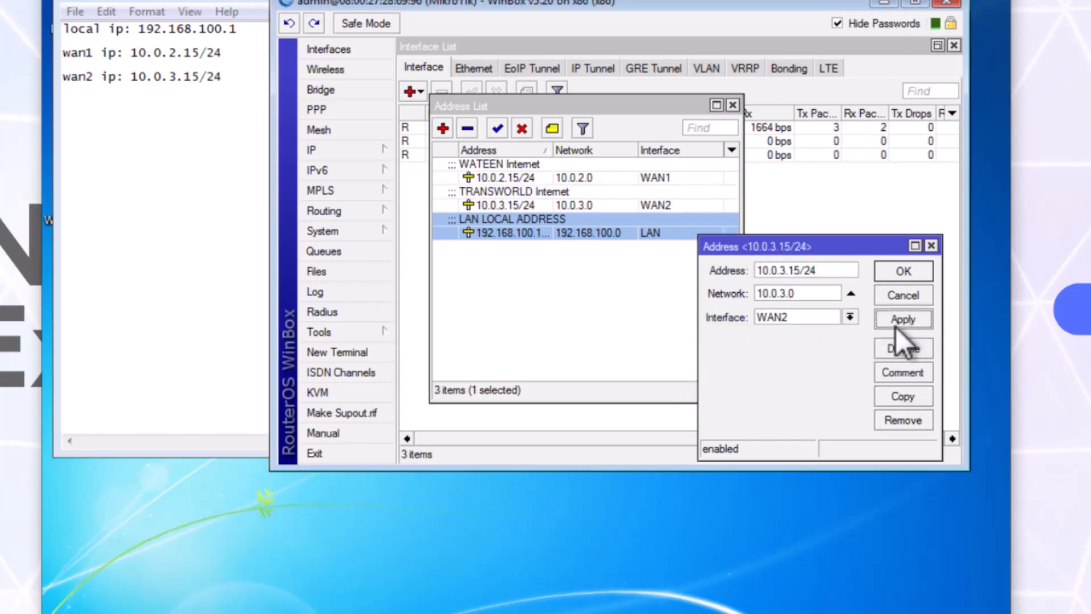
{"action": "left_click", "coordinate": [904, 371]}
{"action": "left_click", "coordinate": [912, 360]}
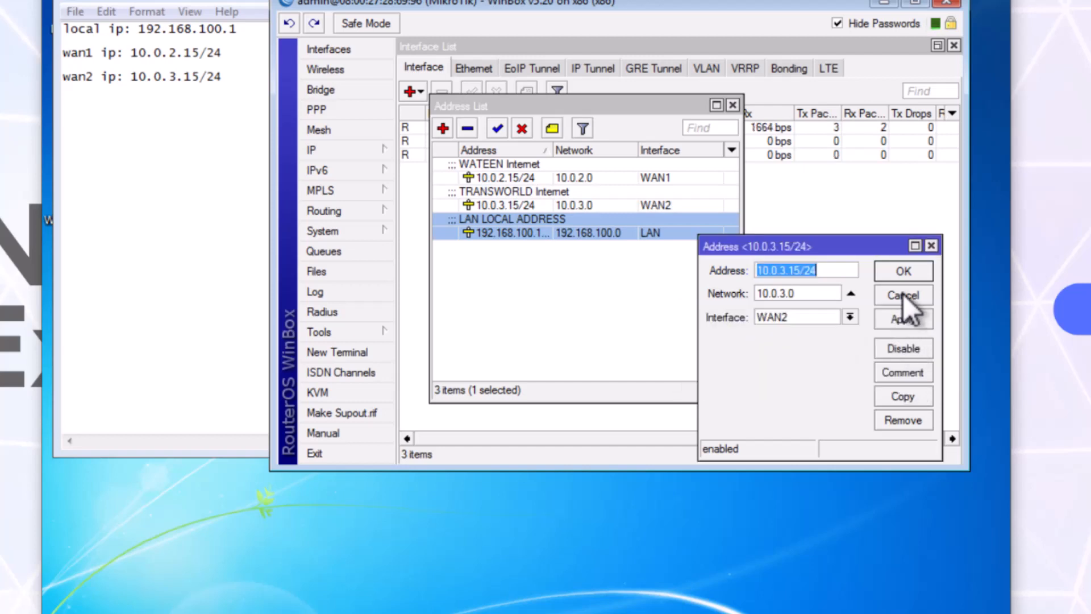
{"action": "left_click", "coordinate": [908, 272]}
{"action": "left_click", "coordinate": [610, 263]}
{"action": "left_click_drag", "start_coordinate": [551, 169], "coordinate": [575, 258]}
{"action": "left_click", "coordinate": [575, 258]}
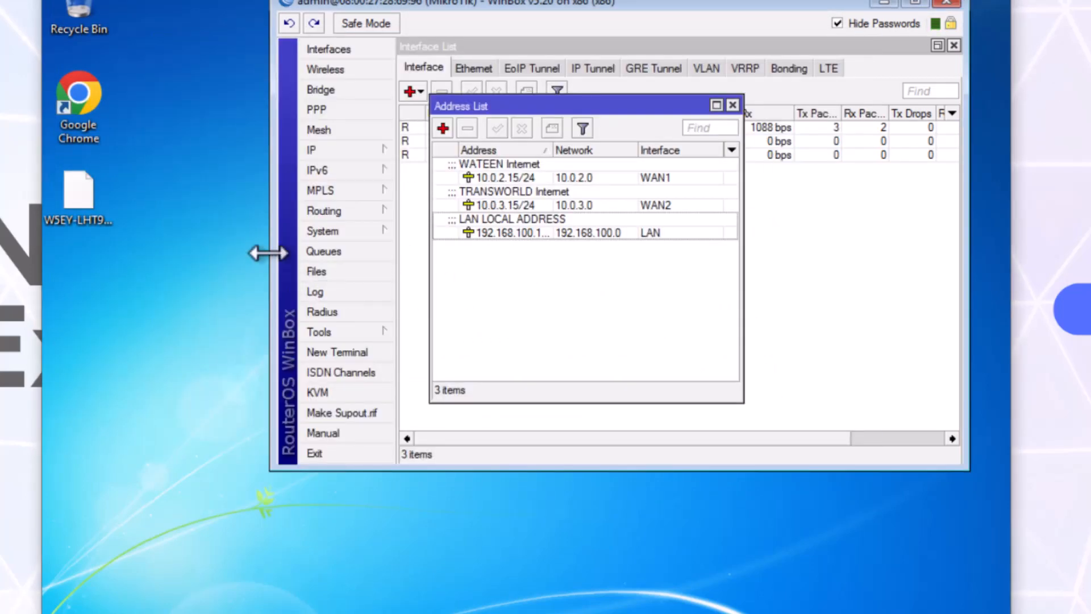
Step: Check the /ip address commands in the 2 wan load balancing notes in Notepad, and return to WinBox
{"action": "right_click", "coordinate": [228, 248]}
{"action": "left_click", "coordinate": [331, 577]}
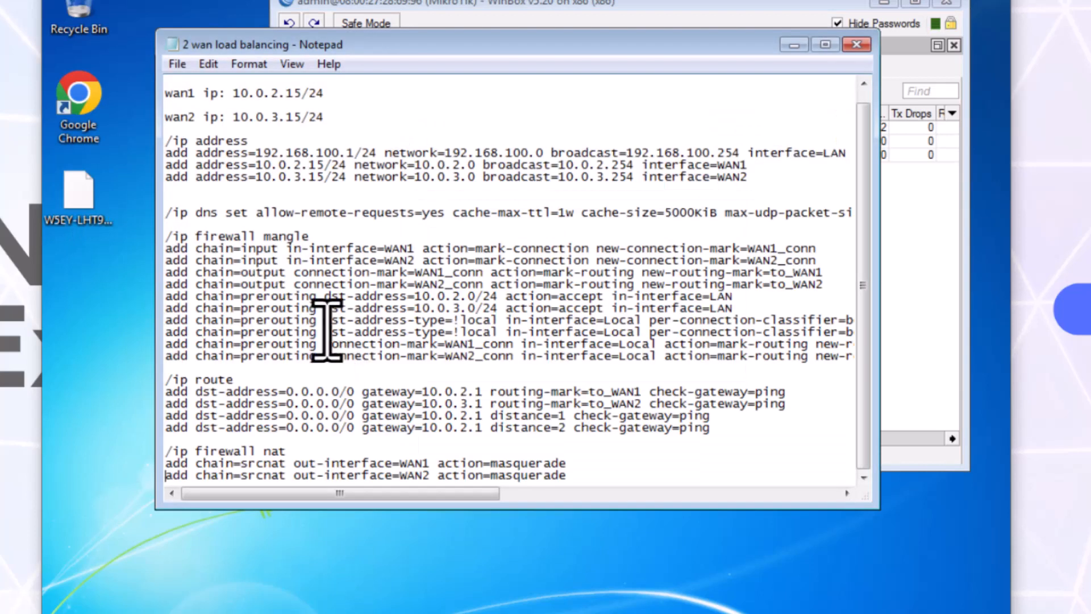
{"action": "left_click", "coordinate": [352, 142]}
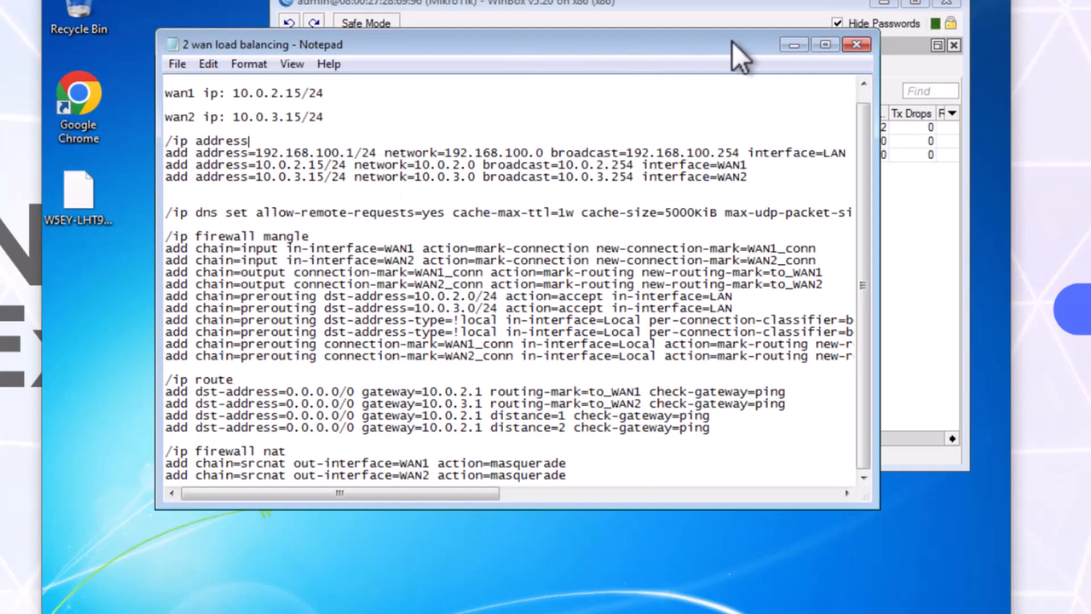
{"action": "left_click", "coordinate": [794, 44]}
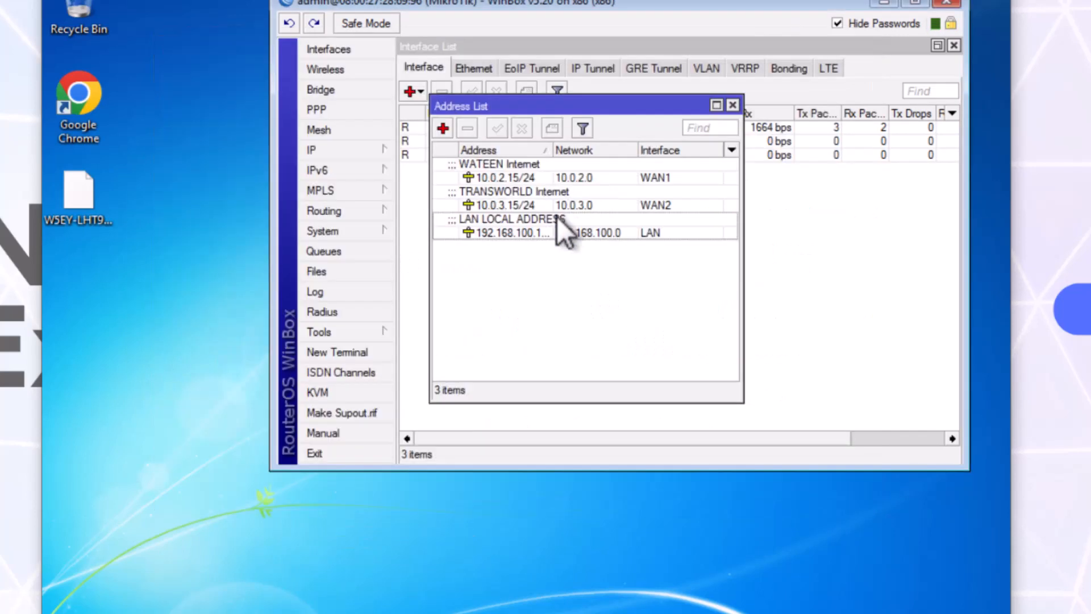
Step: Close the address and interface lists and open a new RouterOS terminal
{"action": "left_click", "coordinate": [732, 105]}
{"action": "left_click", "coordinate": [953, 46]}
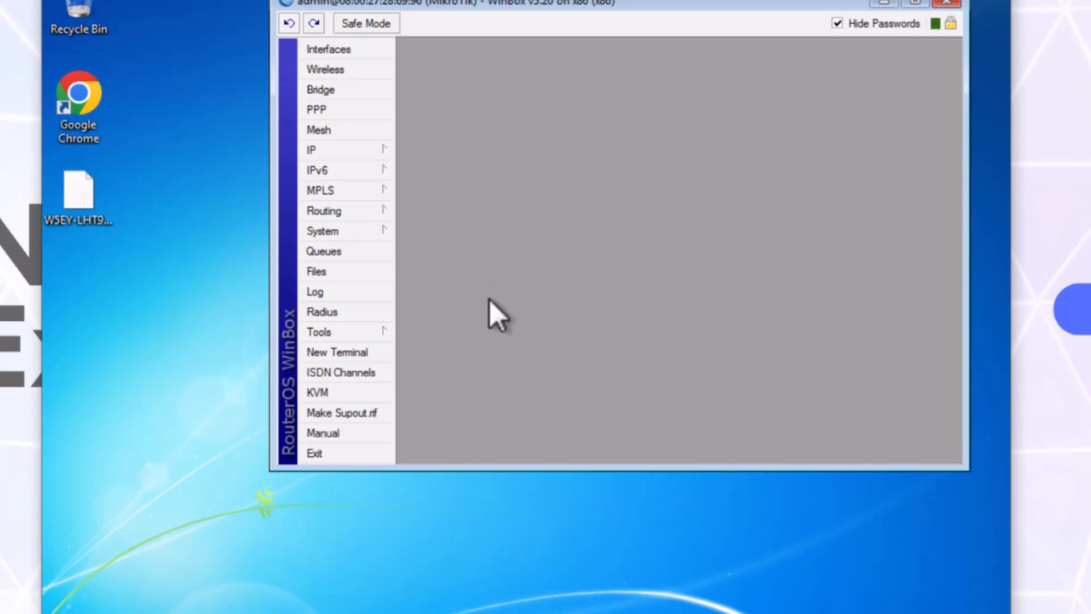
{"action": "left_click", "coordinate": [363, 352]}
Step: Copy the complete /ip dns set line from the Notepad load balancing notes and run it in the WinBox terminal
{"action": "left_click", "coordinate": [359, 612]}
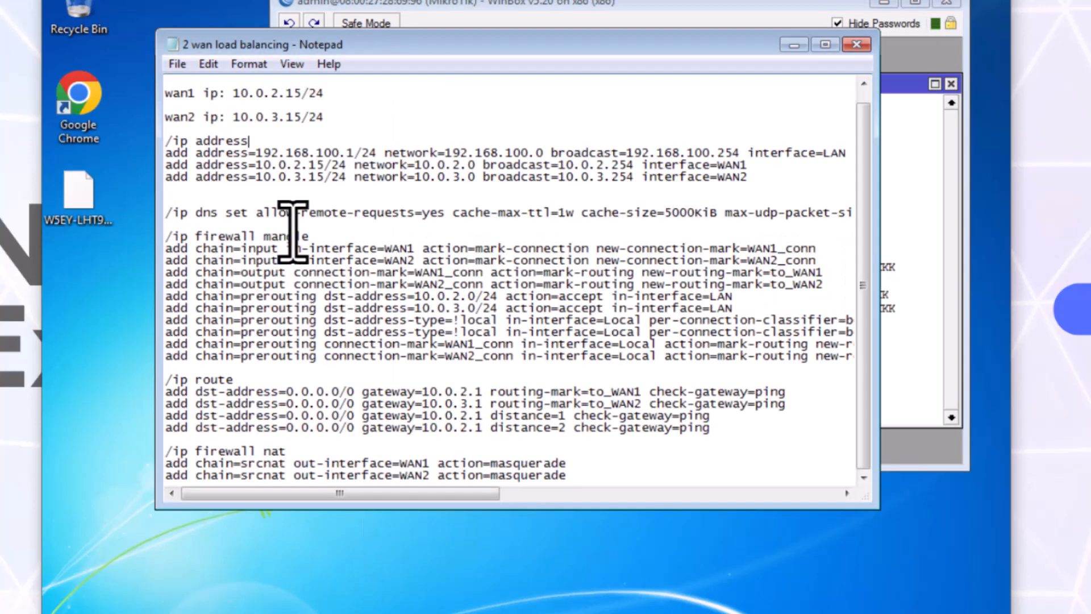
{"action": "left_click", "coordinate": [167, 213]}
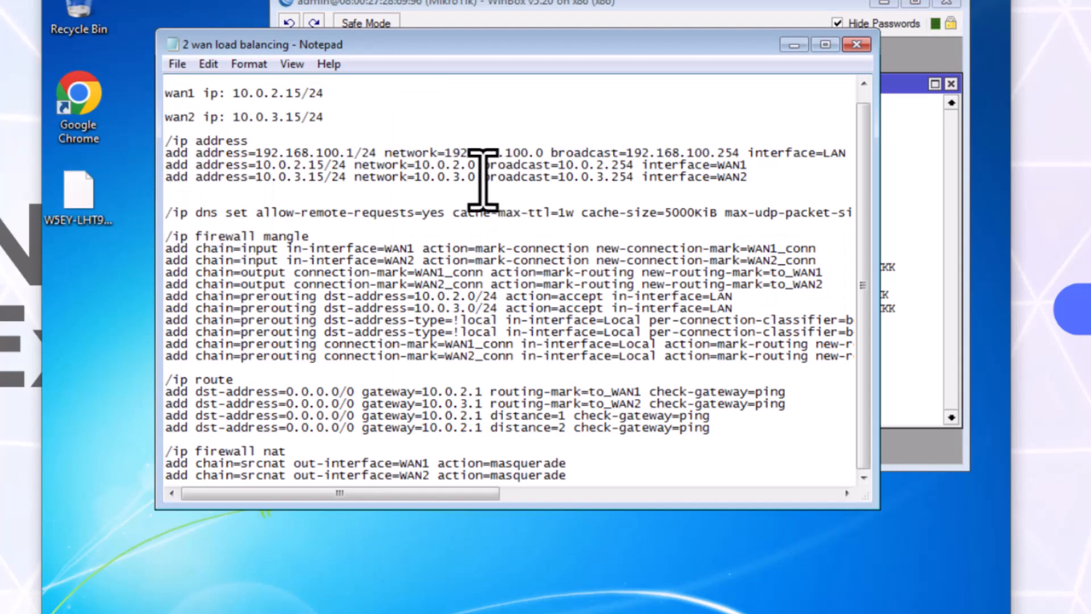
{"action": "key", "text": "shift+End"}
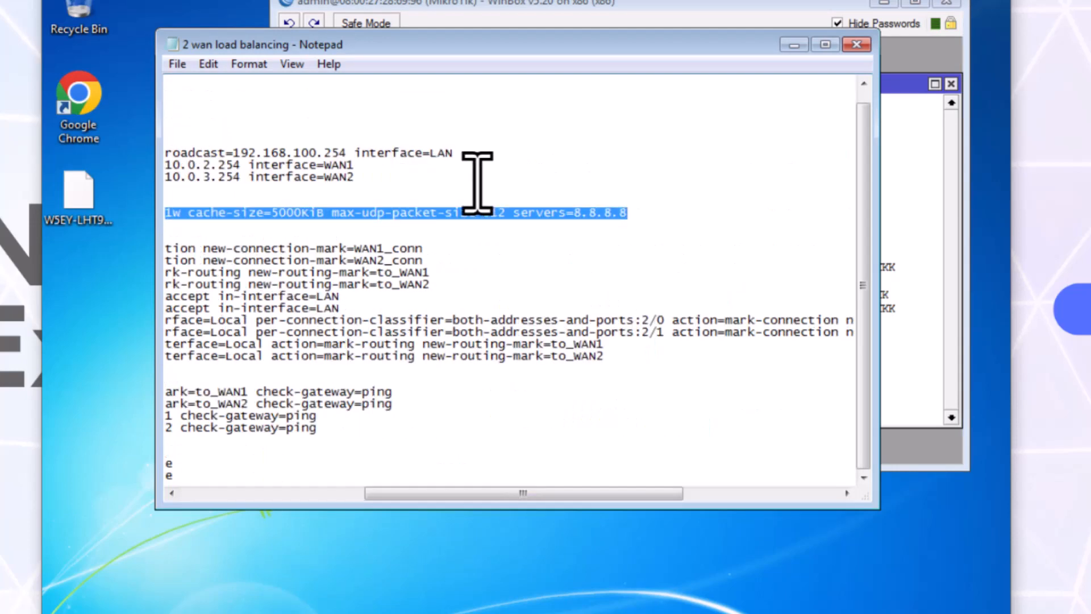
{"action": "right_click", "coordinate": [495, 216]}
{"action": "left_click", "coordinate": [534, 275]}
{"action": "left_click", "coordinate": [794, 45]}
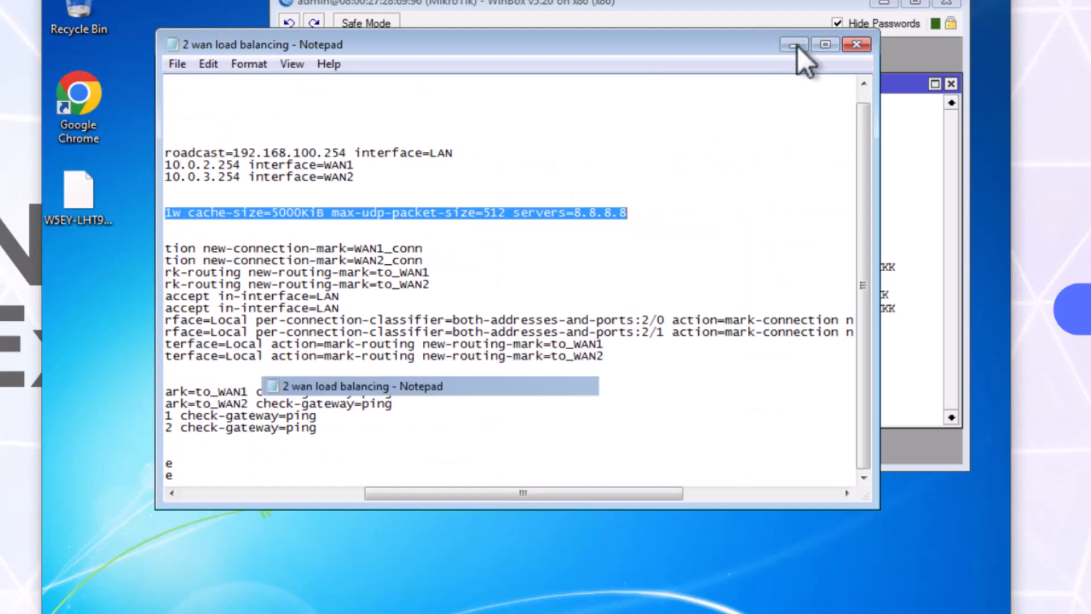
{"action": "right_click", "coordinate": [558, 409]}
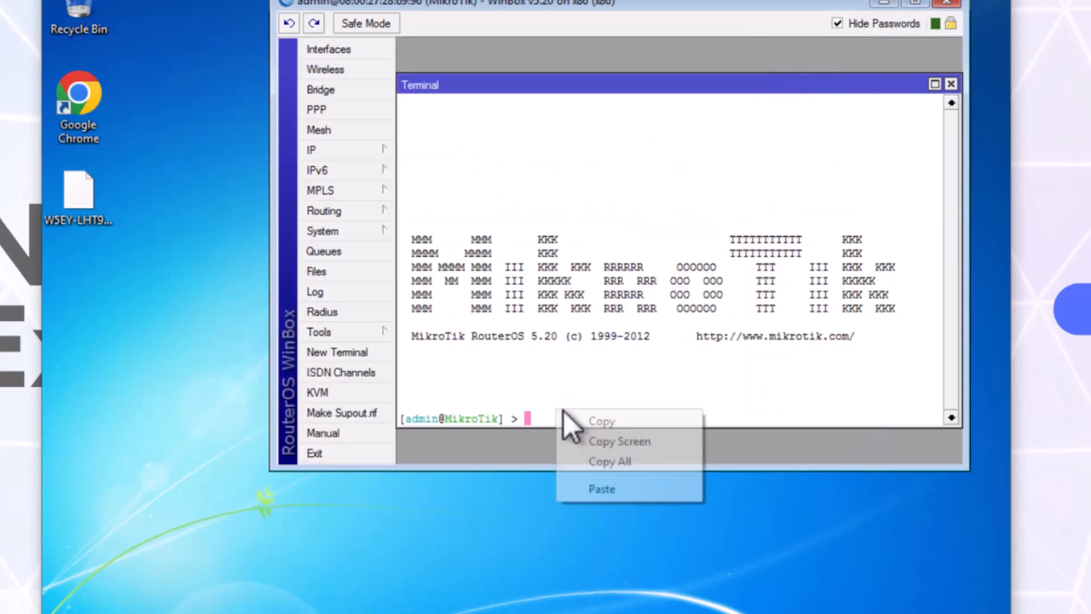
{"action": "left_click", "coordinate": [594, 484]}
{"action": "key", "text": "Return"}
Step: Set the router's DNS servers to 8.8.8.8 and 8.8.4.4 in the DNS settings and save them
{"action": "left_click", "coordinate": [315, 150]}
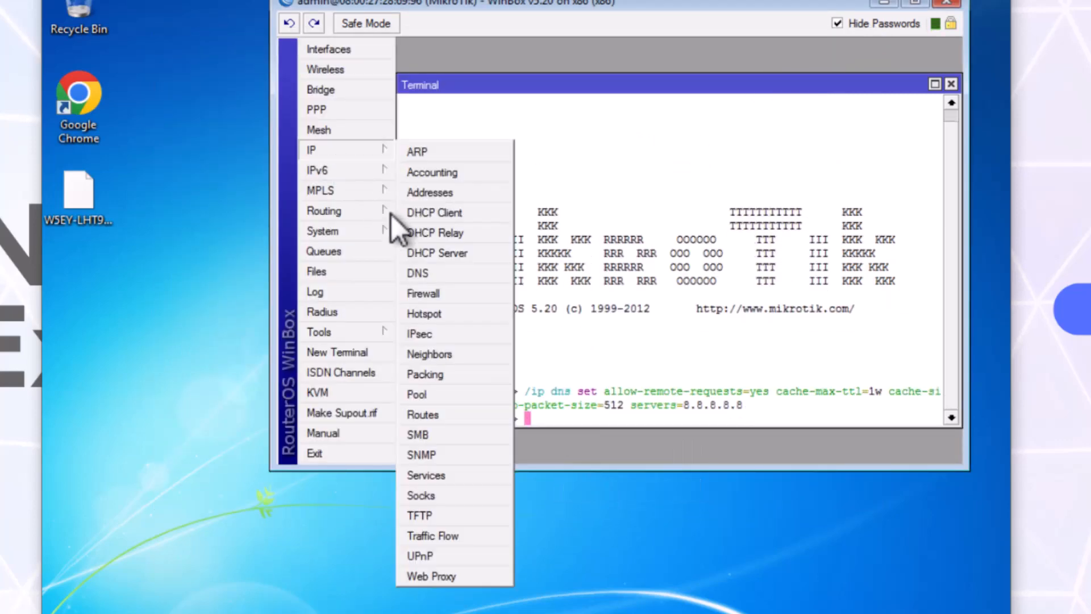
{"action": "left_click", "coordinate": [419, 288]}
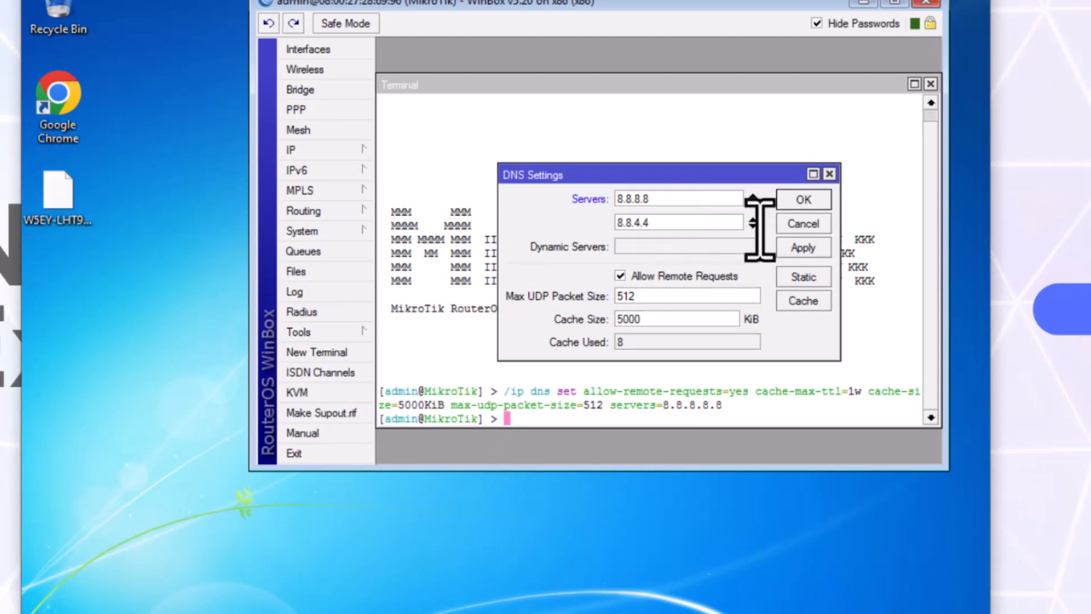
{"action": "left_click", "coordinate": [810, 201]}
{"action": "key", "text": "Return"}
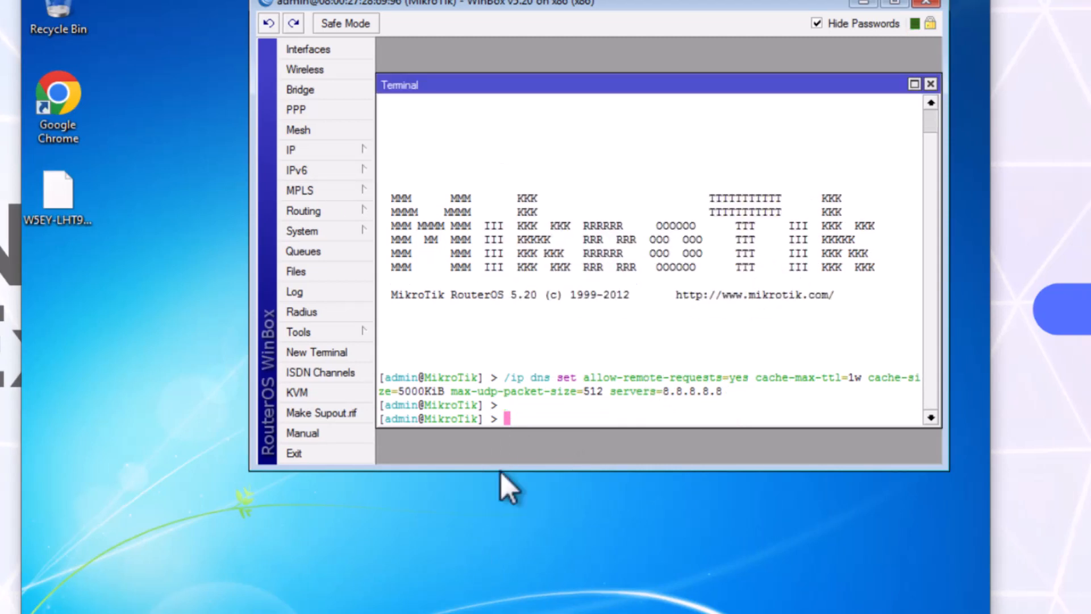
Step: Copy the /ip firewall mangle line from the Notepad notes and run it in the WinBox terminal
{"action": "left_click", "coordinate": [378, 613]}
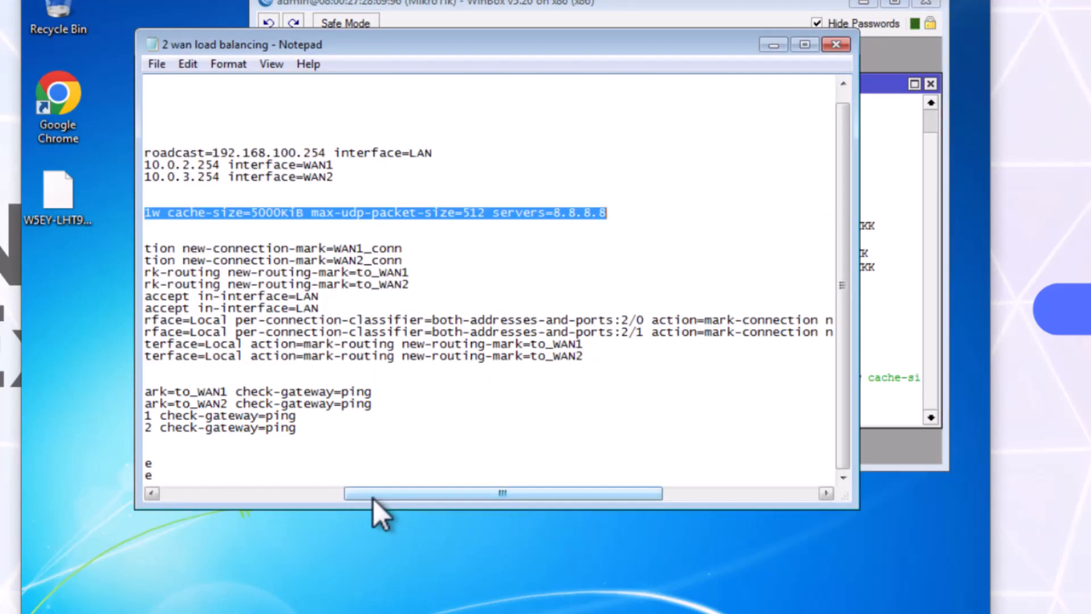
{"action": "left_click_drag", "start_coordinate": [373, 498], "coordinate": [142, 503]}
{"action": "left_click_drag", "start_coordinate": [146, 236], "coordinate": [324, 244]}
{"action": "right_click", "coordinate": [289, 244]}
{"action": "left_click", "coordinate": [332, 304]}
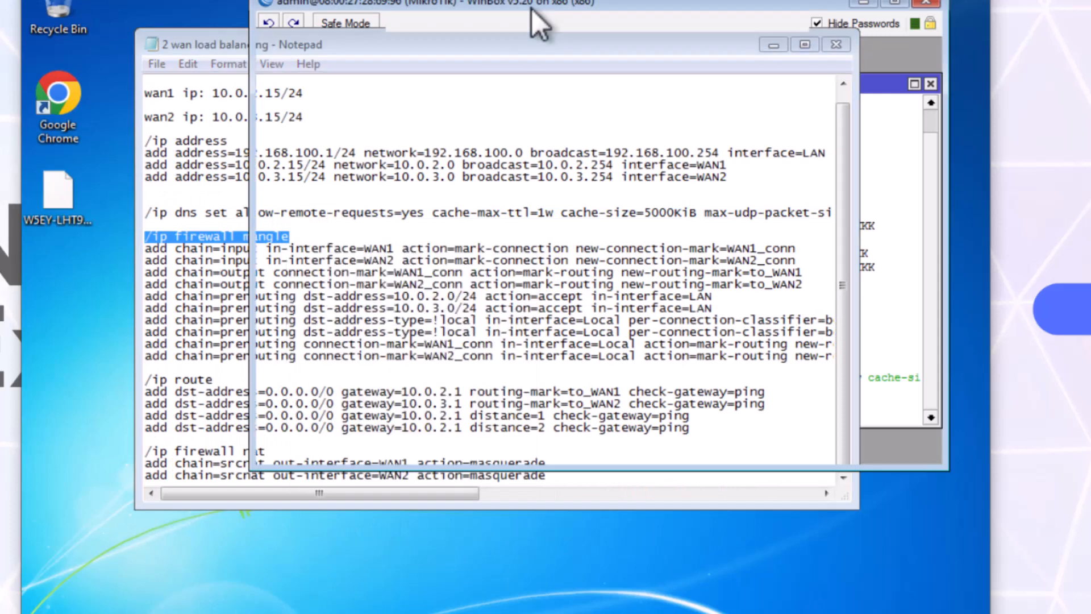
{"action": "left_click", "coordinate": [531, 9]}
{"action": "right_click", "coordinate": [530, 421]}
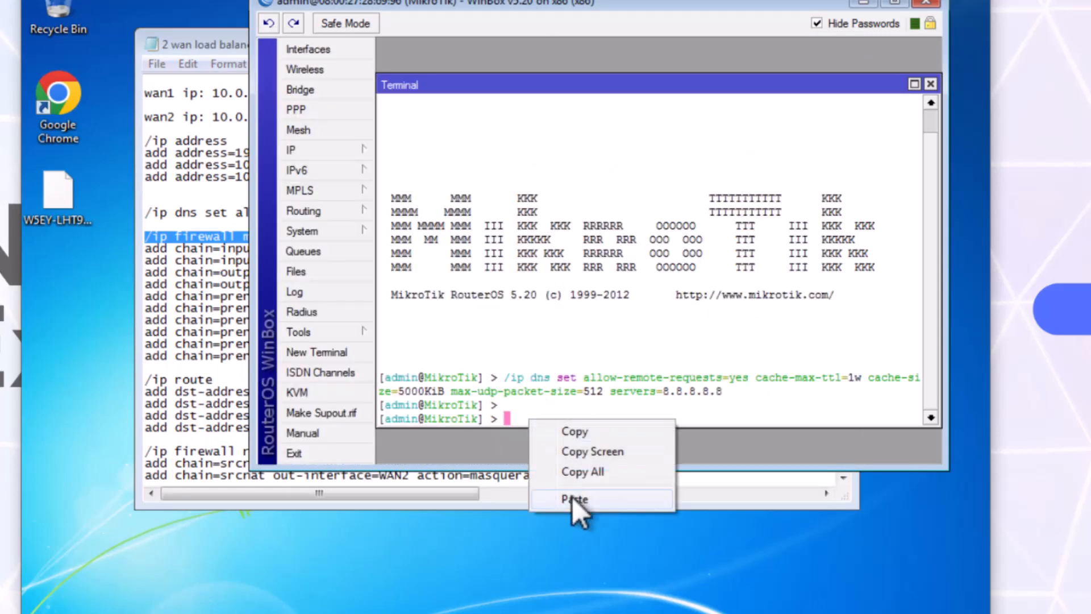
{"action": "left_click", "coordinate": [571, 496]}
{"action": "key", "text": "Return"}
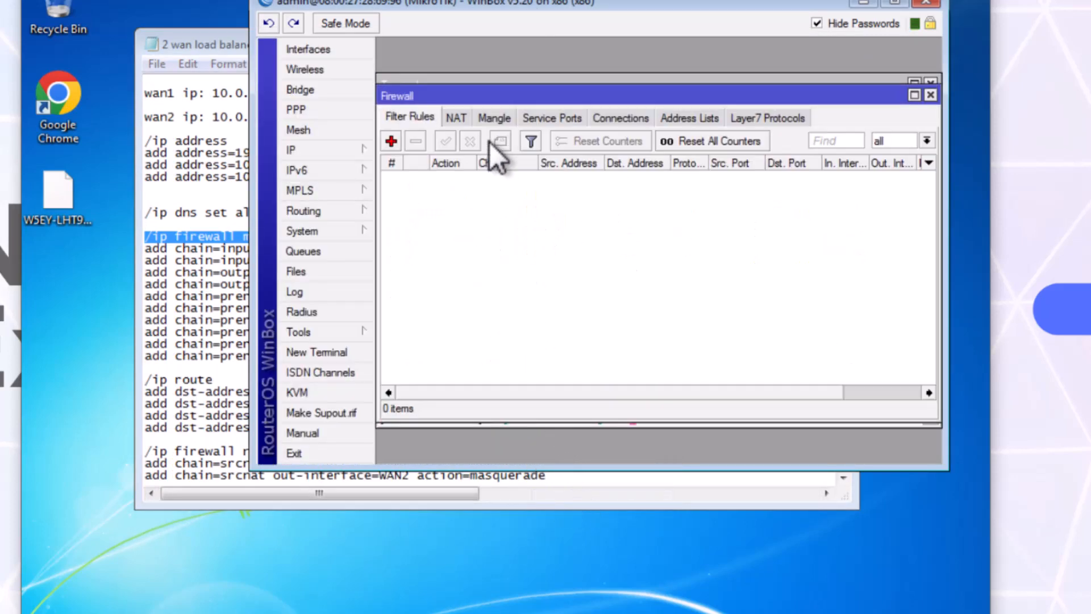
Step: Show the firewall's Mangle rules, enlarge WinBox and arrange the firewall and terminal windows so both stay readable
{"action": "left_click", "coordinate": [487, 123]}
{"action": "left_click", "coordinate": [672, 78]}
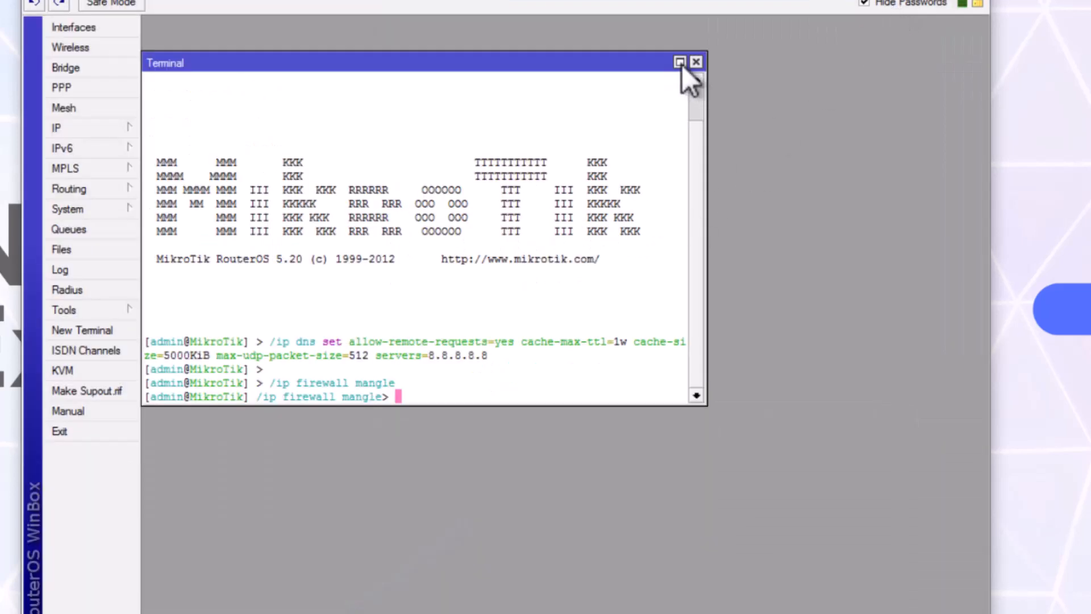
{"action": "left_click", "coordinate": [680, 62]}
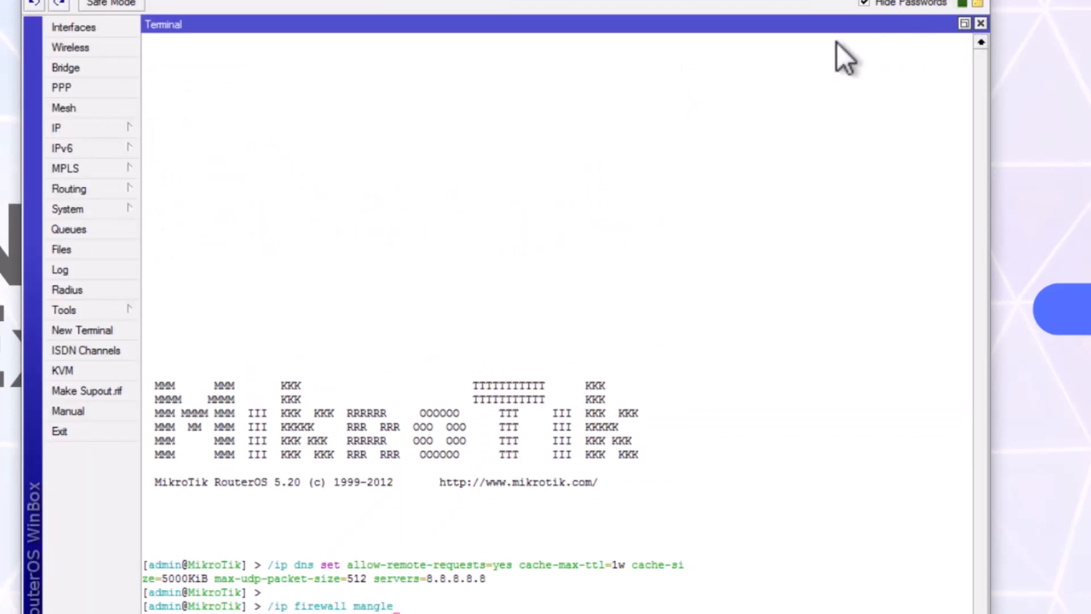
{"action": "key", "text": "Return"}
{"action": "double_click", "coordinate": [835, 25]}
{"action": "left_click_drag", "start_coordinate": [407, 63], "coordinate": [692, 39]}
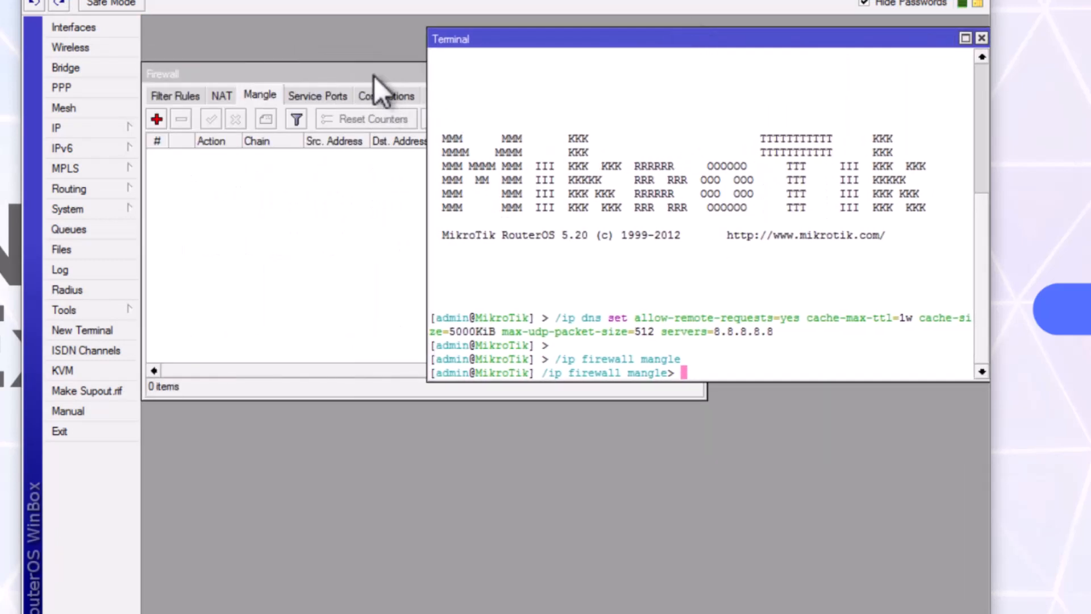
{"action": "left_click_drag", "start_coordinate": [370, 73], "coordinate": [388, 31]}
{"action": "left_click_drag", "start_coordinate": [753, 38], "coordinate": [704, 221]}
Step: Copy the four input and output chain mangle rules for WAN1 and WAN2 from the Notepad notes and run them in the terminal
{"action": "key", "text": "alt+Tab"}
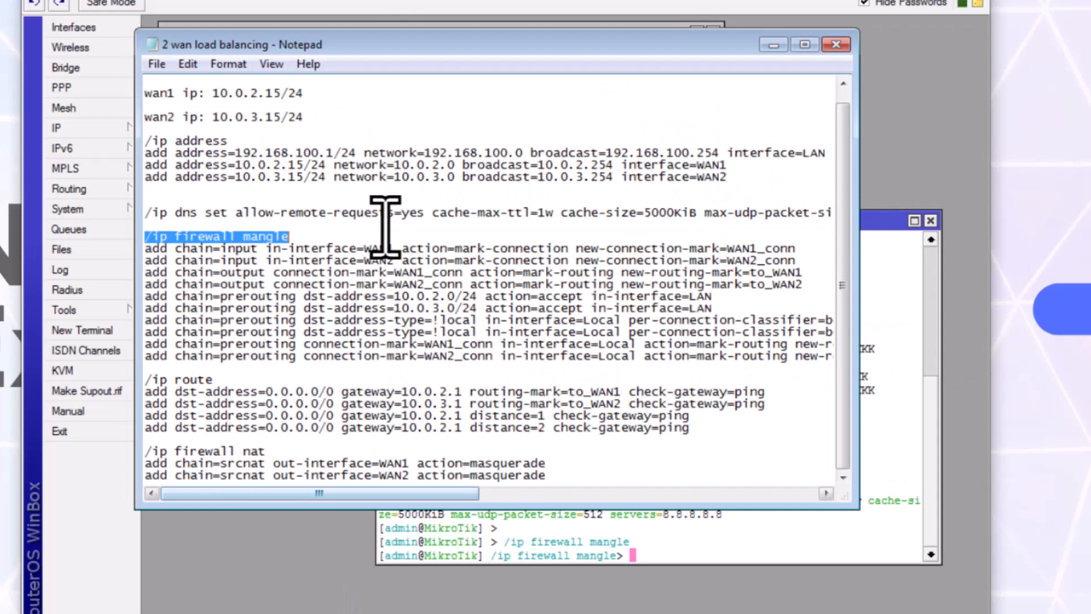
{"action": "left_click", "coordinate": [280, 250]}
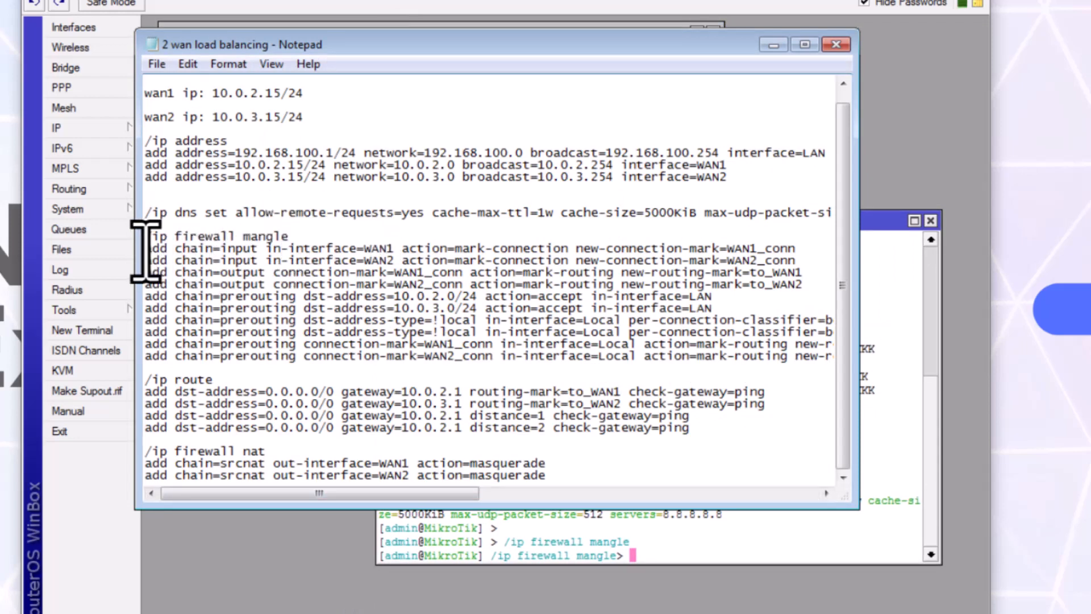
{"action": "left_click_drag", "start_coordinate": [146, 250], "coordinate": [802, 286]}
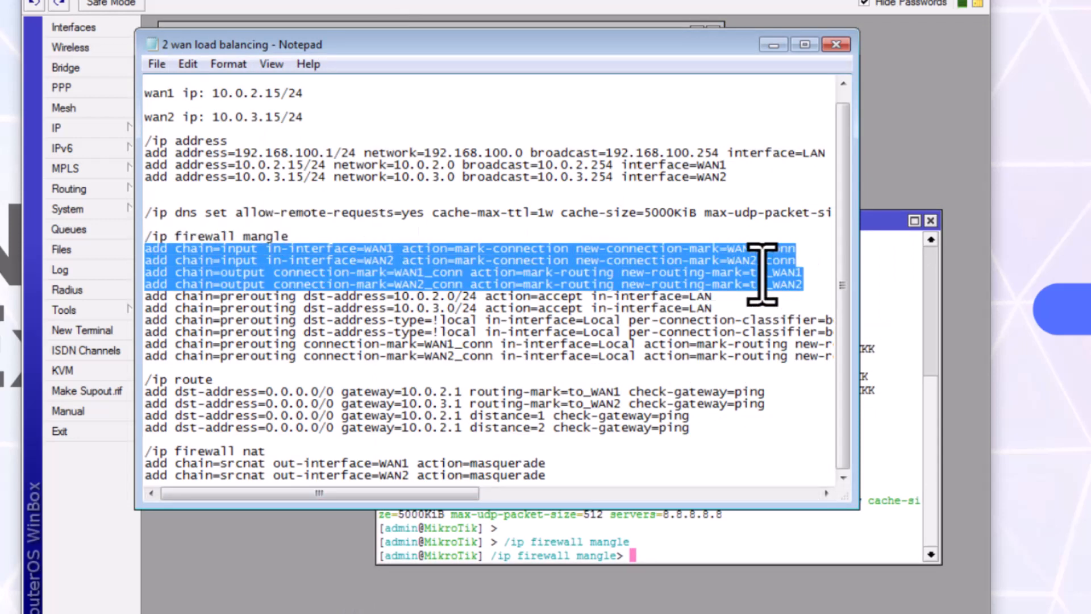
{"action": "right_click", "coordinate": [740, 270]}
{"action": "left_click", "coordinate": [786, 330]}
{"action": "left_click", "coordinate": [875, 221]}
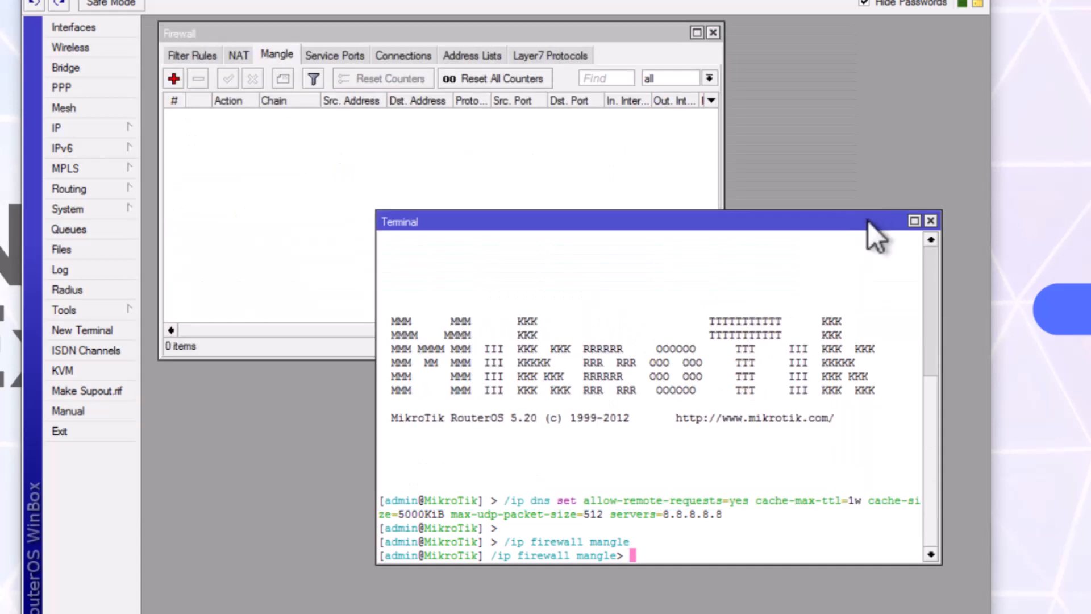
{"action": "right_click", "coordinate": [660, 544]}
{"action": "left_click", "coordinate": [707, 611]}
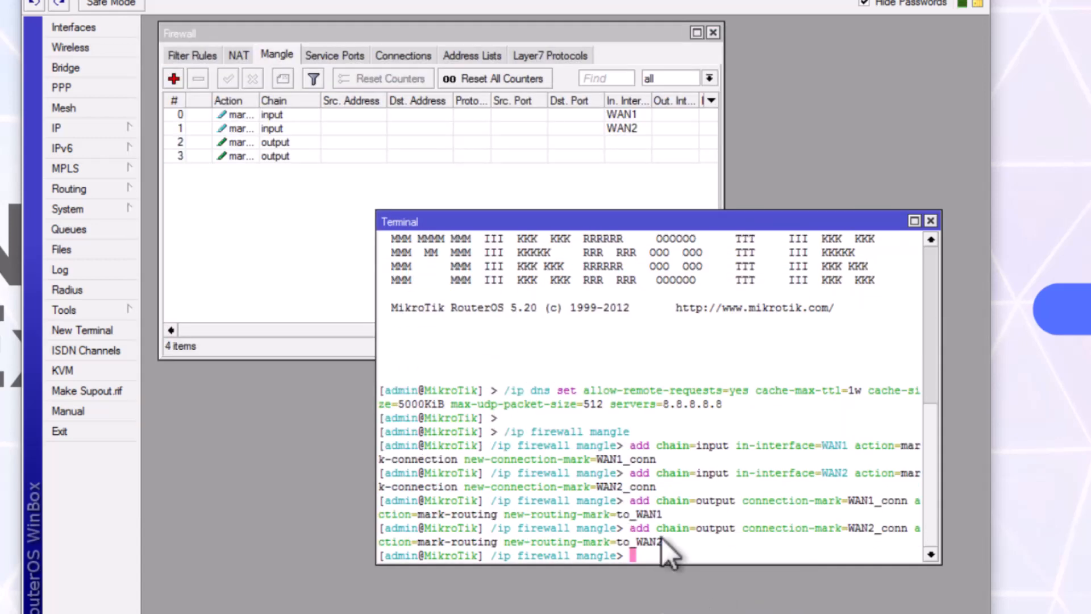
Step: Go through the newly added input and output rules in the Mangle list one by one
{"action": "left_click", "coordinate": [227, 115]}
{"action": "left_click", "coordinate": [227, 130]}
{"action": "left_click", "coordinate": [227, 139]}
{"action": "left_click", "coordinate": [228, 157]}
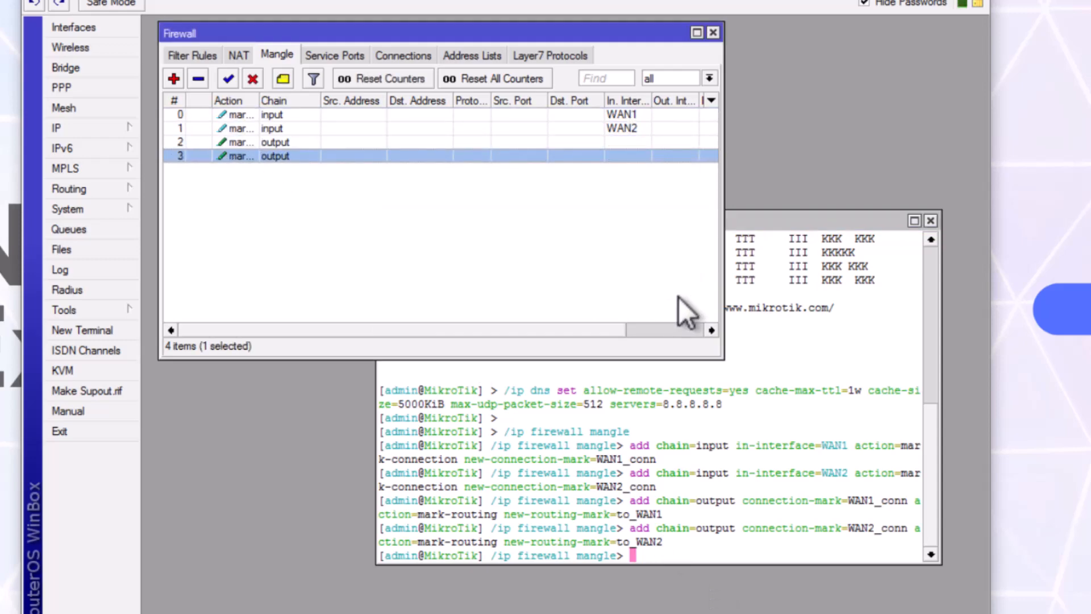
Step: Copy the six prerouting mangle rules from the Notepad notes and run them in the WinBox terminal
{"action": "key", "text": "alt+Tab"}
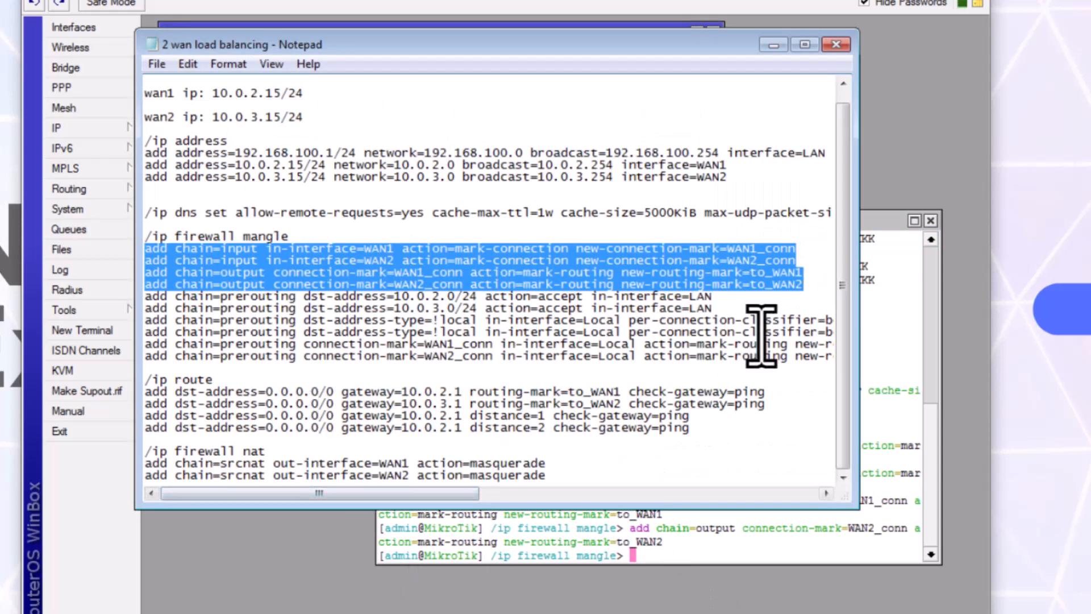
{"action": "left_click", "coordinate": [146, 298]}
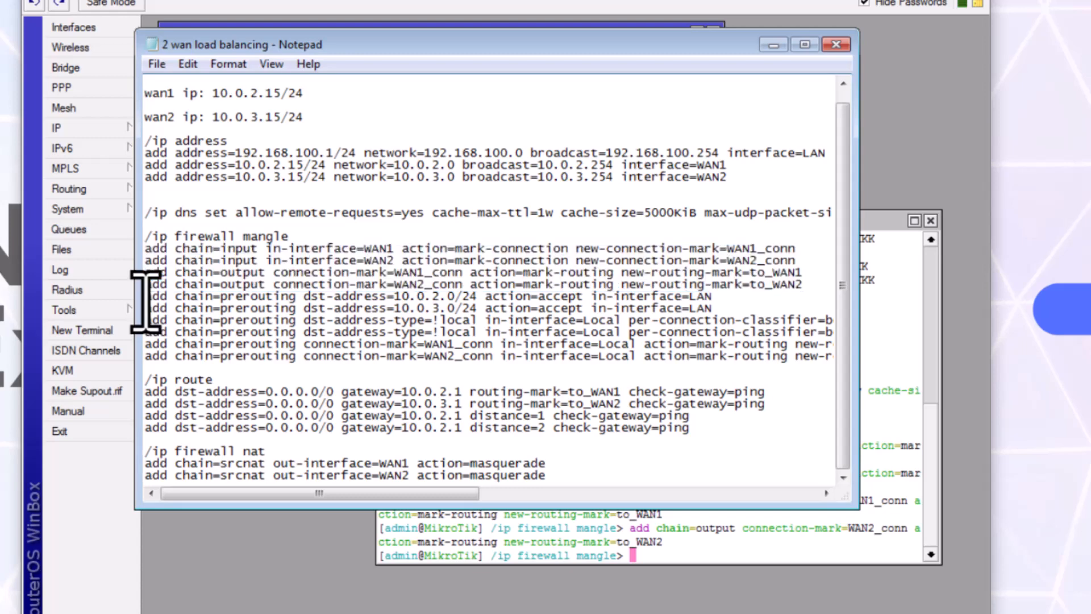
{"action": "left_click_drag", "start_coordinate": [147, 296], "coordinate": [884, 366]}
{"action": "left_click_drag", "start_coordinate": [407, 495], "coordinate": [729, 494]}
{"action": "left_click", "coordinate": [666, 536]}
{"action": "right_click", "coordinate": [665, 540]}
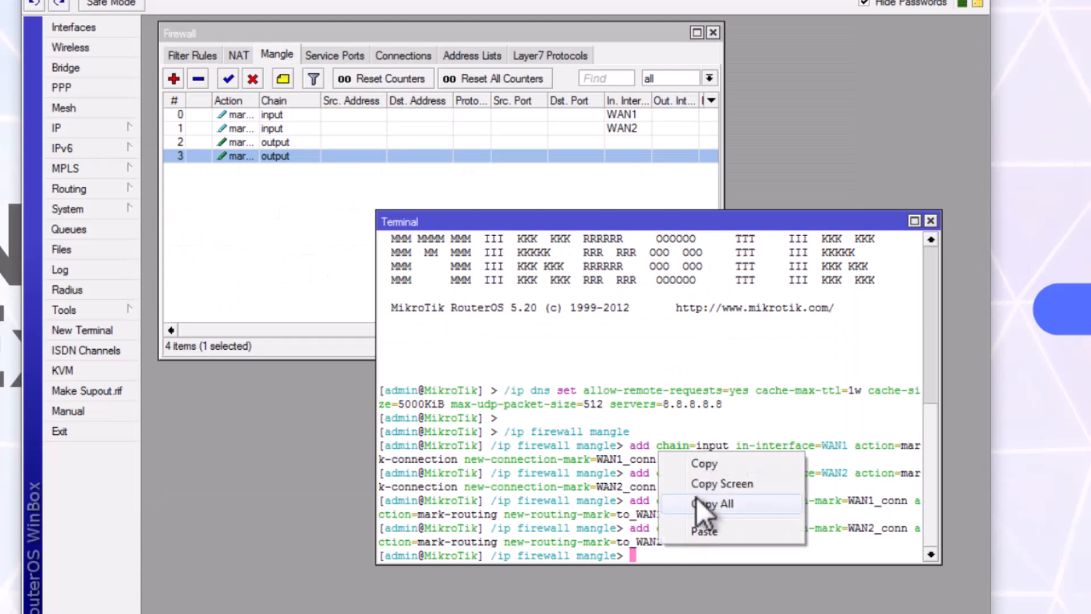
{"action": "left_click", "coordinate": [705, 531]}
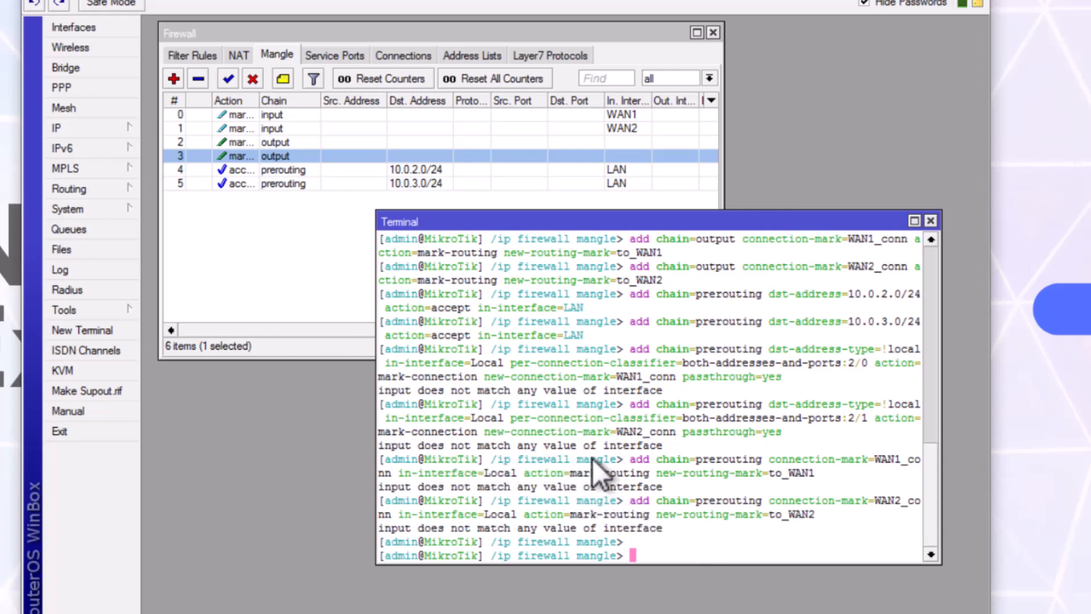
Step: In the Notepad notes, change in-interface to LAN in the two prerouting rules with dst-address-type=!local
{"action": "key", "text": "alt+Tab"}
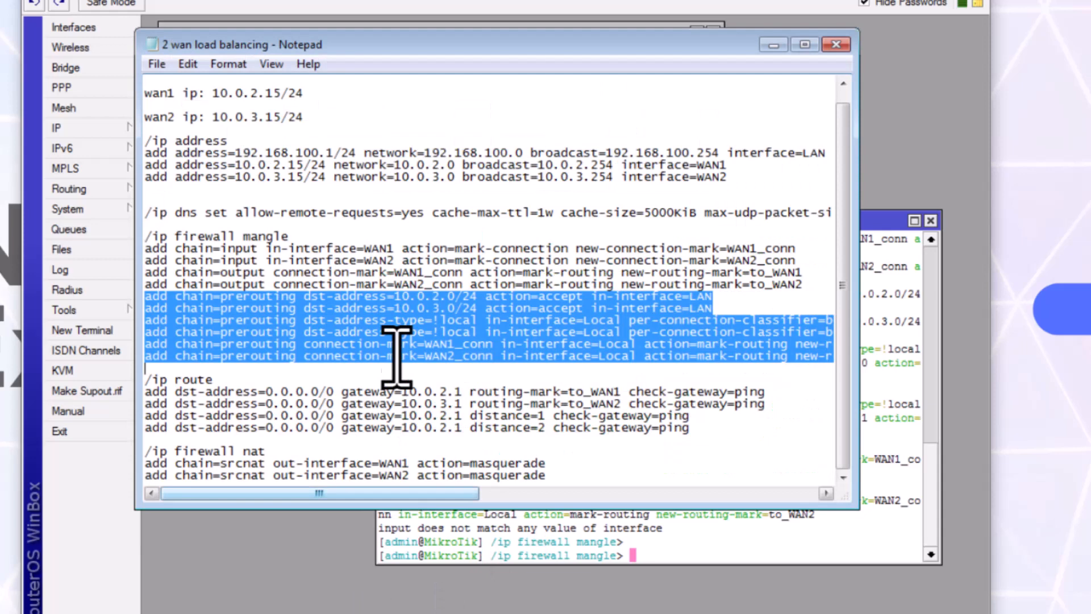
{"action": "left_click", "coordinate": [466, 352]}
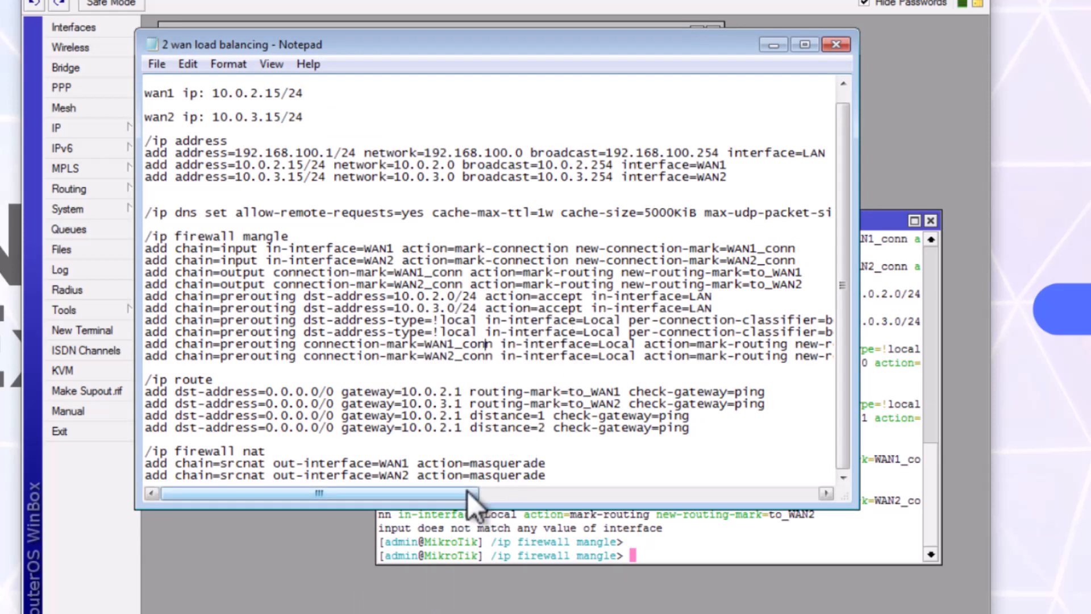
{"action": "left_click_drag", "start_coordinate": [467, 490], "coordinate": [483, 492]}
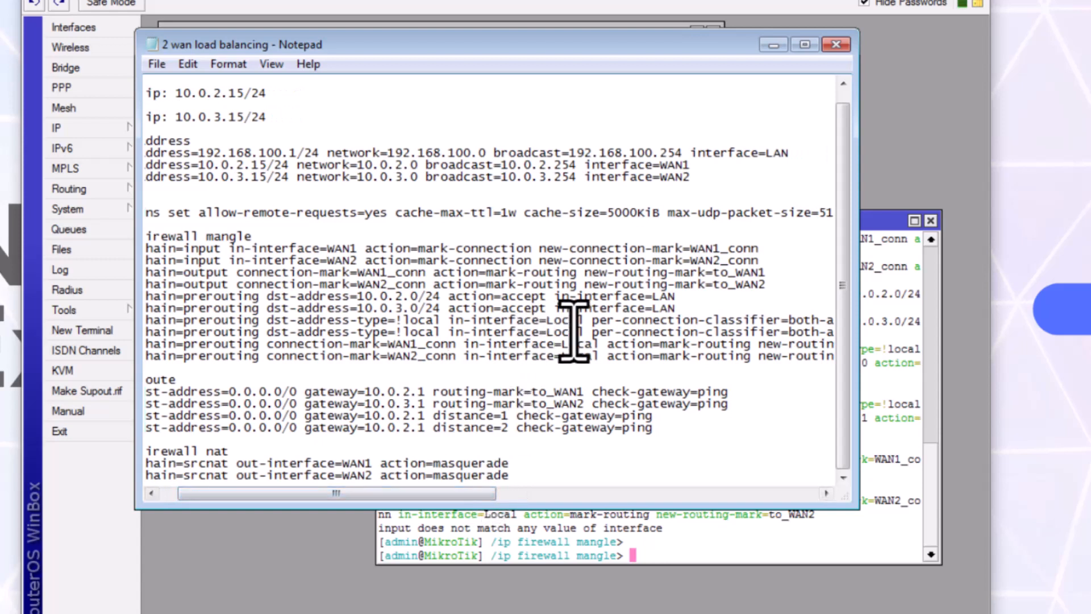
{"action": "left_click_drag", "start_coordinate": [583, 320], "coordinate": [546, 320]}
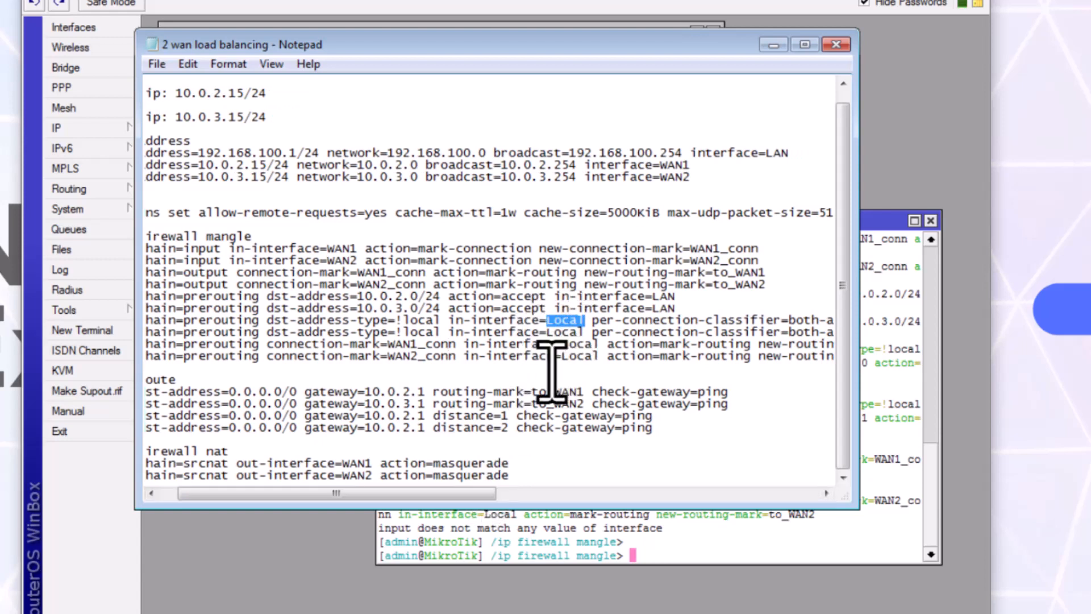
{"action": "type", "text": "LAN"}
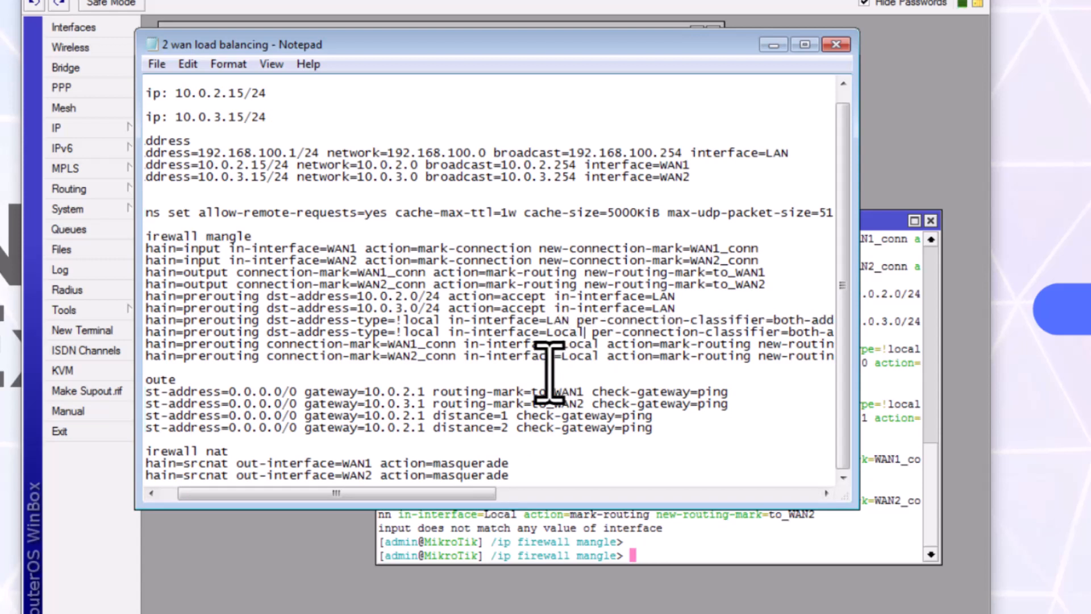
{"action": "type", "text": "LAN"}
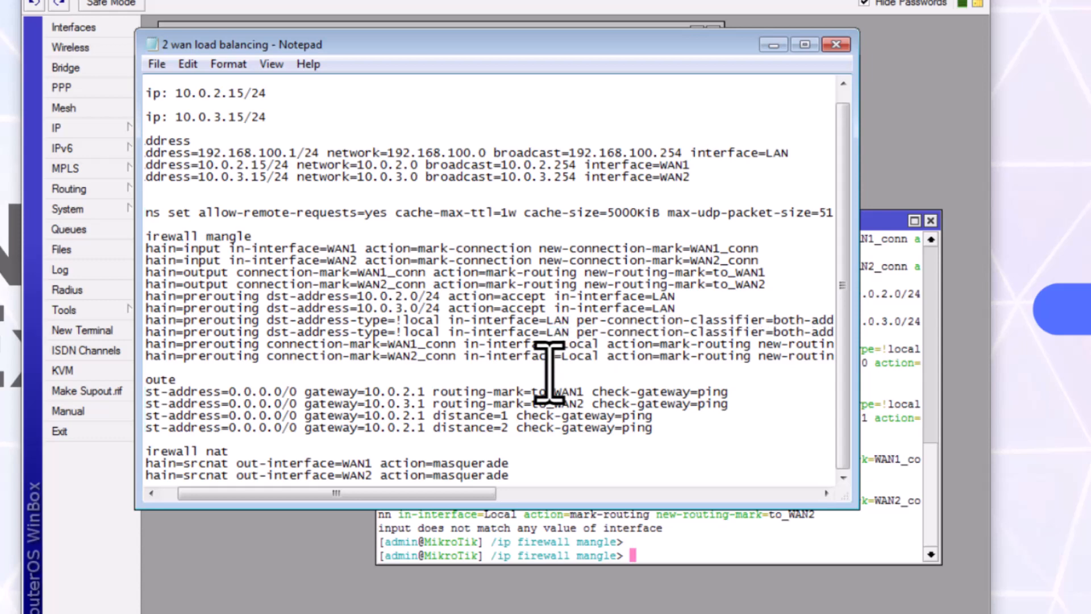
Step: Copy the two corrected dst-address-type=!local rules, run them in the WinBox terminal and move the terminal clear of the Mangle list
{"action": "key", "text": "Up"}
{"action": "key", "text": "Home"}
{"action": "key", "text": "shift+Down"}
{"action": "key", "text": "shift+Down"}
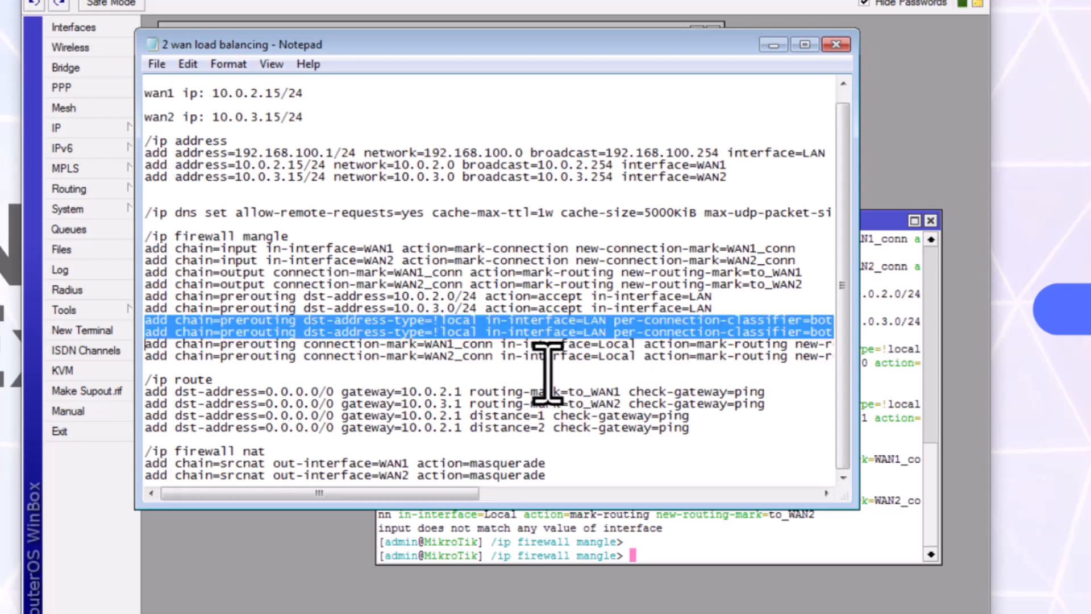
{"action": "left_click", "coordinate": [770, 44]}
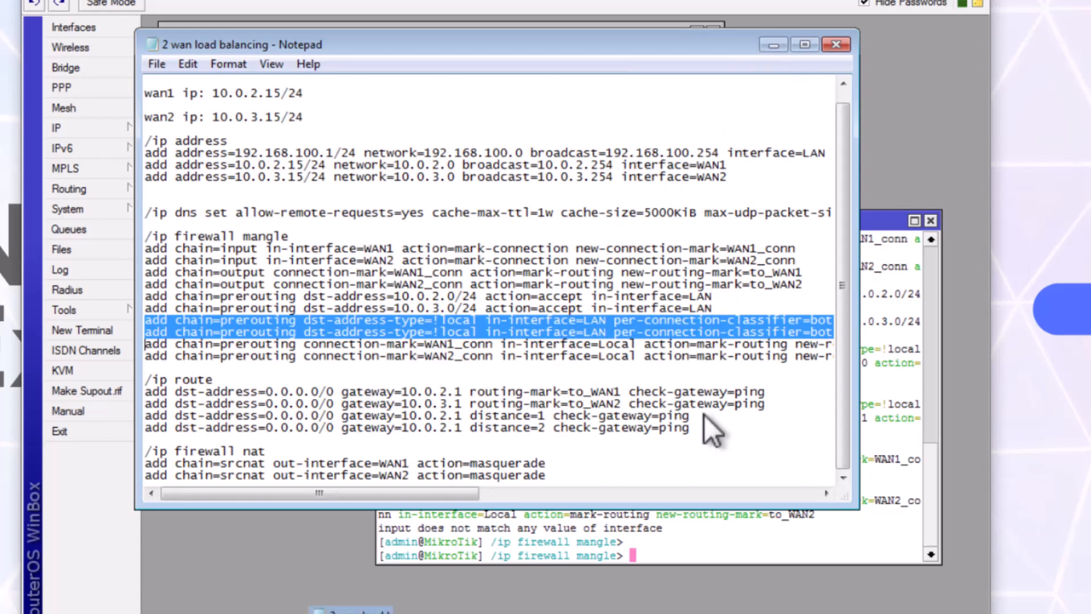
{"action": "right_click", "coordinate": [655, 455]}
{"action": "left_click", "coordinate": [695, 535]}
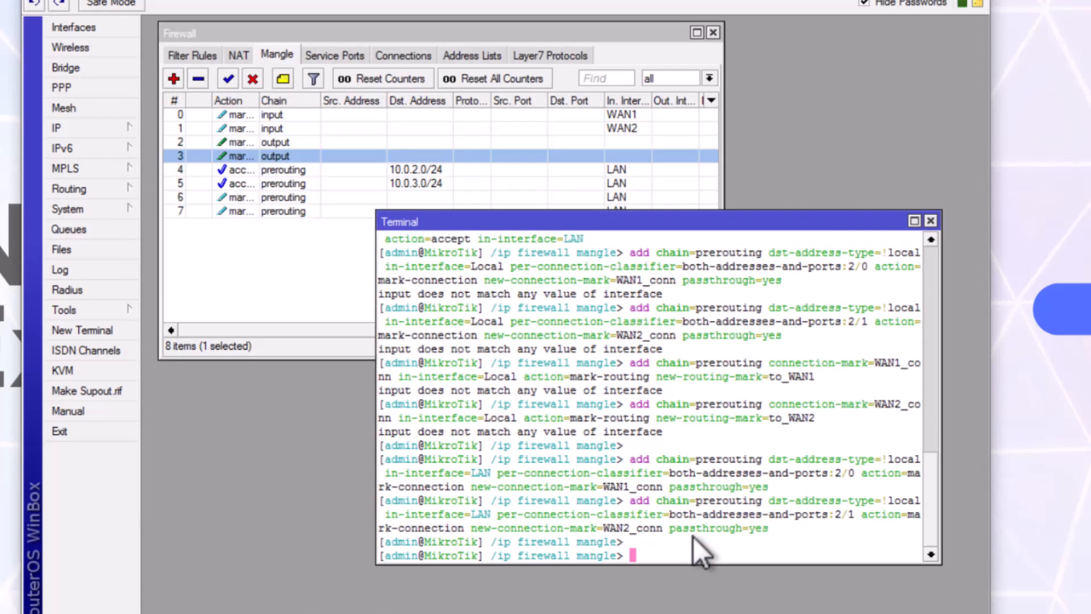
{"action": "left_click_drag", "start_coordinate": [495, 222], "coordinate": [493, 250]}
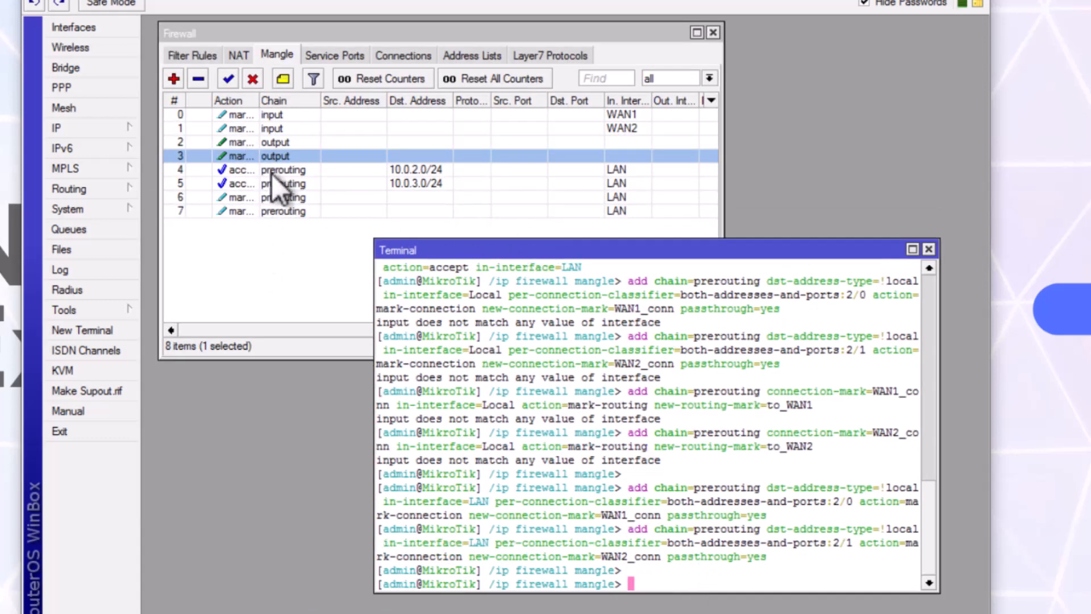
Step: Bring up the Notepad notes and shift them aside to compare their mangle rules with the Mangle list
{"action": "key", "text": "alt+Tab"}
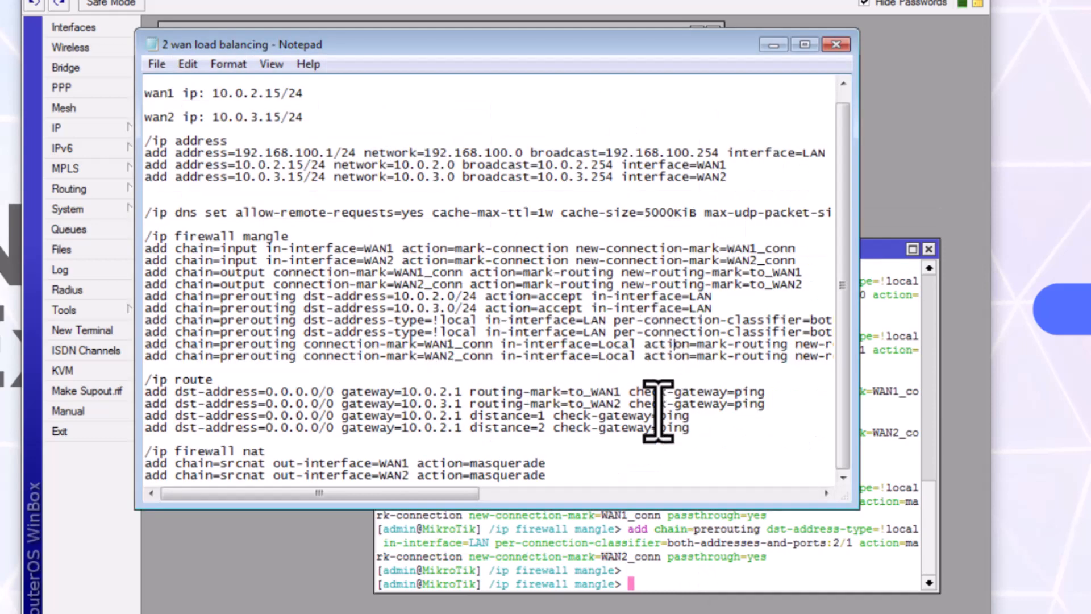
{"action": "left_click_drag", "start_coordinate": [436, 492], "coordinate": [380, 465]}
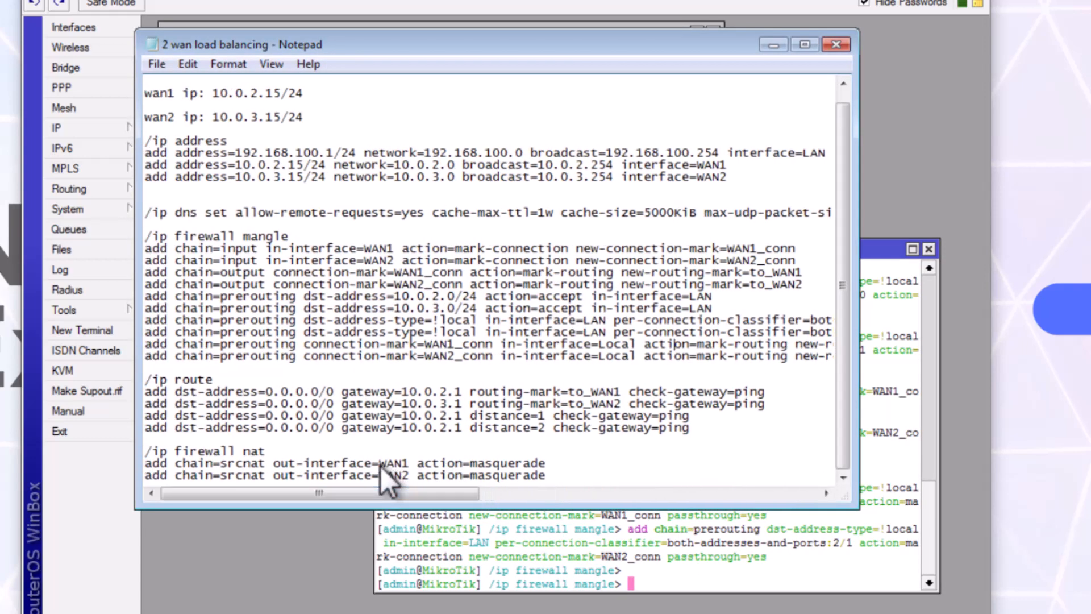
{"action": "left_click_drag", "start_coordinate": [309, 46], "coordinate": [569, 76]}
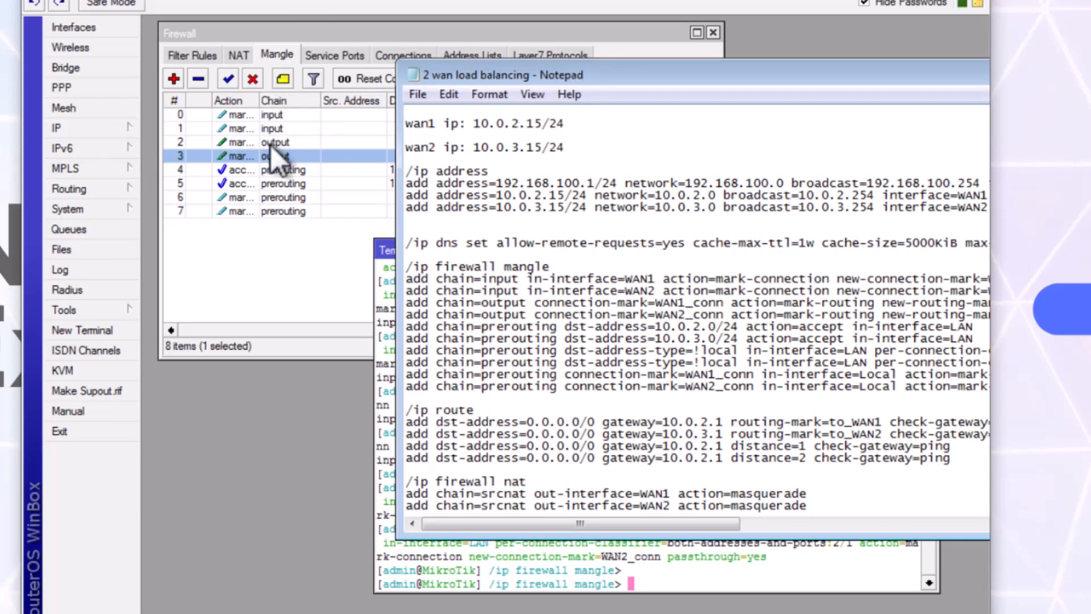
{"action": "left_click_drag", "start_coordinate": [591, 75], "coordinate": [378, 44]}
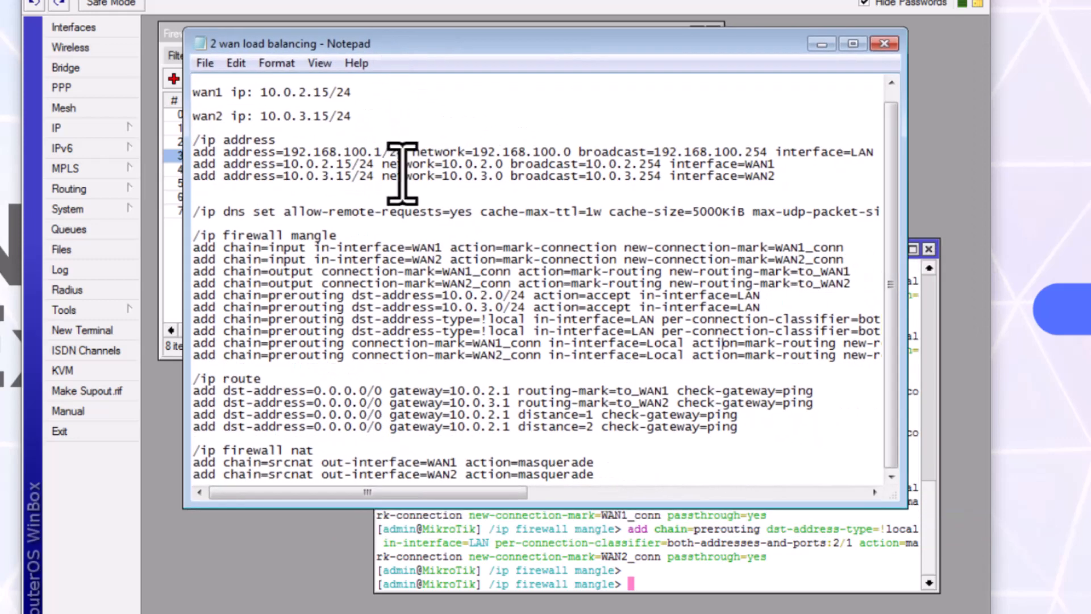
Step: Copy the /ip route line from the Notepad notes, return the WinBox terminal to the root level and run it
{"action": "left_click_drag", "start_coordinate": [191, 380], "coordinate": [263, 380]}
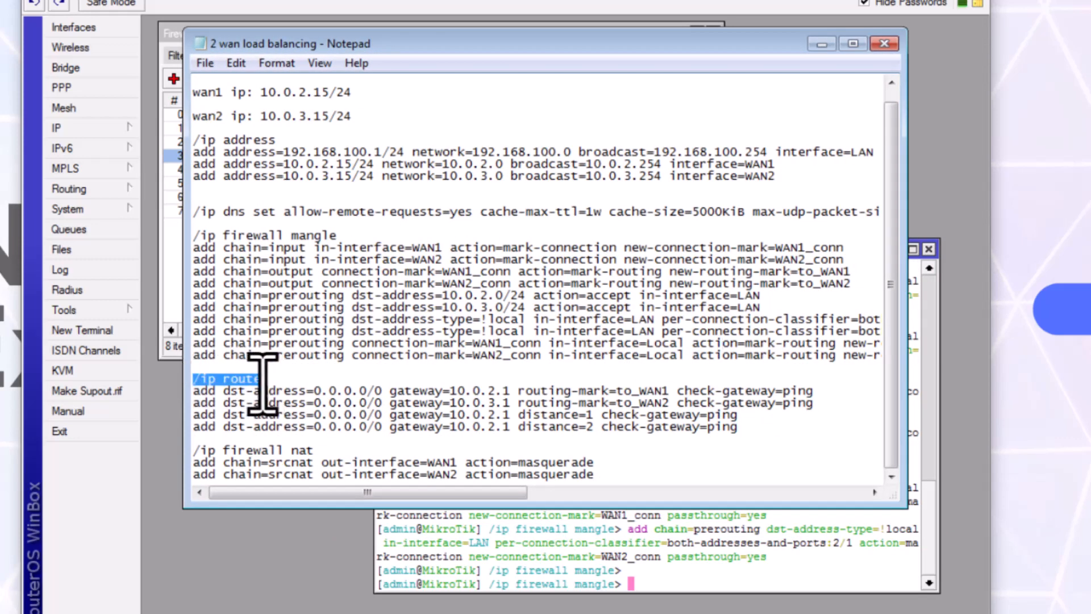
{"action": "right_click", "coordinate": [263, 380]}
{"action": "left_click", "coordinate": [307, 440]}
{"action": "left_click", "coordinate": [636, 579]}
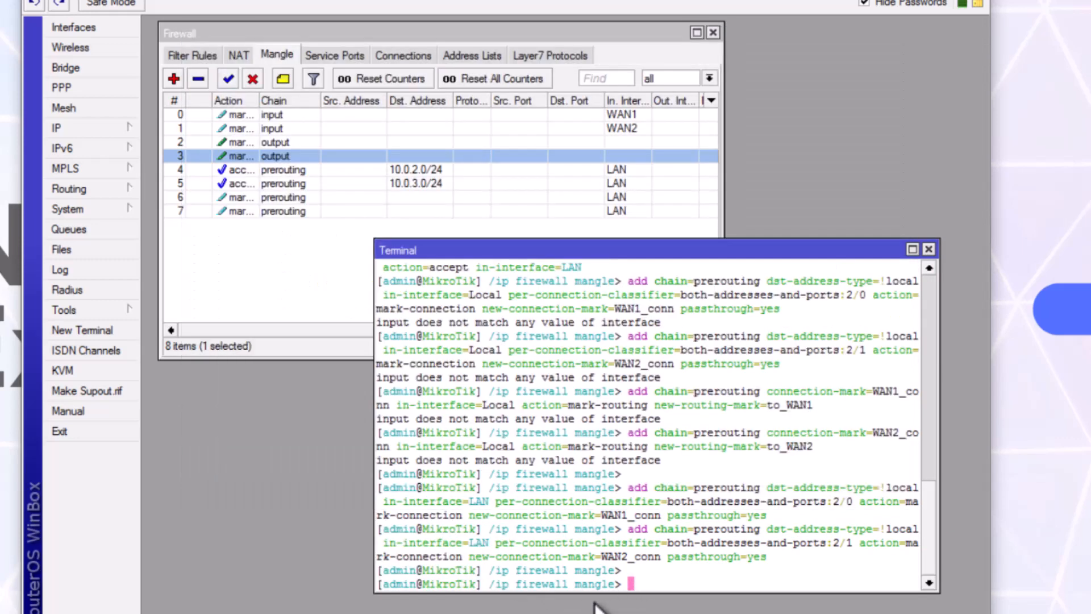
{"action": "type", "text": ".."}
{"action": "key", "text": "Return"}
{"action": "type", "text": ".."}
{"action": "key", "text": "Return"}
{"action": "right_click", "coordinate": [543, 577]}
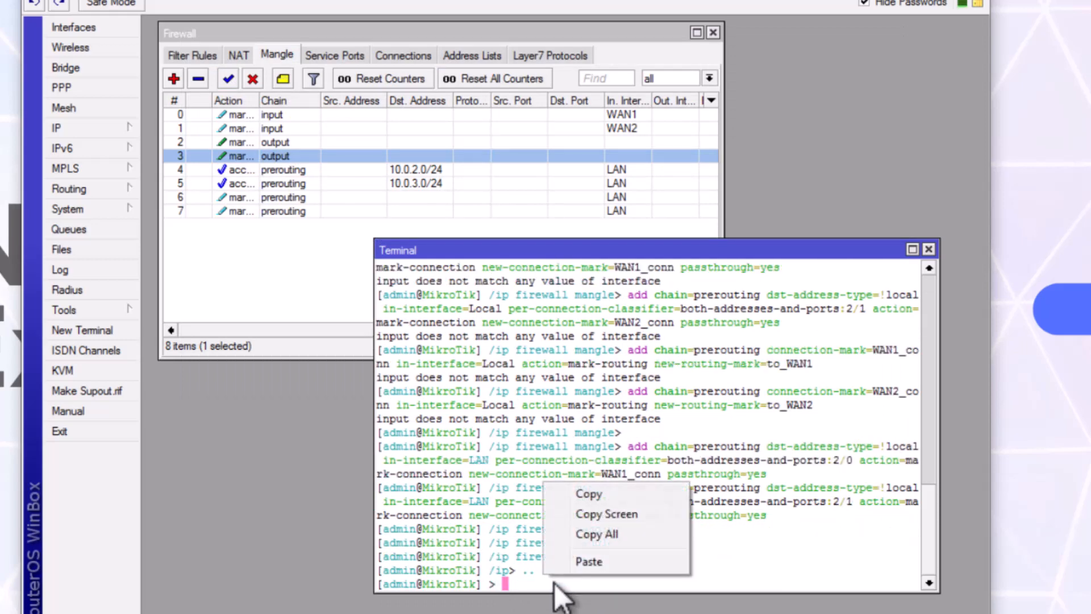
{"action": "left_click", "coordinate": [586, 562]}
{"action": "key", "text": "Return"}
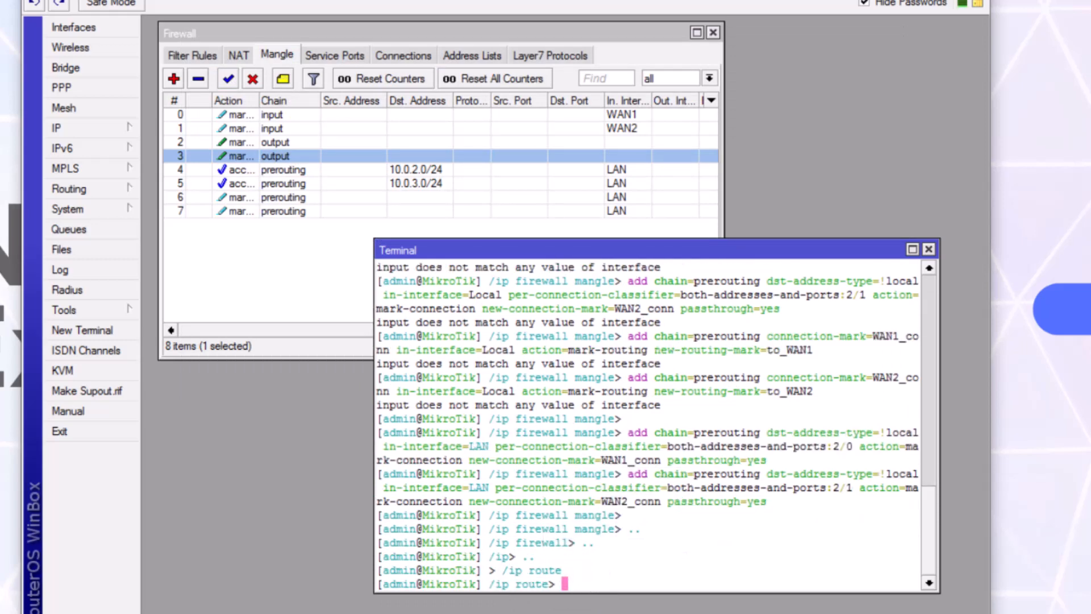
Step: Copy the four default route lines for gateways 10.0.2.1 and 10.0.3.1 from the Notepad notes
{"action": "key", "text": "alt+Tab"}
{"action": "left_click_drag", "start_coordinate": [193, 391], "coordinate": [737, 428]}
{"action": "right_click", "coordinate": [730, 428]}
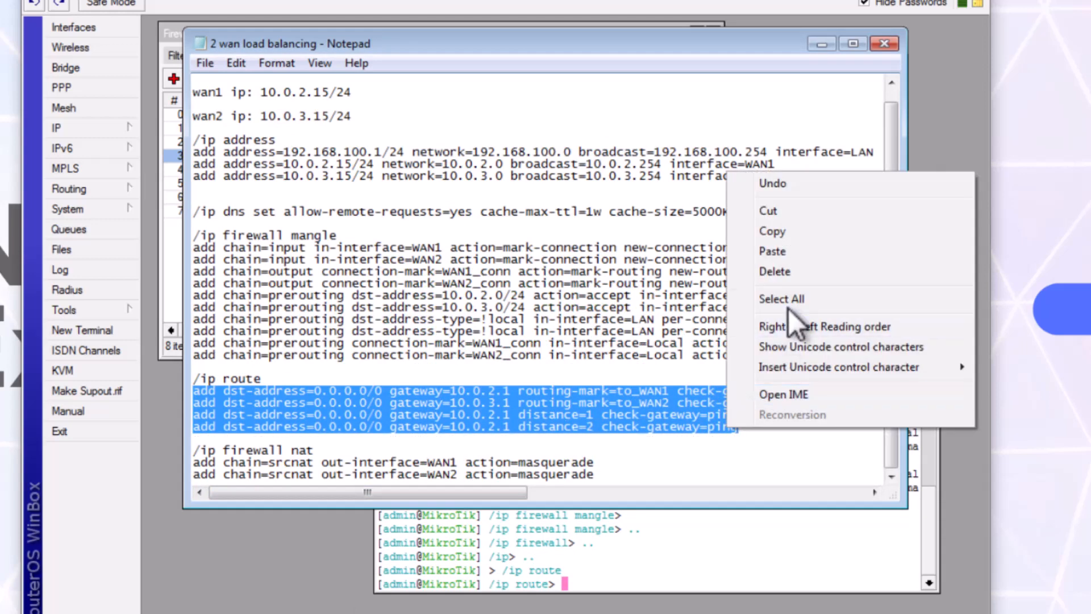
{"action": "left_click", "coordinate": [799, 236]}
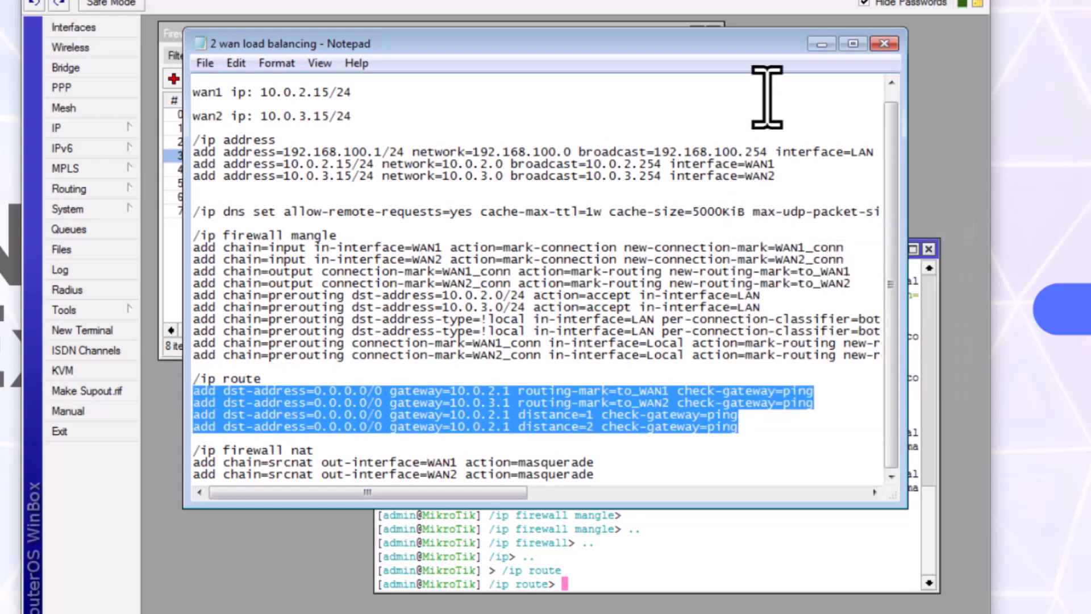
Step: Show WinBox's IP Route List and move it over the firewall window, clear of the terminal prompt
{"action": "left_click", "coordinate": [822, 44]}
{"action": "left_click", "coordinate": [103, 129]}
{"action": "left_click", "coordinate": [168, 392]}
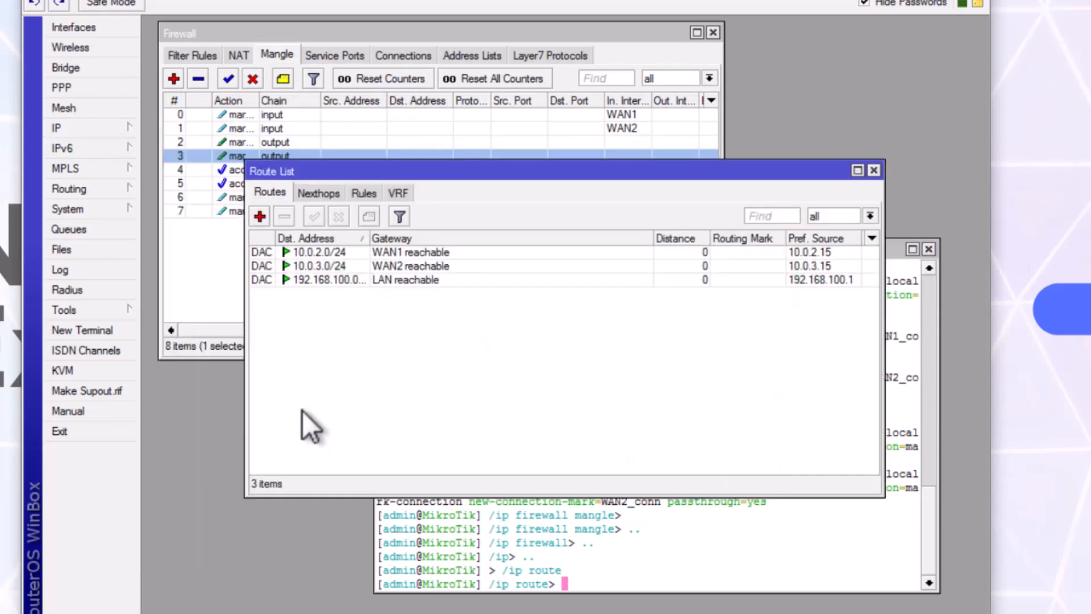
{"action": "left_click_drag", "start_coordinate": [441, 176], "coordinate": [351, 44]}
Step: Run the four copied route lines in the terminal at the /ip route level
{"action": "left_click", "coordinate": [810, 288]}
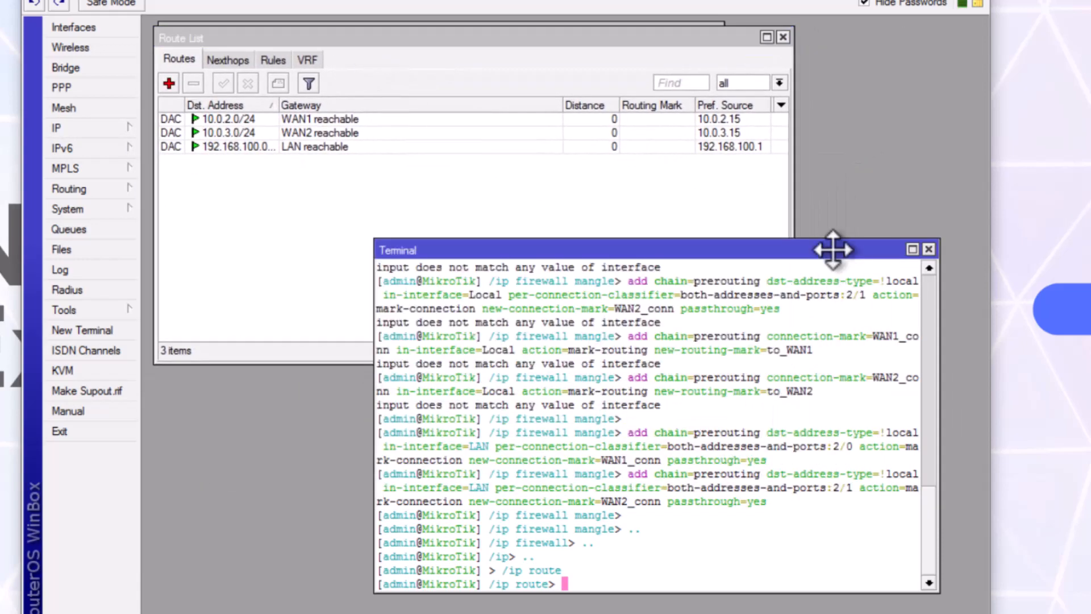
{"action": "right_click", "coordinate": [594, 571]}
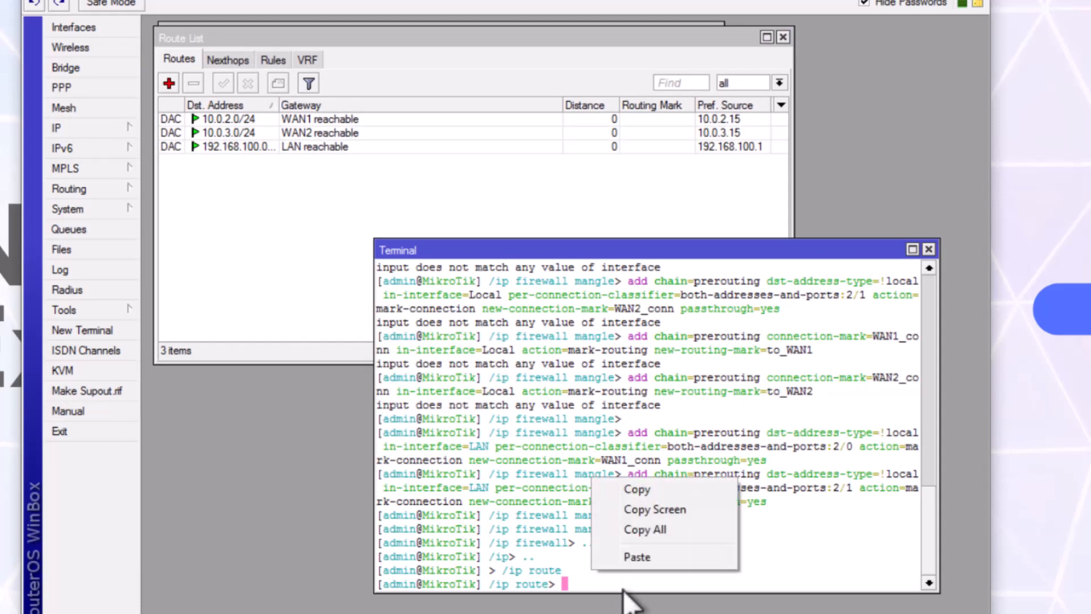
{"action": "left_click", "coordinate": [637, 556]}
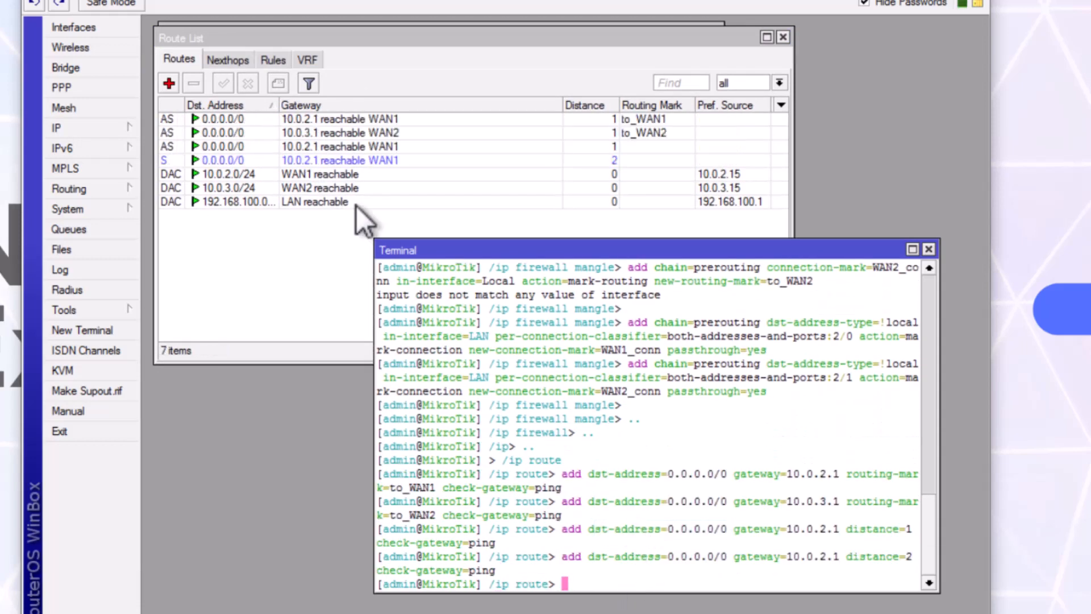
Step: Copy the /ip firewall nat line from the Notepad notes and run it at the root level of the WinBox terminal
{"action": "key", "text": "alt+Tab"}
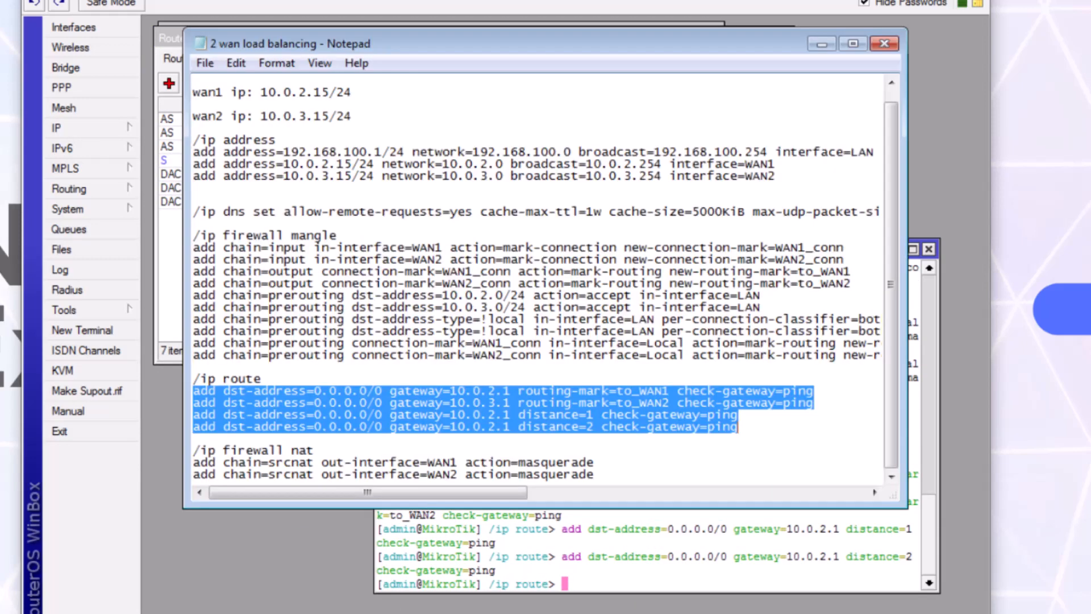
{"action": "left_click_drag", "start_coordinate": [194, 450], "coordinate": [314, 450]}
{"action": "right_click", "coordinate": [307, 452]}
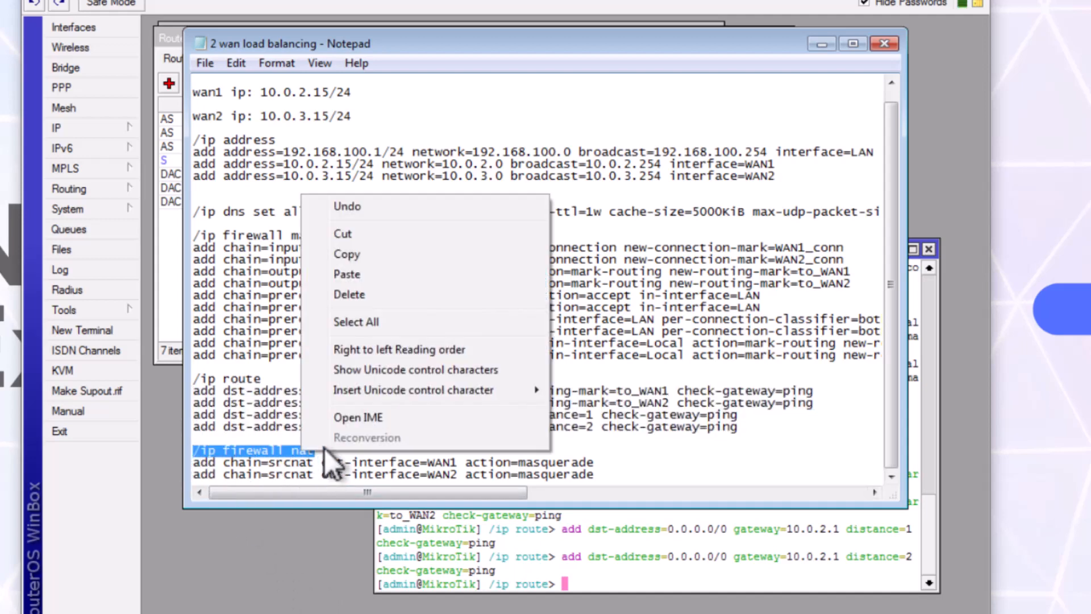
{"action": "left_click", "coordinate": [352, 254]}
{"action": "left_click", "coordinate": [821, 44]}
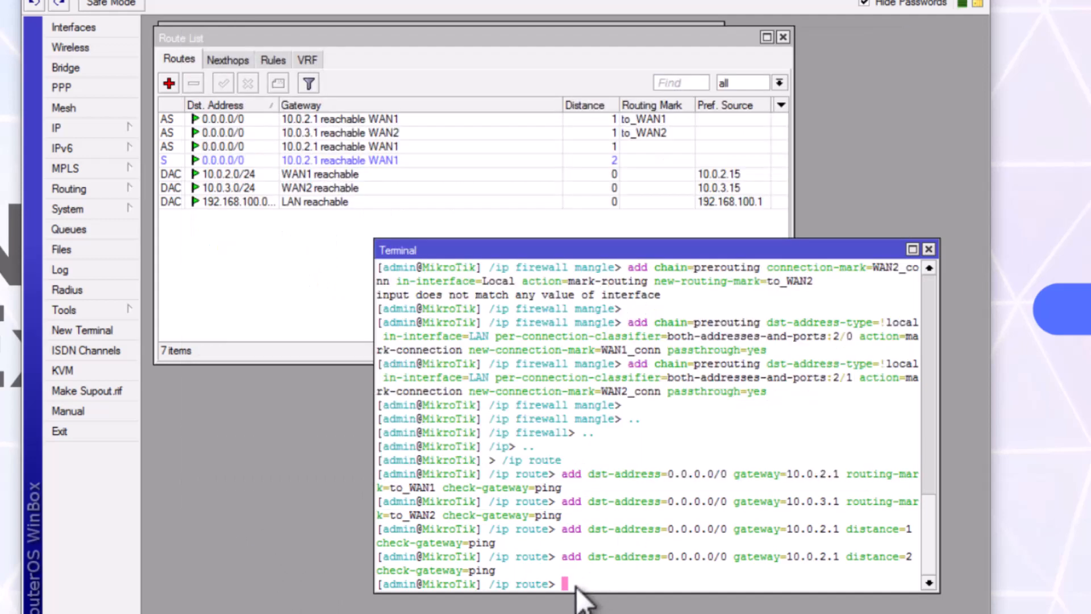
{"action": "key", "text": "Return"}
{"action": "type", "text": ".."}
{"action": "key", "text": "Return"}
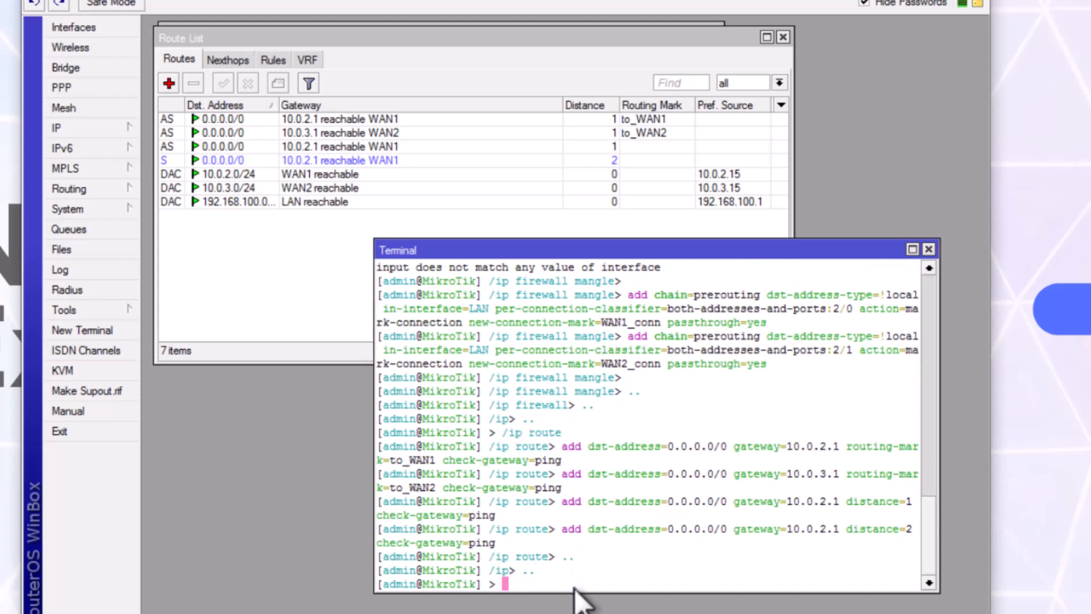
{"action": "right_click", "coordinate": [575, 587]}
{"action": "left_click", "coordinate": [616, 567]}
{"action": "key", "text": "Return"}
Step: Copy the two srcnat masquerade lines for WAN1 and WAN2 from the Notepad notes and return to WinBox
{"action": "left_click", "coordinate": [360, 613]}
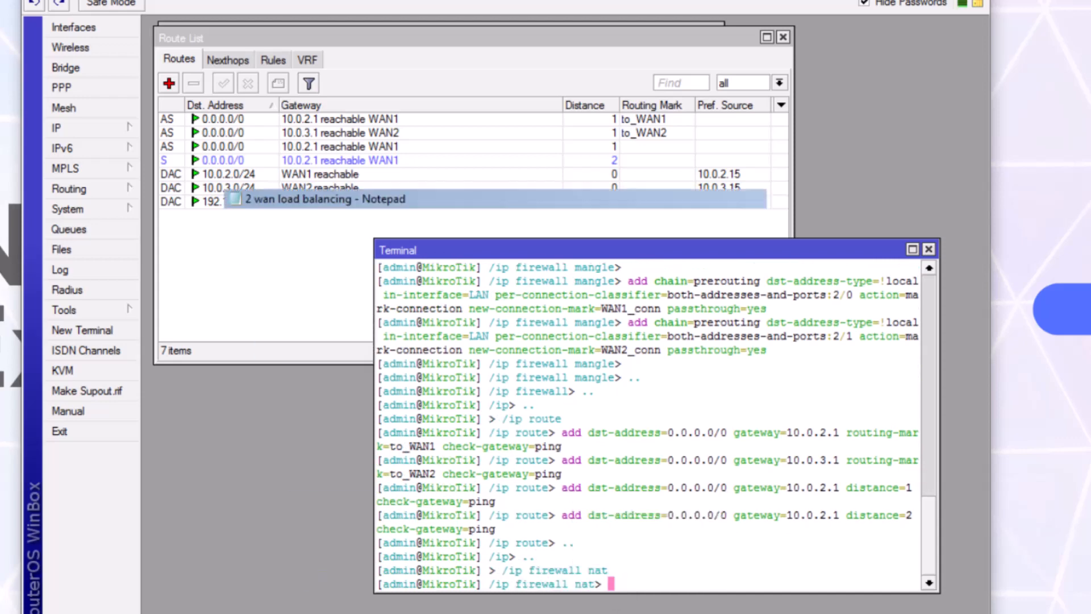
{"action": "left_click_drag", "start_coordinate": [594, 475], "coordinate": [192, 462]}
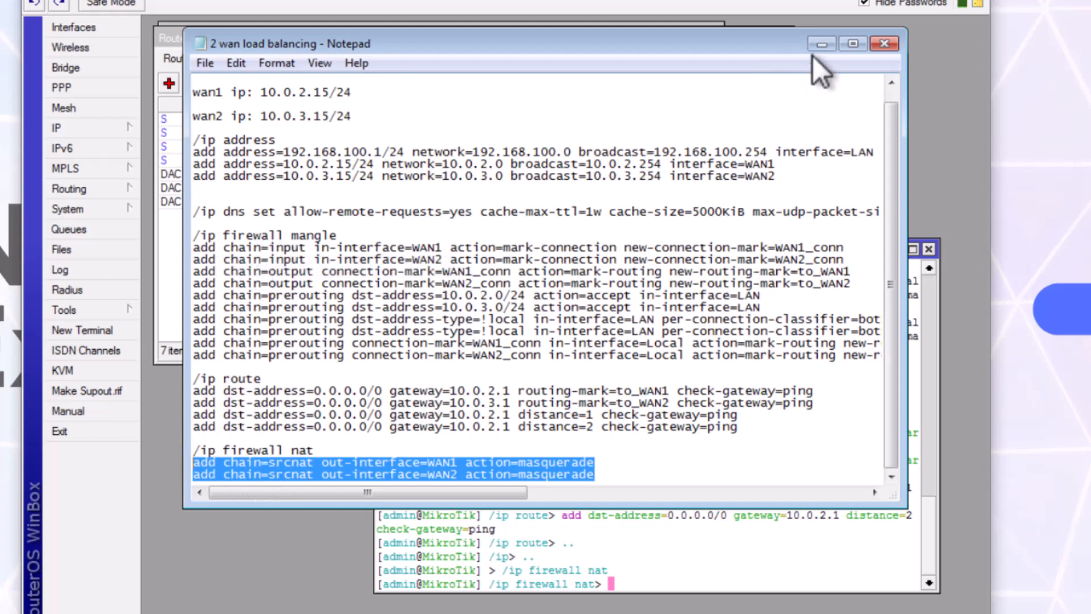
{"action": "left_click", "coordinate": [822, 43]}
Step: Show the firewall's NAT rule list while keeping the terminal prompt in view
{"action": "right_click", "coordinate": [639, 574]}
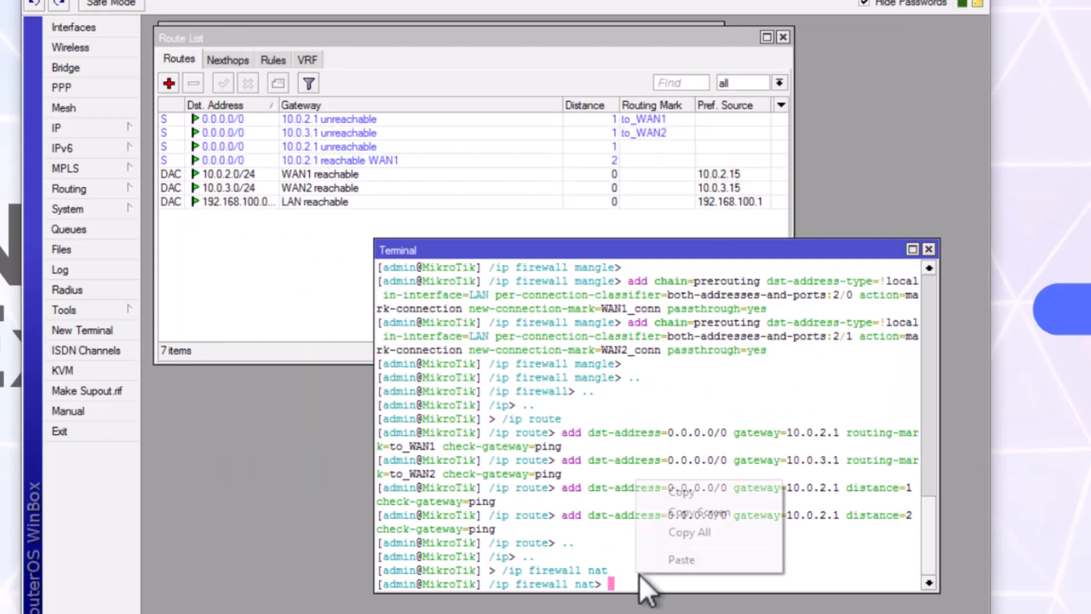
{"action": "left_click", "coordinate": [105, 132]}
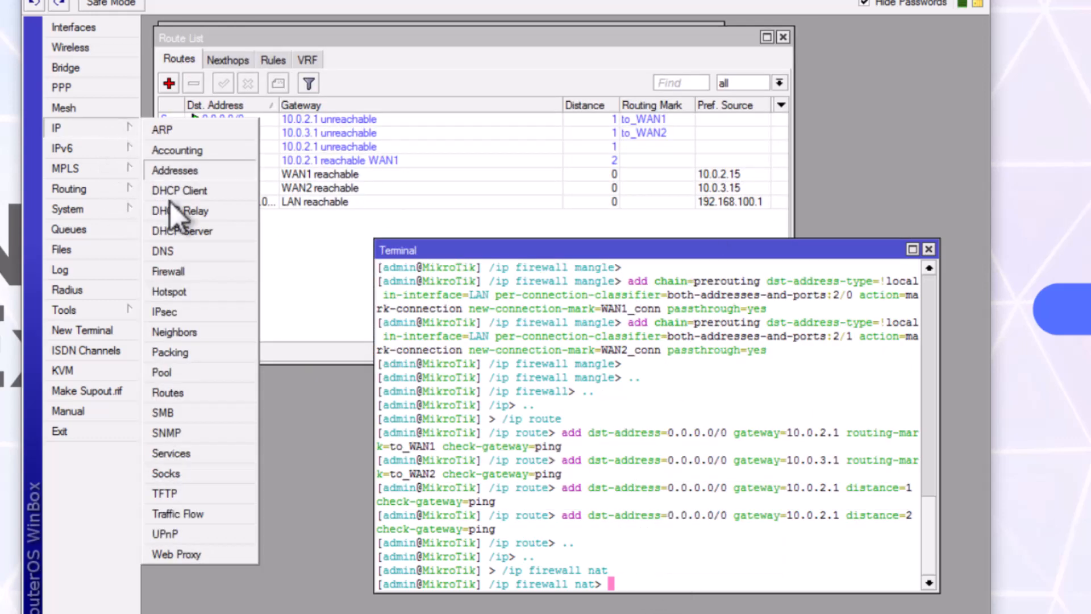
{"action": "left_click", "coordinate": [182, 267]}
{"action": "left_click", "coordinate": [238, 54]}
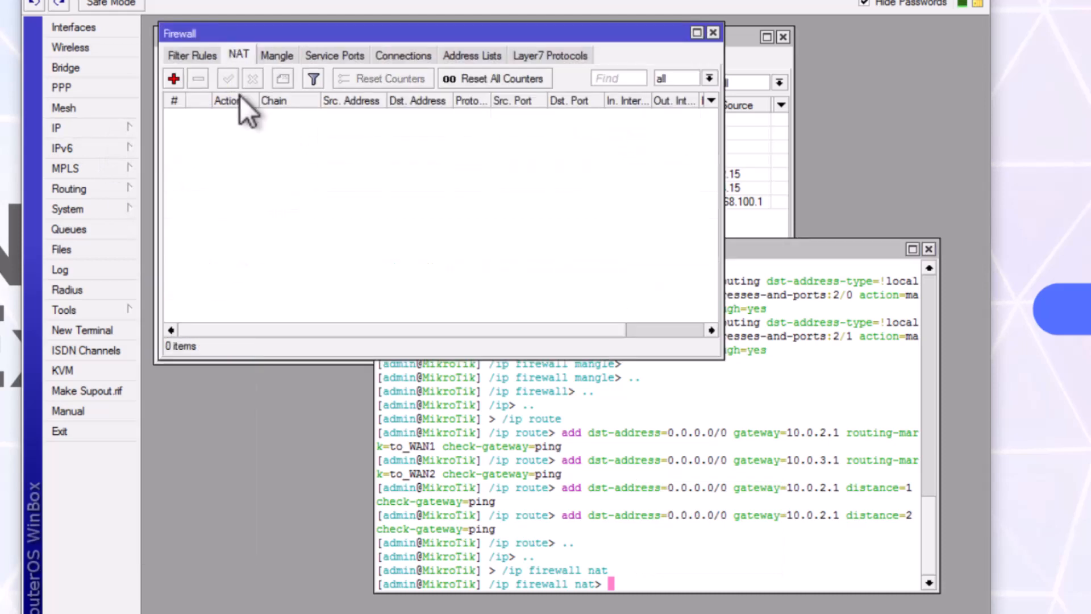
Step: Run the two copied srcnat masquerade lines for out-interfaces WAN1 and WAN2 at the /ip firewall nat level
{"action": "right_click", "coordinate": [646, 578]}
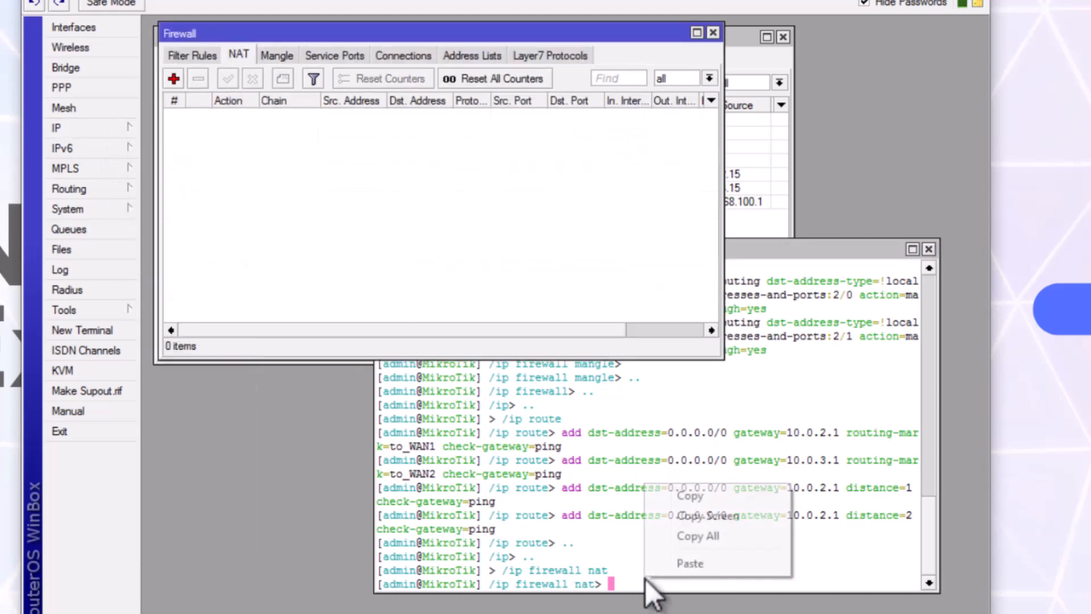
{"action": "left_click", "coordinate": [677, 564]}
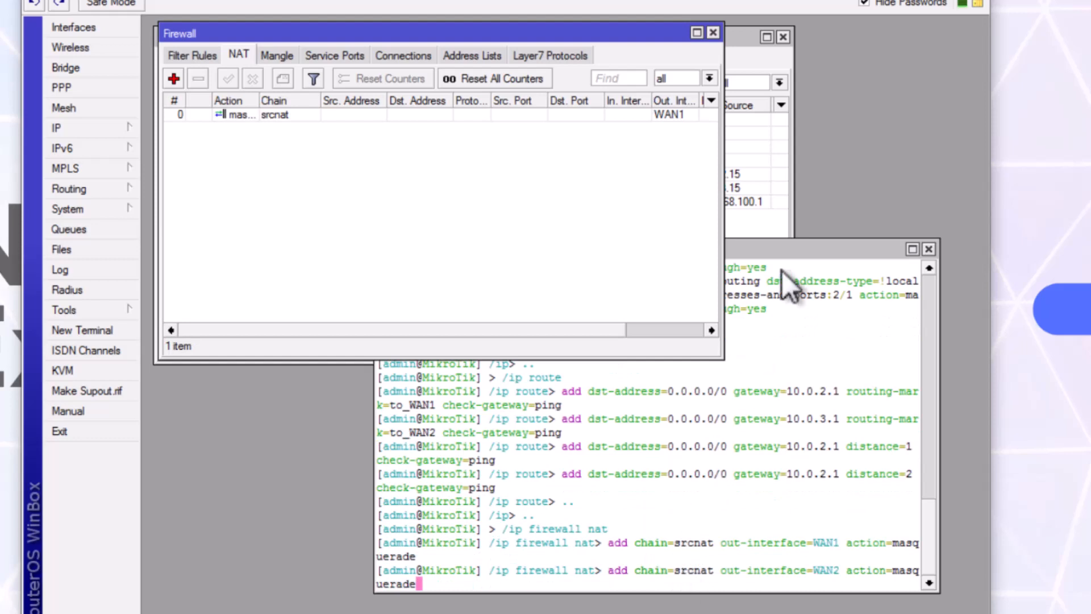
{"action": "left_click", "coordinate": [754, 424]}
{"action": "key", "text": "Return"}
{"action": "left_click", "coordinate": [575, 166]}
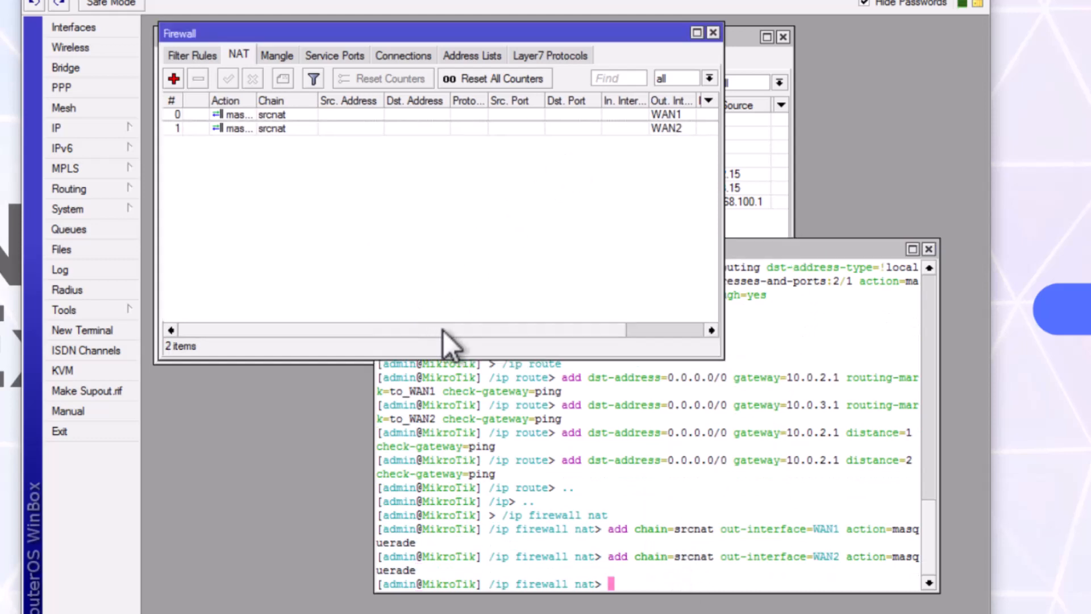
Step: Show the interface list in a smaller window and ping google.com from a new terminal
{"action": "left_click_drag", "start_coordinate": [455, 330], "coordinate": [186, 189]}
{"action": "left_click", "coordinate": [74, 27]}
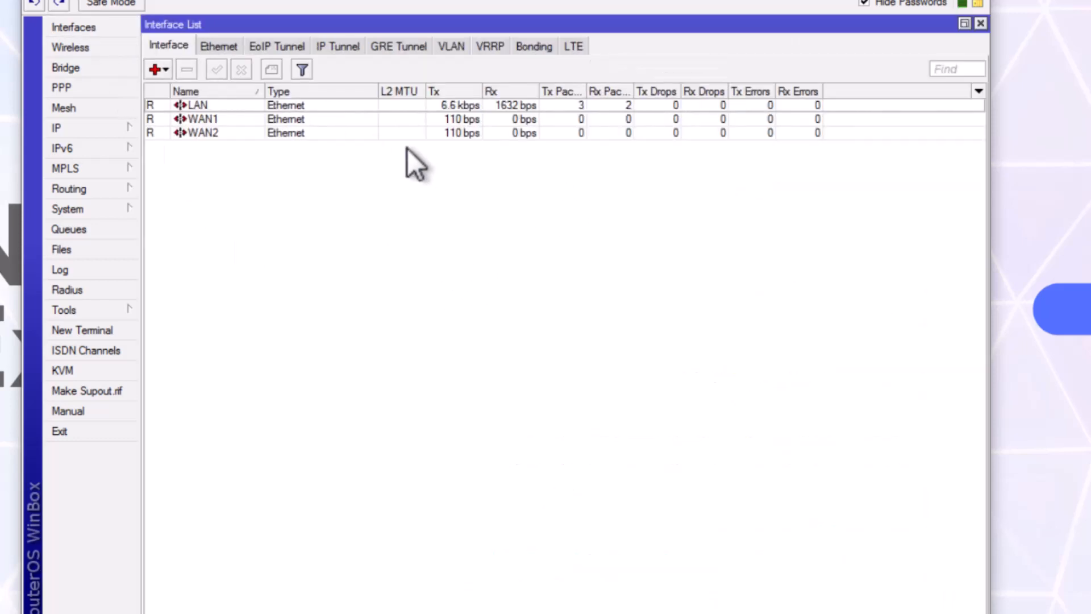
{"action": "double_click", "coordinate": [479, 22]}
{"action": "left_click_drag", "start_coordinate": [490, 66], "coordinate": [348, 108]}
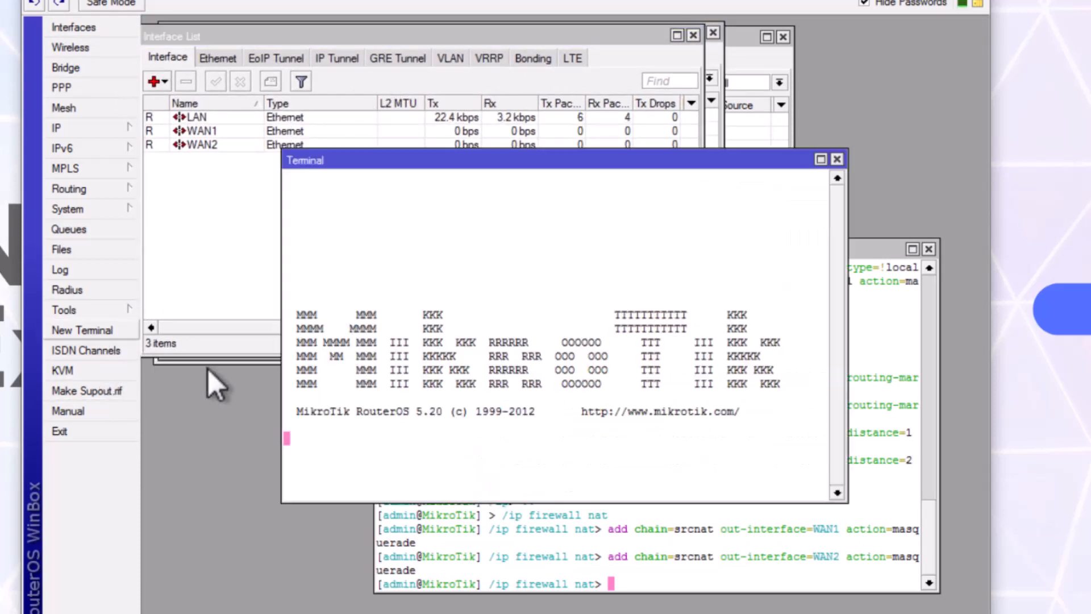
{"action": "type", "text": "ping google.com"}
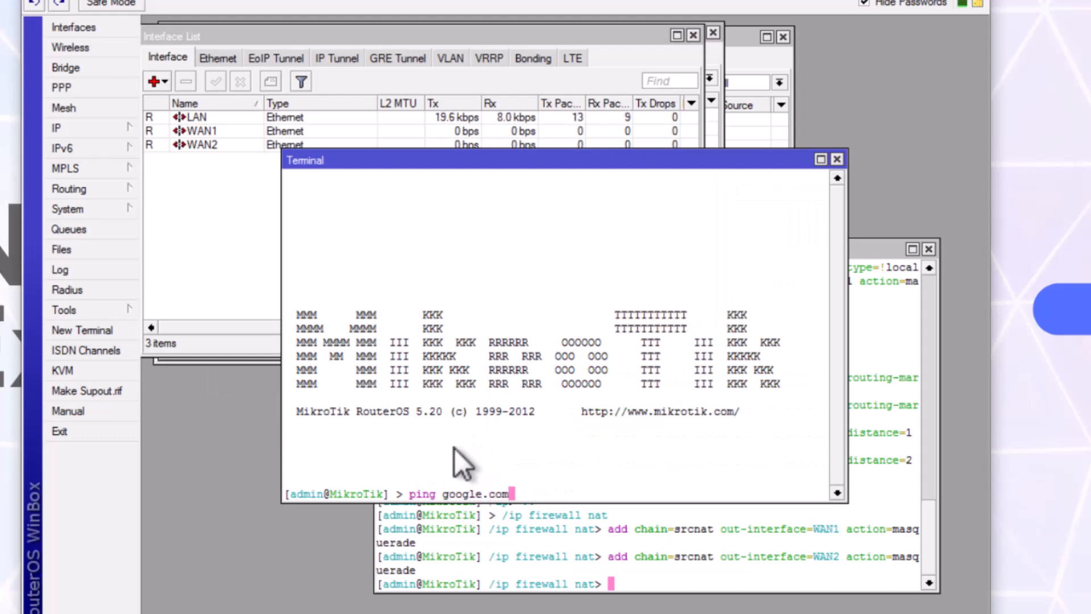
{"action": "key", "text": "Return"}
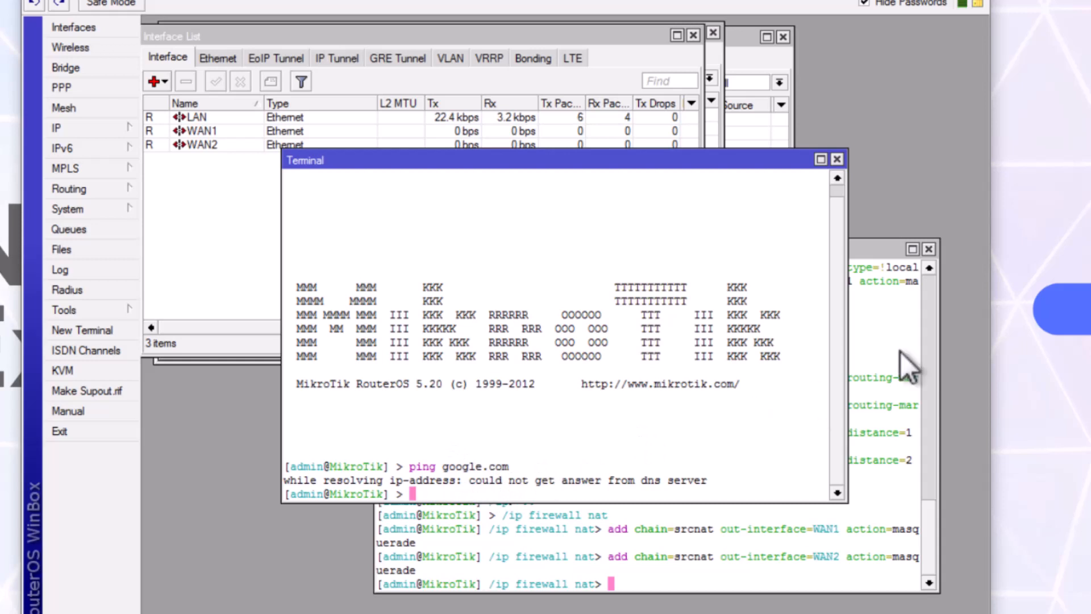
Step: Start the DHCP server setup and choose LAN as the server interface
{"action": "left_click", "coordinate": [100, 128]}
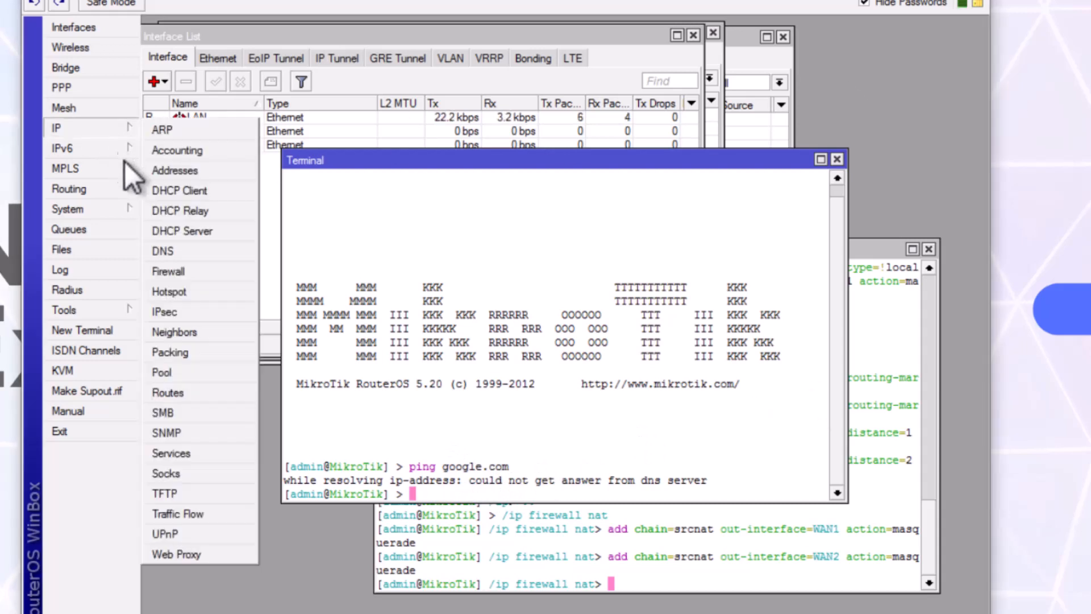
{"action": "left_click", "coordinate": [169, 229]}
{"action": "left_click", "coordinate": [413, 215]}
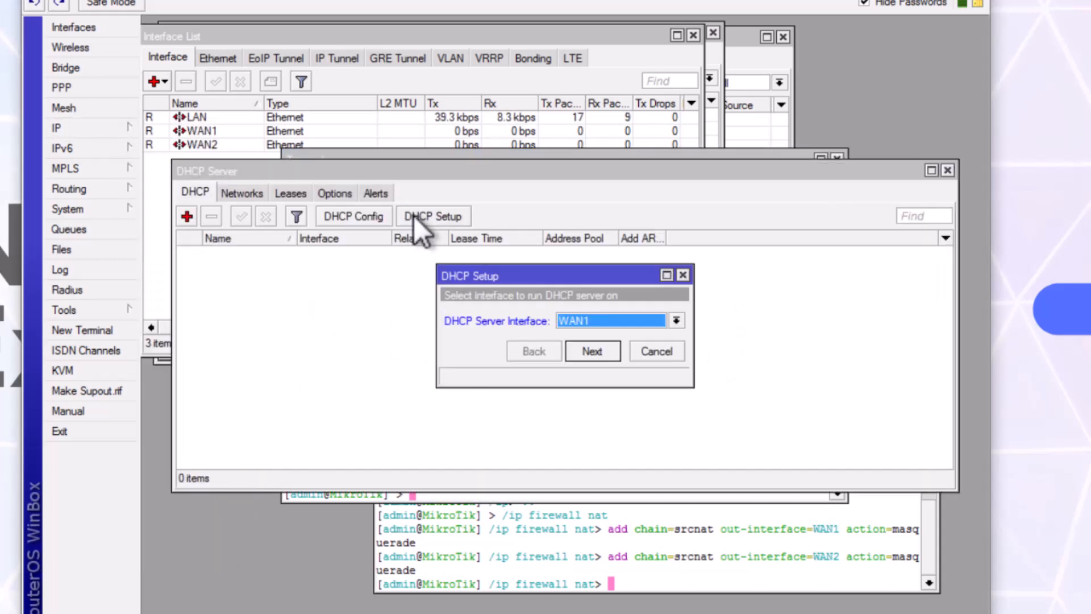
{"action": "left_click", "coordinate": [625, 321]}
{"action": "left_click", "coordinate": [582, 335]}
{"action": "left_click", "coordinate": [595, 349]}
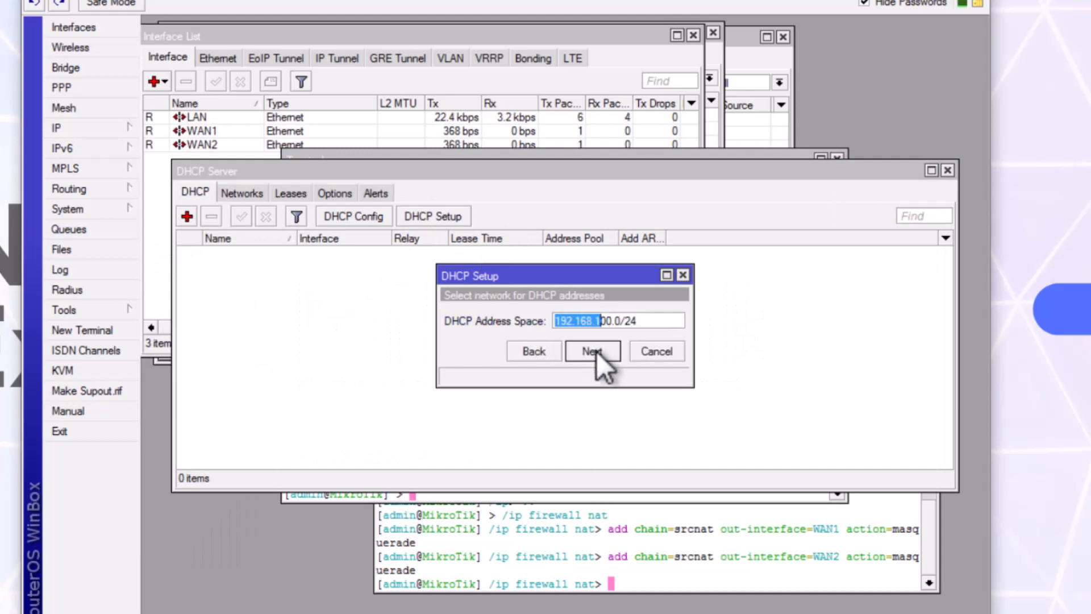
Step: Complete the DHCP setup with address space 192.168.100.0/24, gateway 192.168.100.1 and the prefilled DNS servers including 8.8.8.8 and 8.8.4.4, keeping the default lease time
{"action": "left_click", "coordinate": [596, 350]}
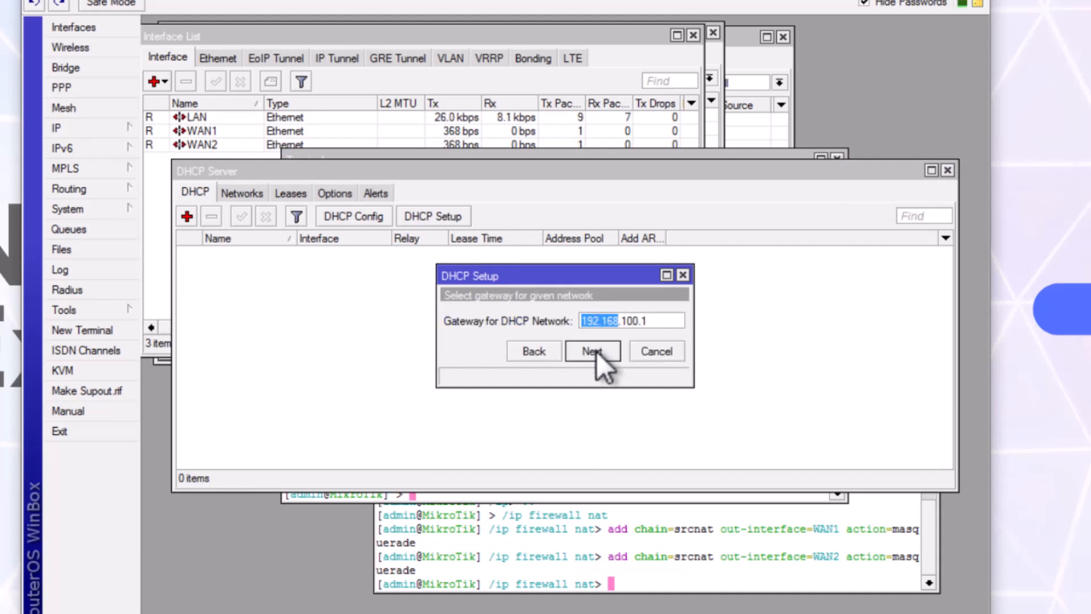
{"action": "left_click", "coordinate": [595, 350]}
{"action": "left_click", "coordinate": [595, 350]}
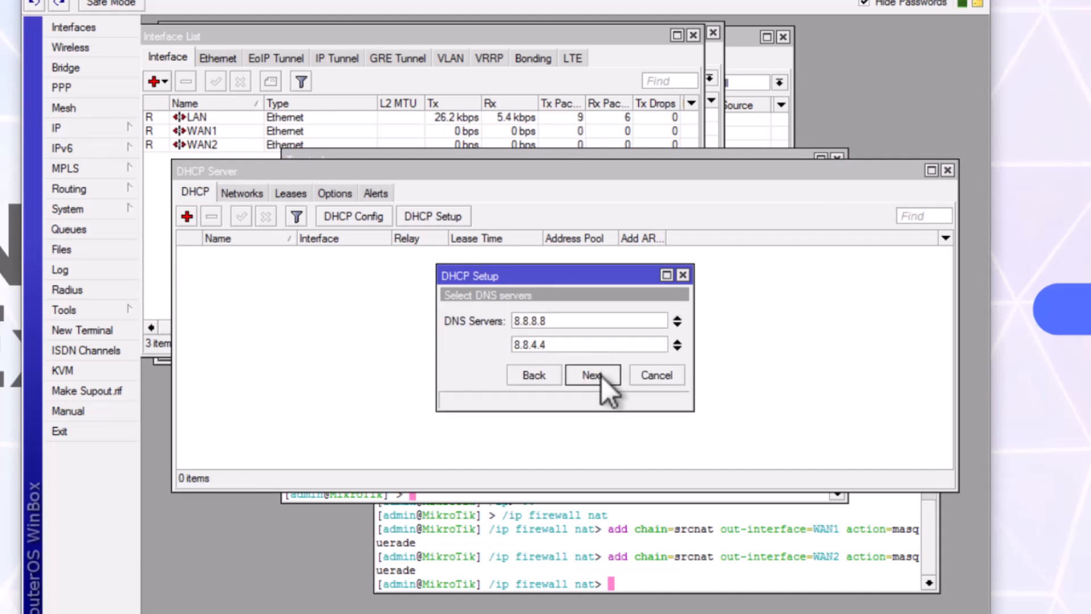
{"action": "left_click", "coordinate": [601, 375]}
{"action": "left_click", "coordinate": [599, 373]}
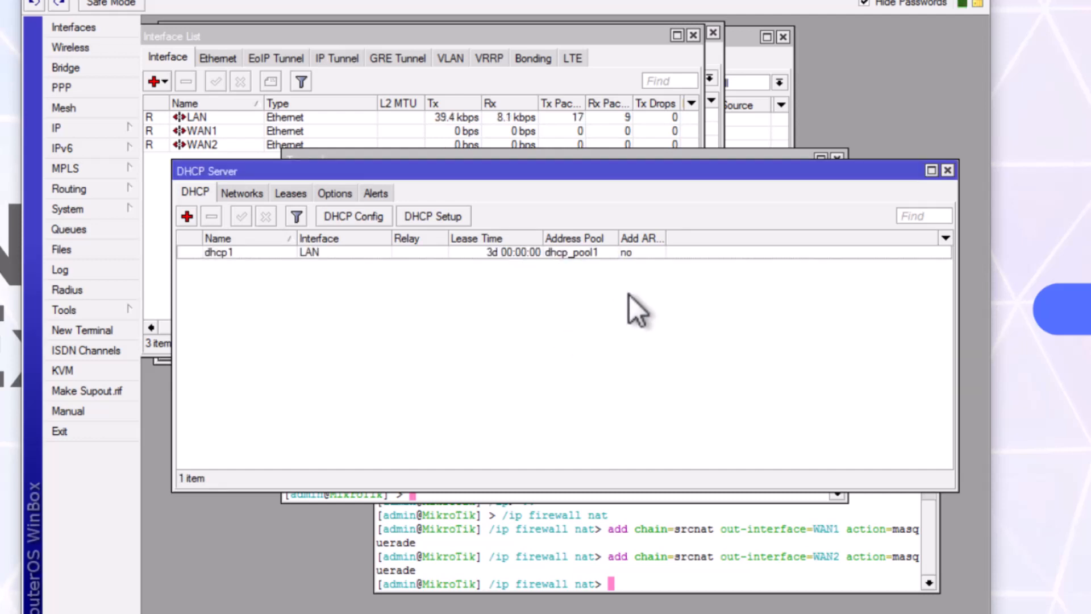
{"action": "left_click", "coordinate": [947, 170]}
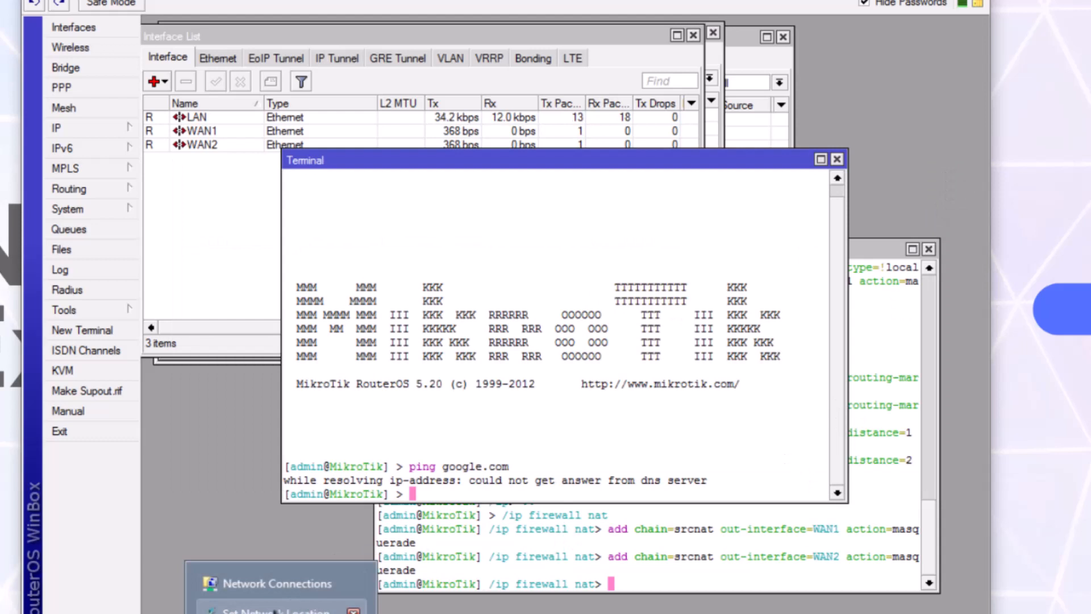
Step: Check the Local Area Connection's address, gateway and DNS details in Windows Network Connections, closing the dialogs and minimizing the window after
{"action": "left_click", "coordinate": [277, 584]}
{"action": "right_click", "coordinate": [356, 246]}
{"action": "left_click", "coordinate": [406, 319]}
{"action": "right_click", "coordinate": [276, 168]}
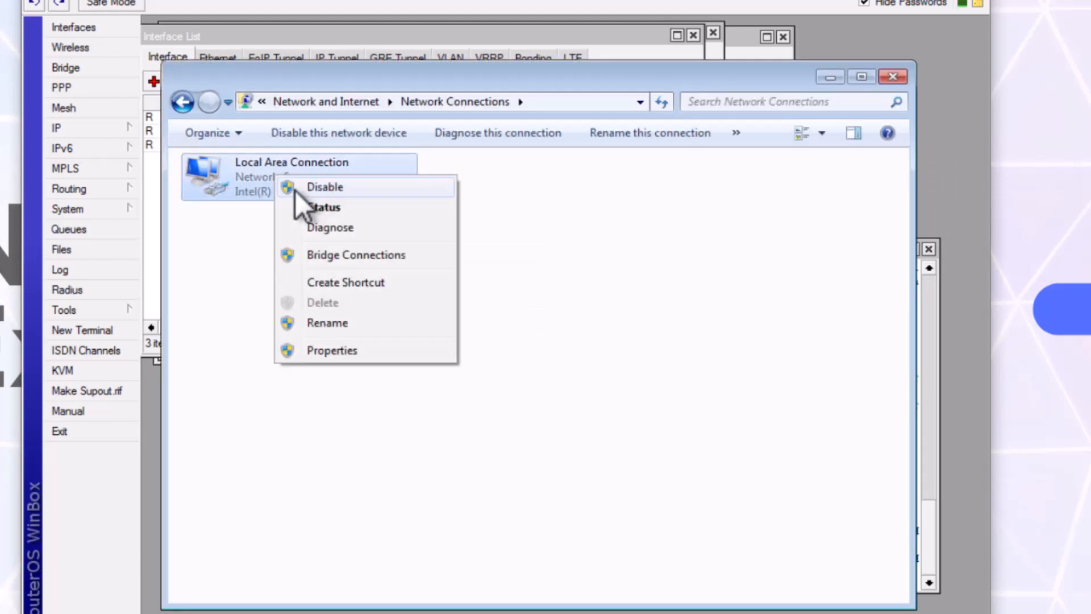
{"action": "left_click", "coordinate": [310, 203]}
{"action": "left_click", "coordinate": [402, 301]}
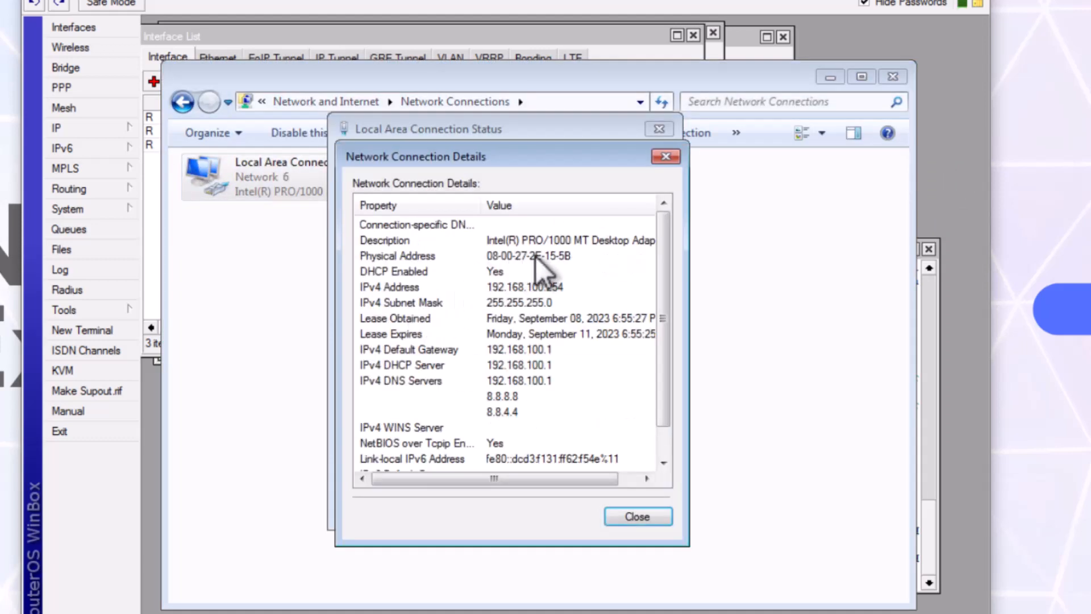
{"action": "left_click", "coordinate": [666, 156]}
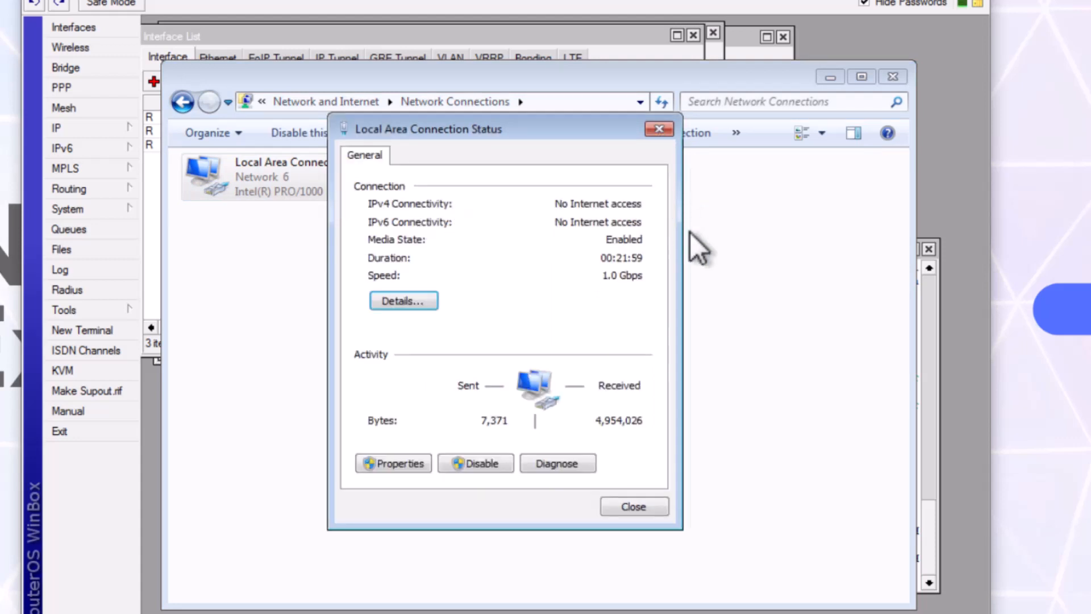
{"action": "left_click", "coordinate": [659, 129]}
{"action": "left_click", "coordinate": [830, 76]}
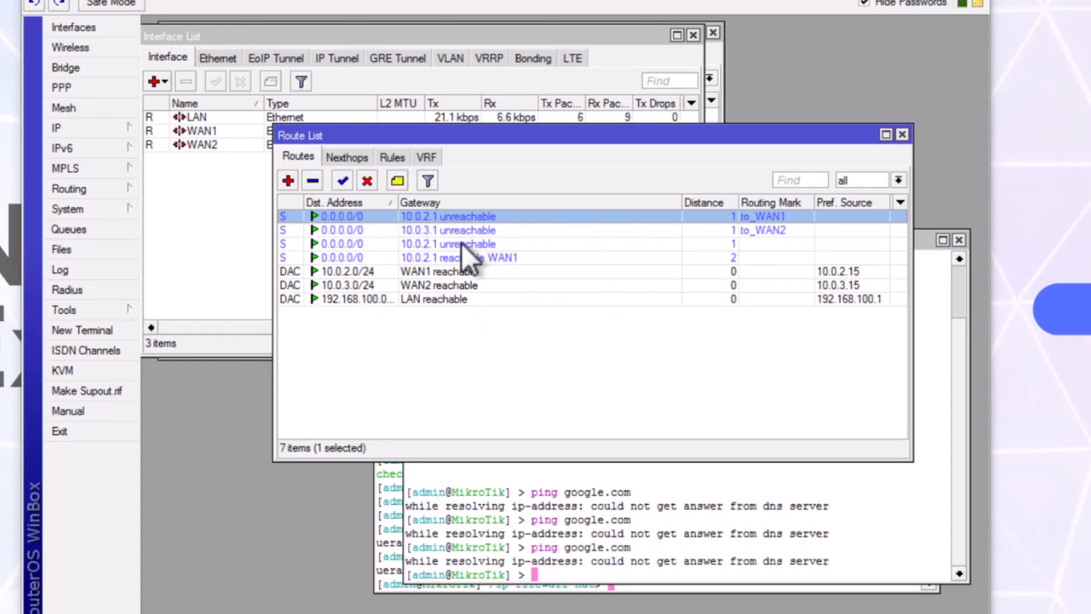
Step: Set the gateway of the default route marked to_WAN1 to the WAN1 interface
{"action": "double_click", "coordinate": [480, 215]}
{"action": "left_click", "coordinate": [493, 326]}
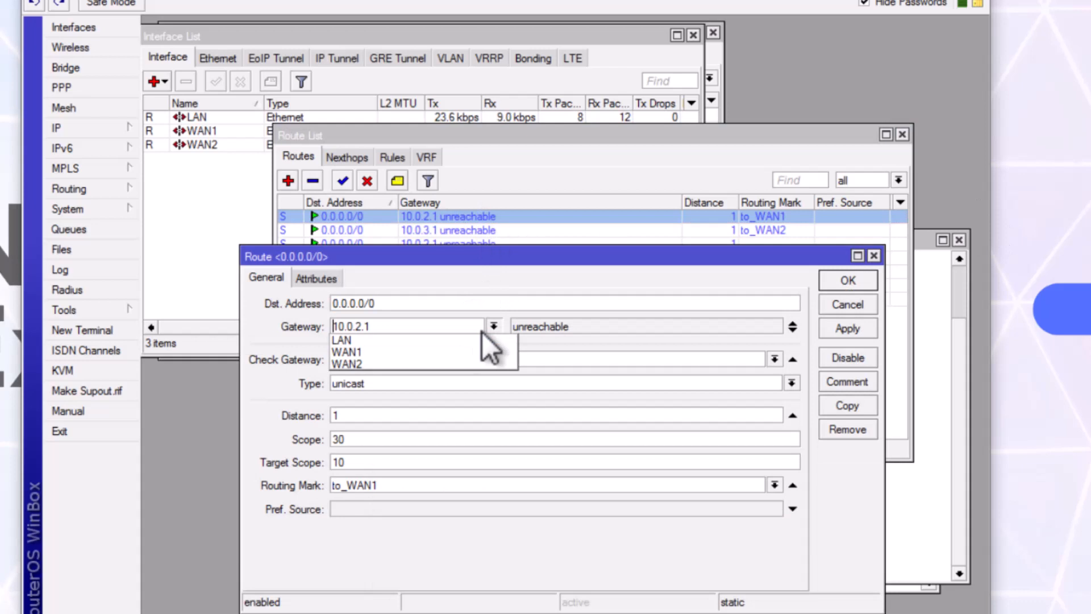
{"action": "left_click", "coordinate": [373, 351]}
{"action": "left_click", "coordinate": [823, 281]}
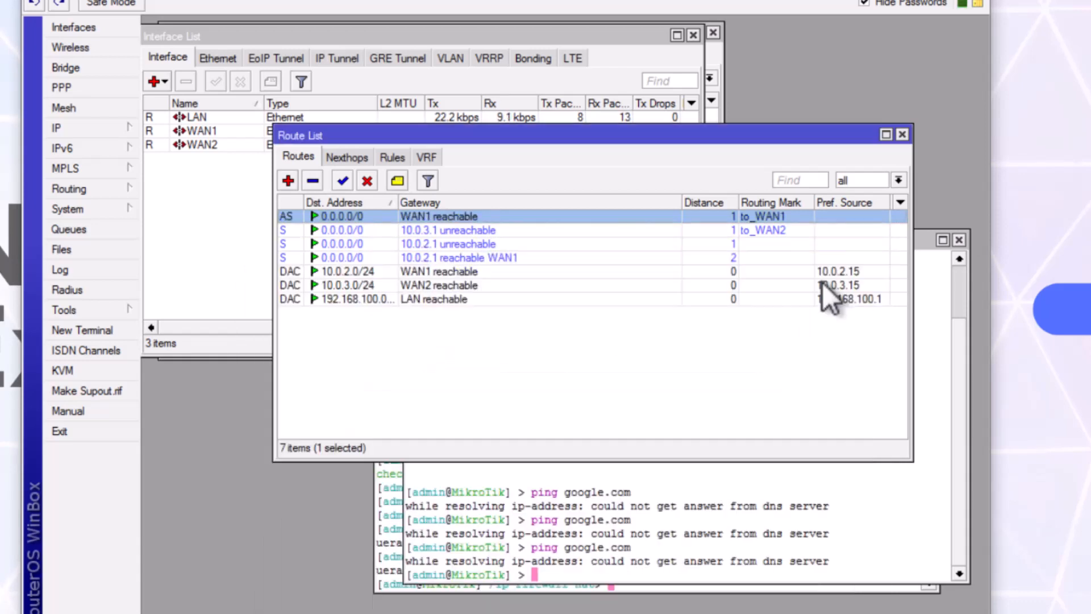
Step: Set the gateway of the default route marked to_WAN2 to the WAN2 interface
{"action": "double_click", "coordinate": [490, 231]}
{"action": "left_click", "coordinate": [492, 328]}
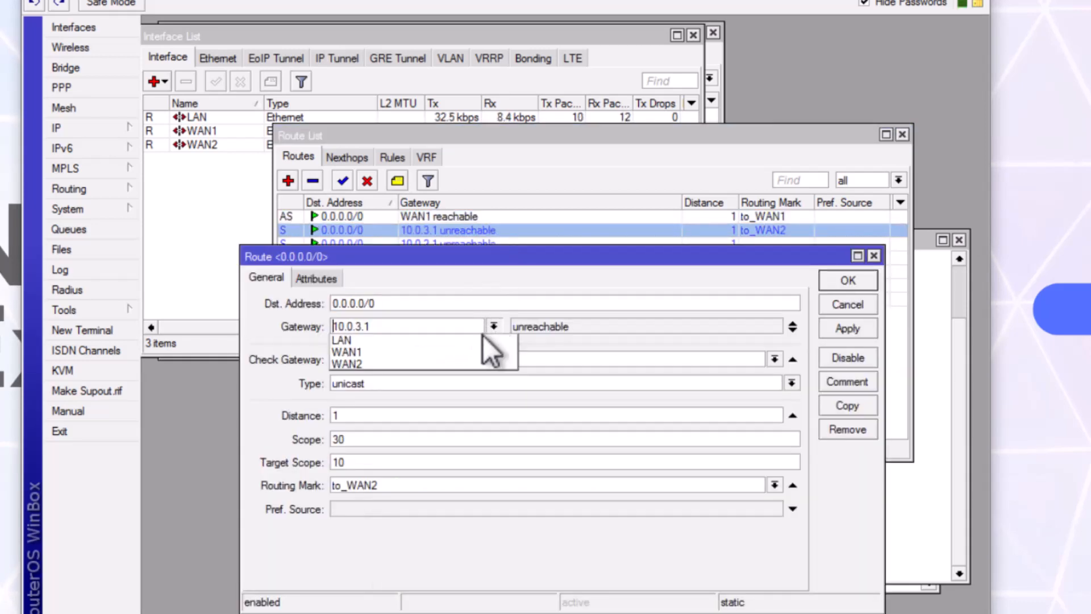
{"action": "key", "text": "Down"}
{"action": "key", "text": "Down"}
{"action": "key", "text": "Return"}
{"action": "key", "text": "Return"}
Step: Set the gateway of the unmarked default route with distance 1 to the WAN1 interface
{"action": "double_click", "coordinate": [468, 244]}
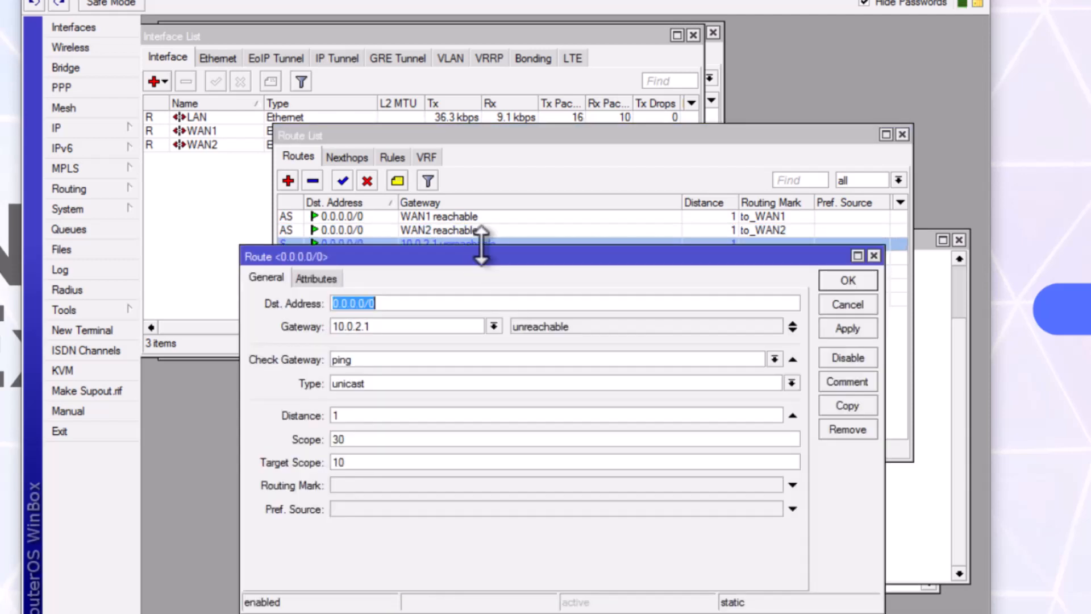
{"action": "left_click", "coordinate": [493, 327]}
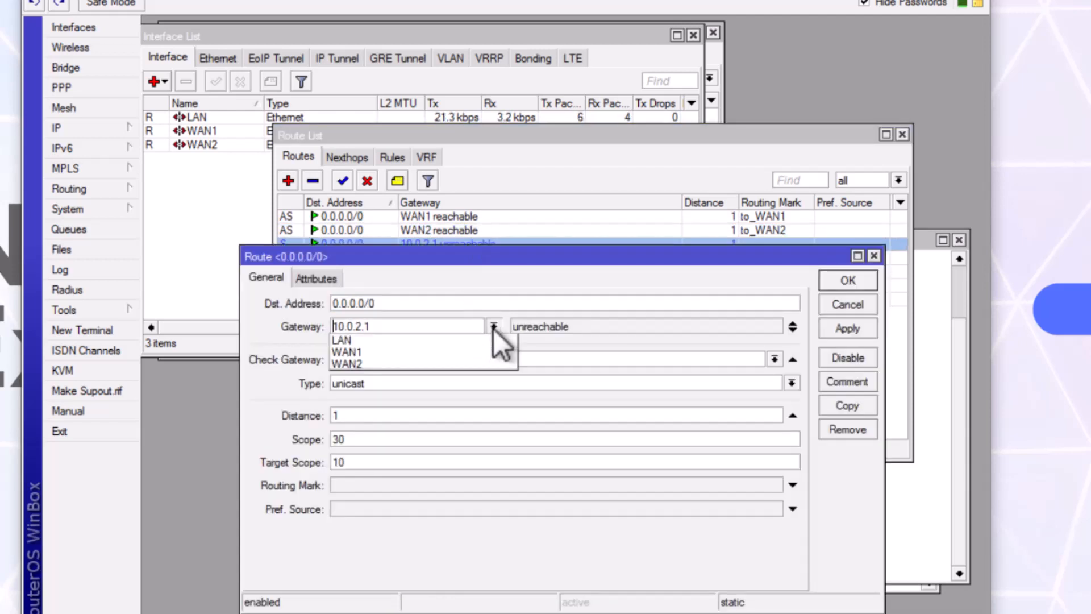
{"action": "left_click", "coordinate": [459, 351]}
{"action": "left_click", "coordinate": [847, 280]}
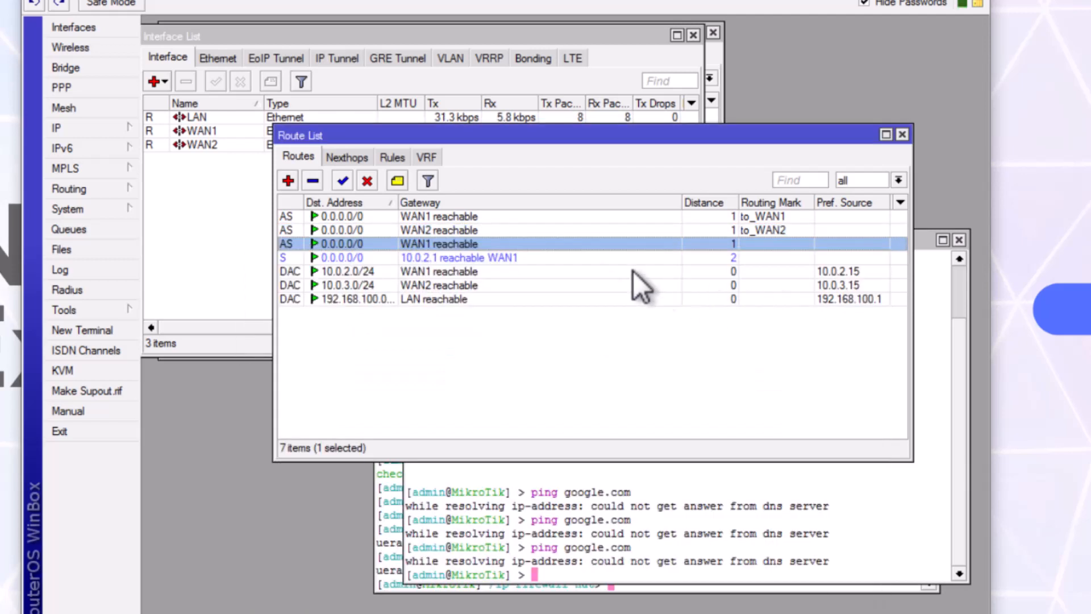
Step: Set the gateway of the unmarked default route with distance 2 to the WAN2 interface
{"action": "double_click", "coordinate": [463, 261]}
{"action": "left_click", "coordinate": [494, 327]}
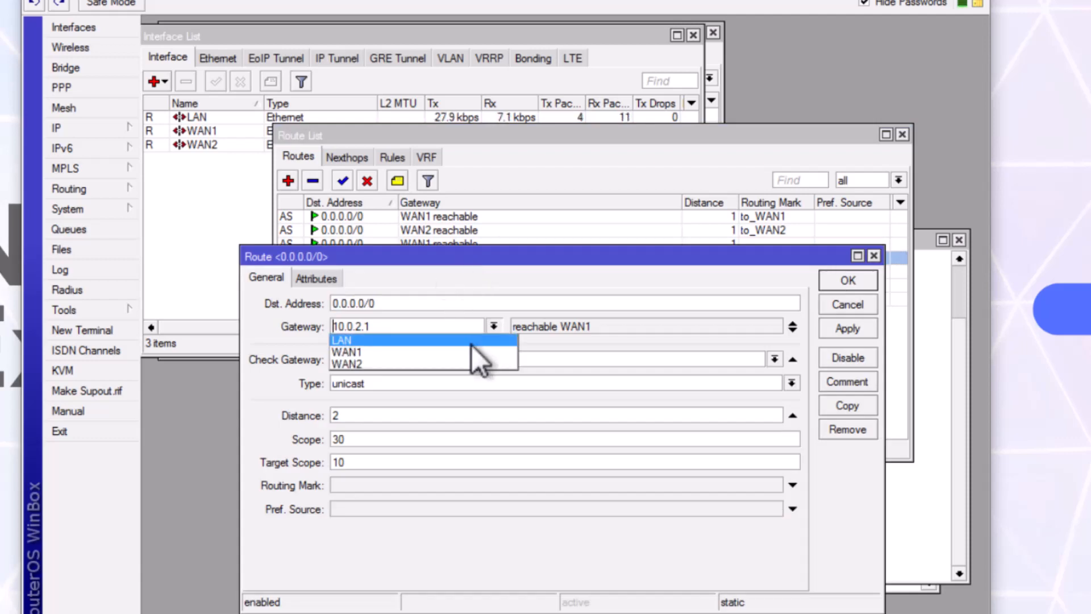
{"action": "left_click", "coordinate": [438, 360]}
{"action": "left_click", "coordinate": [847, 282]}
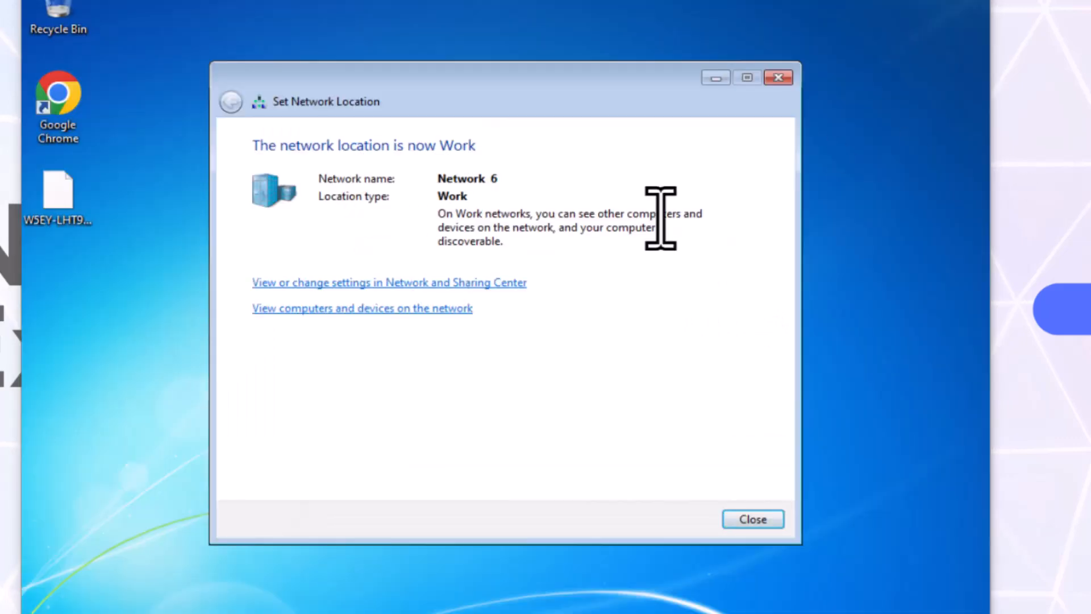
Step: Close the Set Network Location window and refresh the Windows desktop
{"action": "left_click", "coordinate": [748, 517]}
{"action": "right_click", "coordinate": [514, 204]}
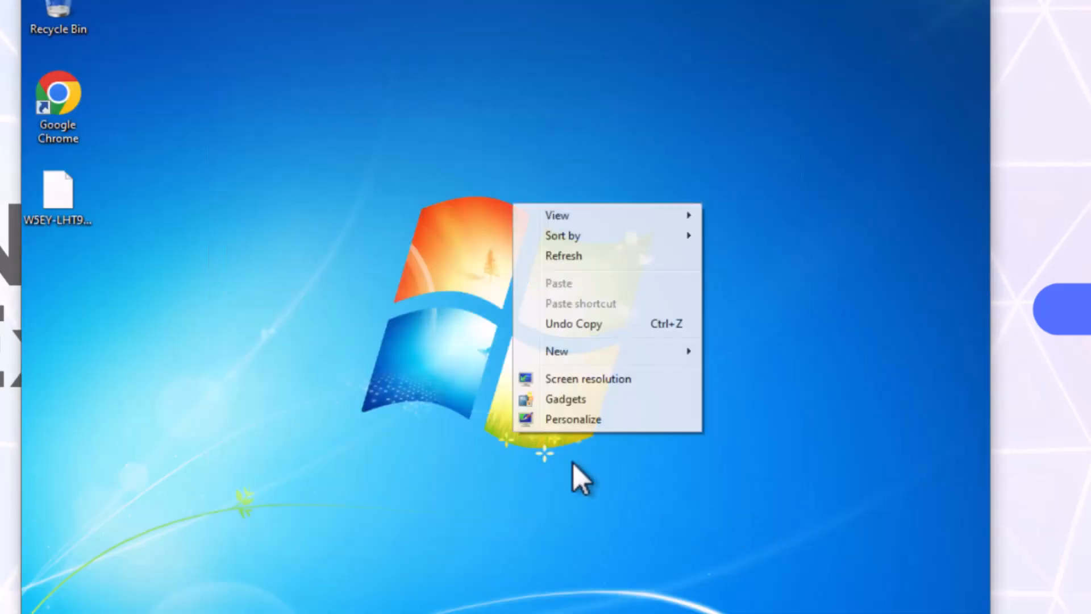
{"action": "left_click", "coordinate": [585, 257]}
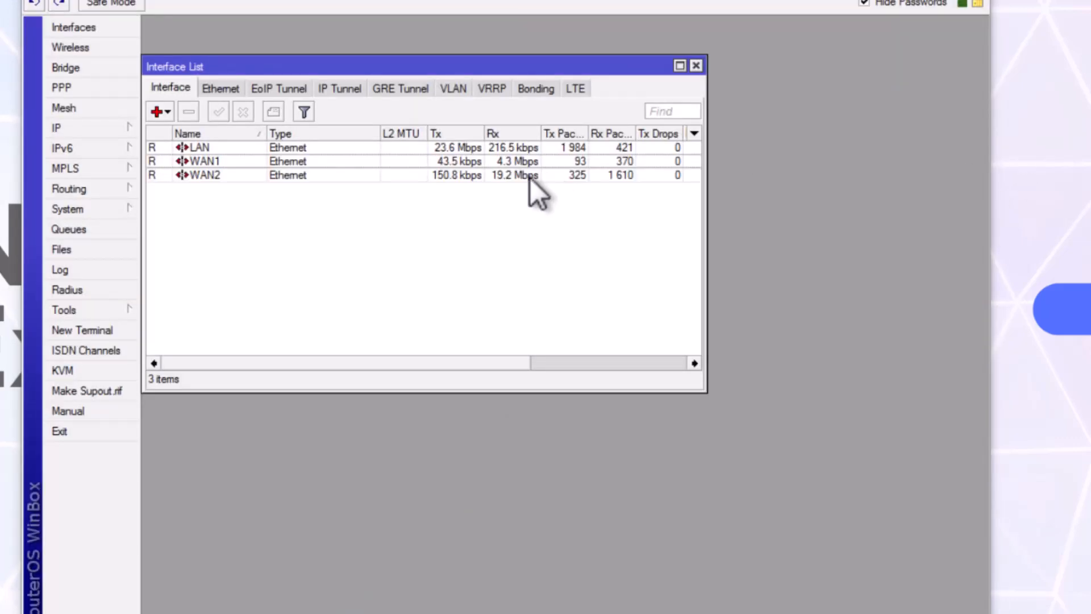
Step: Review the firewall's mangle and NAT rules in WinBox
{"action": "left_click", "coordinate": [110, 132]}
{"action": "left_click", "coordinate": [175, 264]}
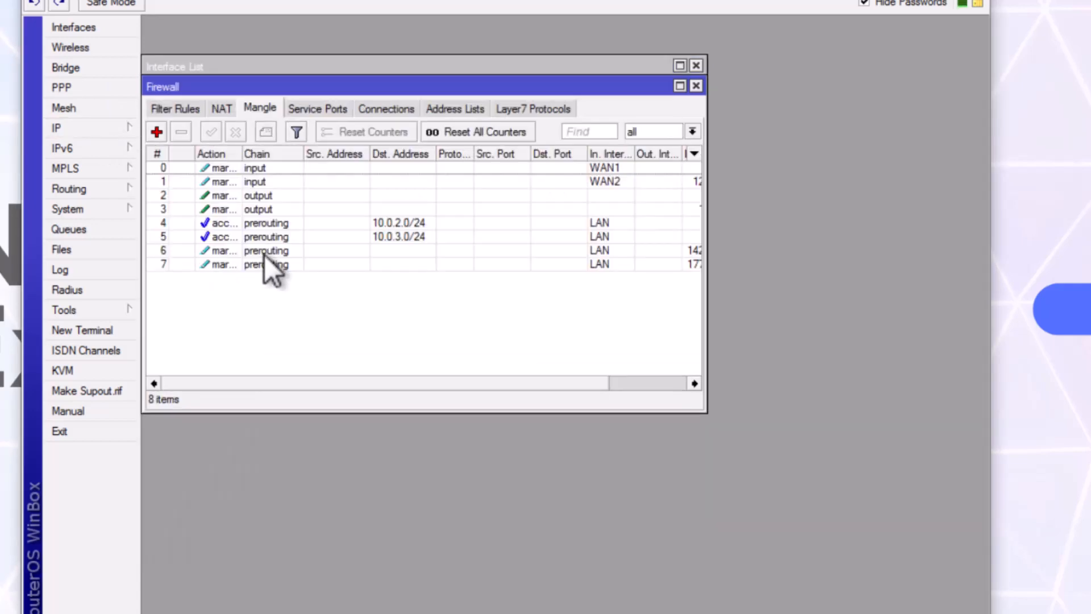
{"action": "left_click", "coordinate": [210, 107]}
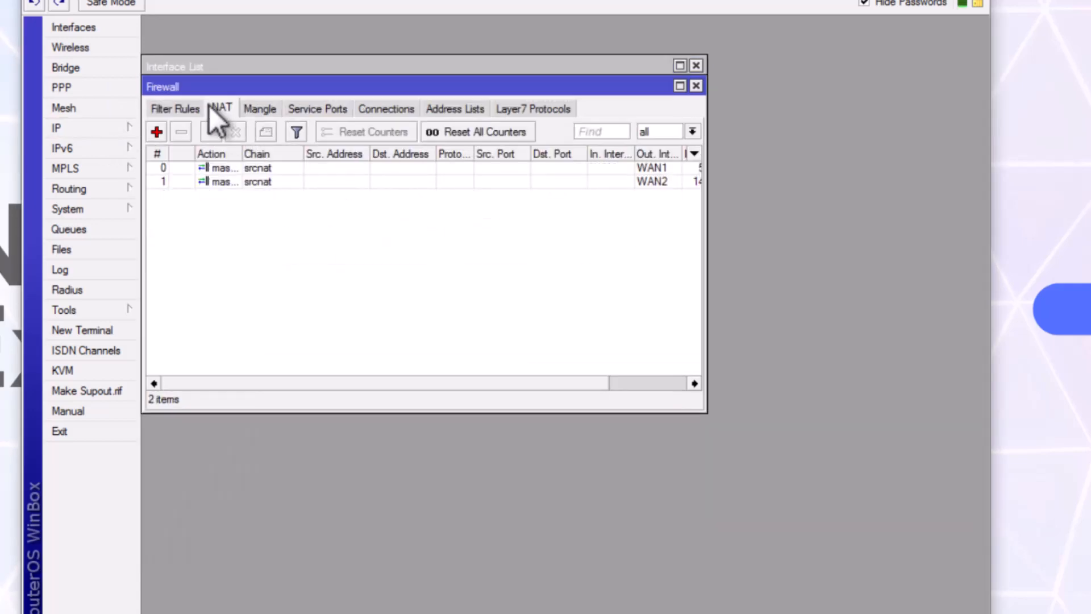
Step: Check the firewall's filter rules and close the Firewall window
{"action": "left_click", "coordinate": [185, 109]}
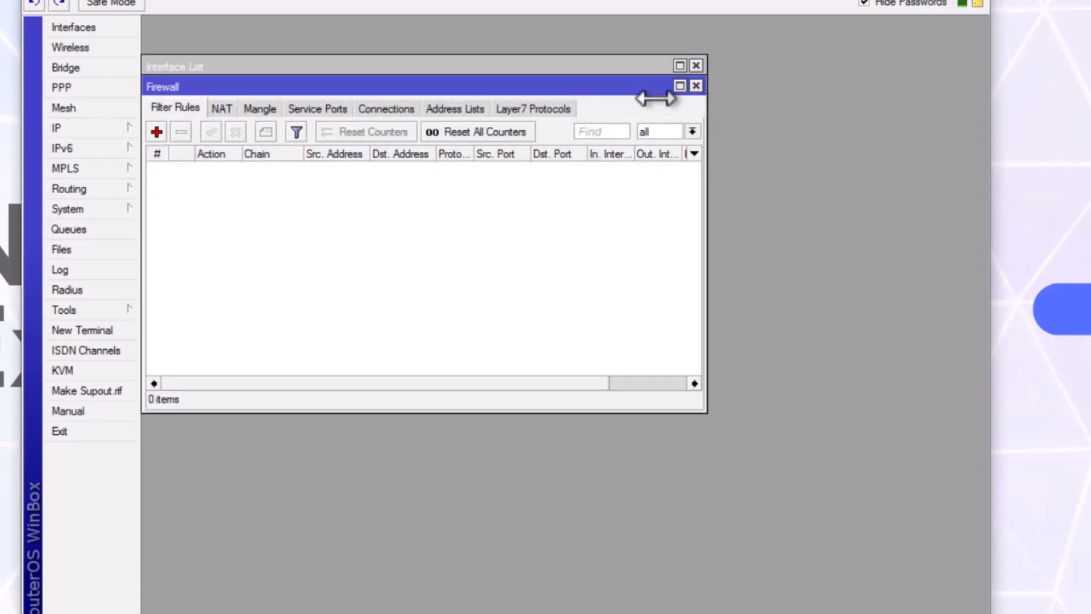
{"action": "left_click", "coordinate": [695, 85]}
{"action": "left_click", "coordinate": [125, 129]}
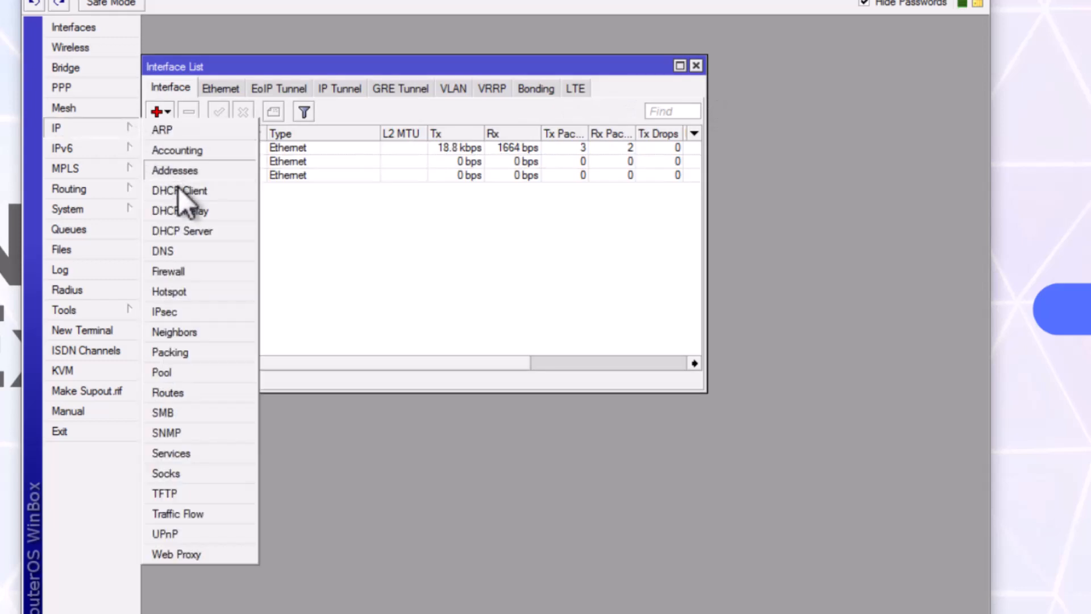
{"action": "left_click", "coordinate": [401, 237]}
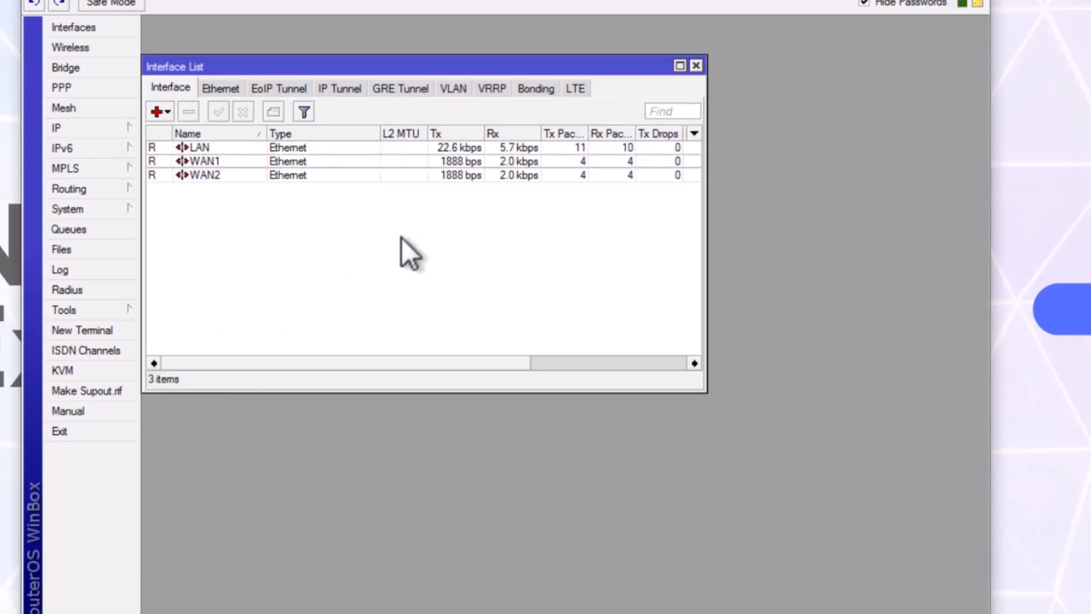
Step: Check the traffic rates of the LAN, WAN1 and WAN2 interfaces in the Interface List
{"action": "left_click", "coordinate": [329, 151]}
{"action": "left_click", "coordinate": [327, 165]}
{"action": "left_click", "coordinate": [324, 175]}
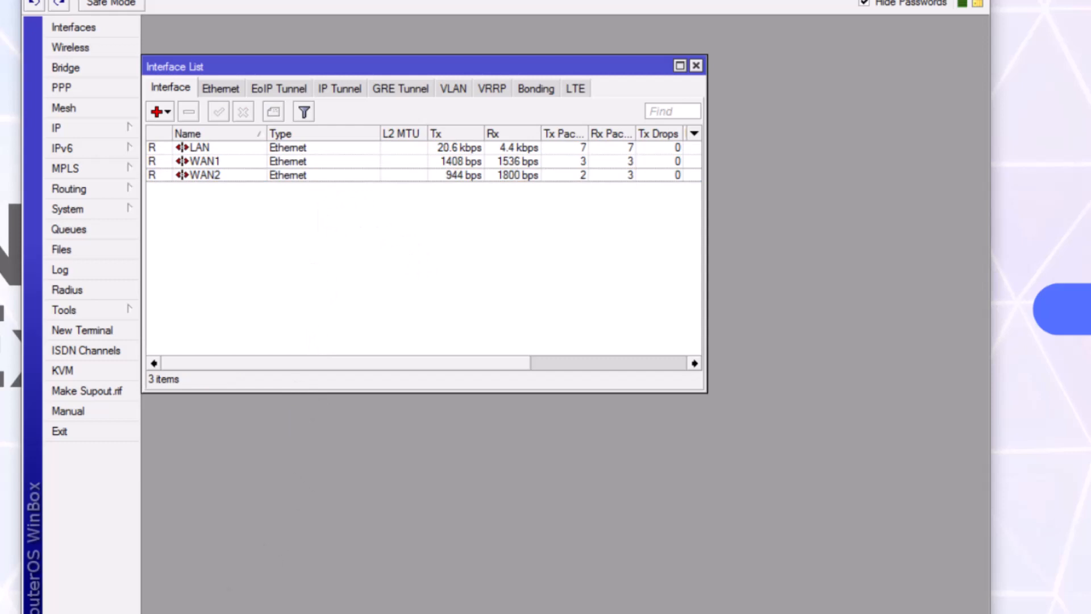
Step: Ping google.com from a new router terminal and close the terminal
{"action": "left_click", "coordinate": [101, 331]}
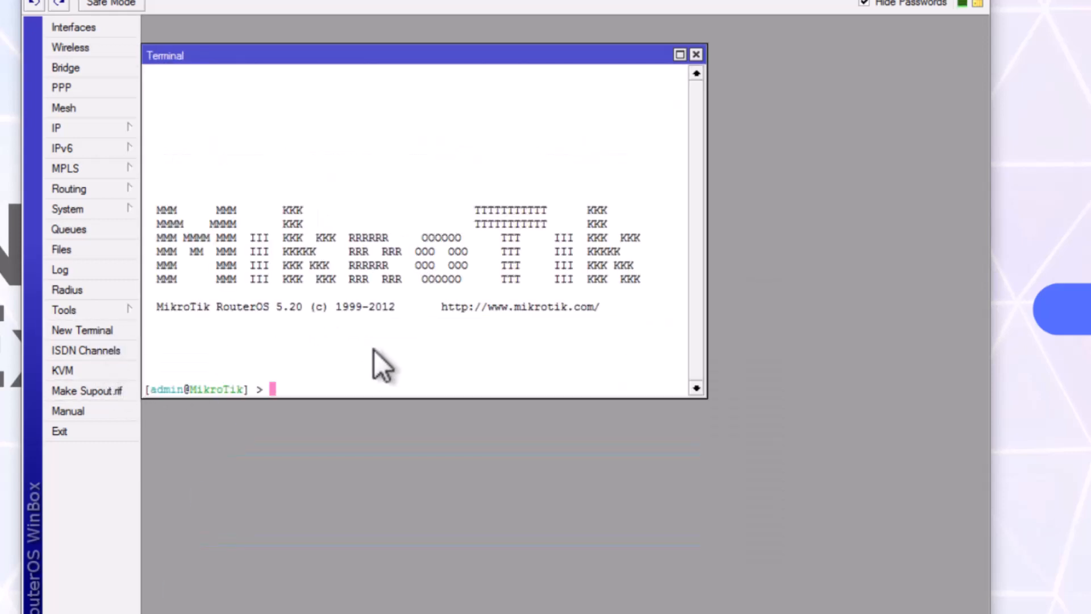
{"action": "type", "text": "ping "}
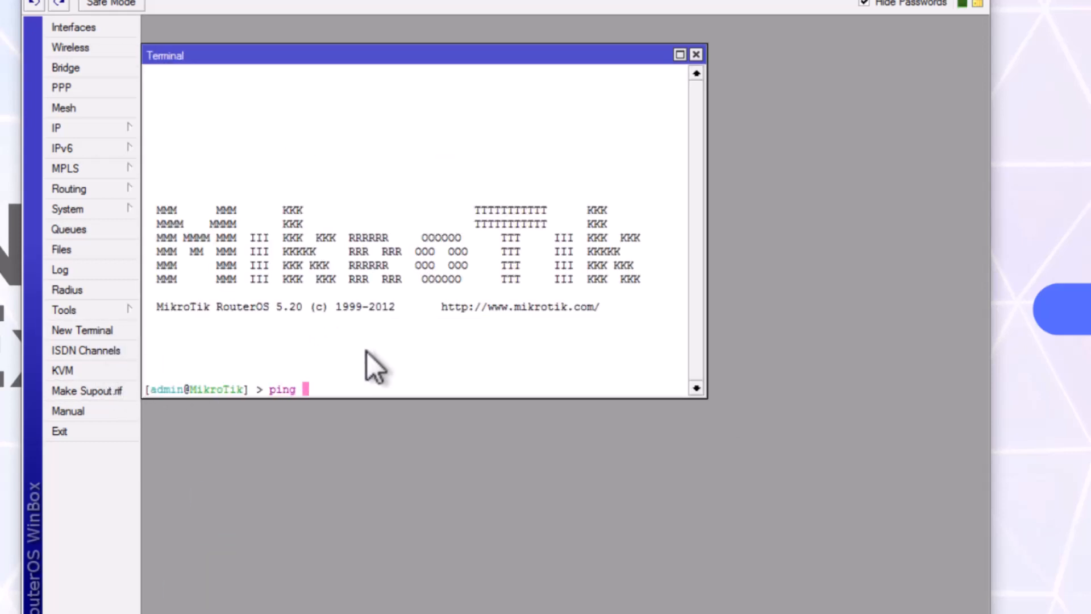
{"action": "type", "text": "google.com"}
{"action": "key", "text": "Return"}
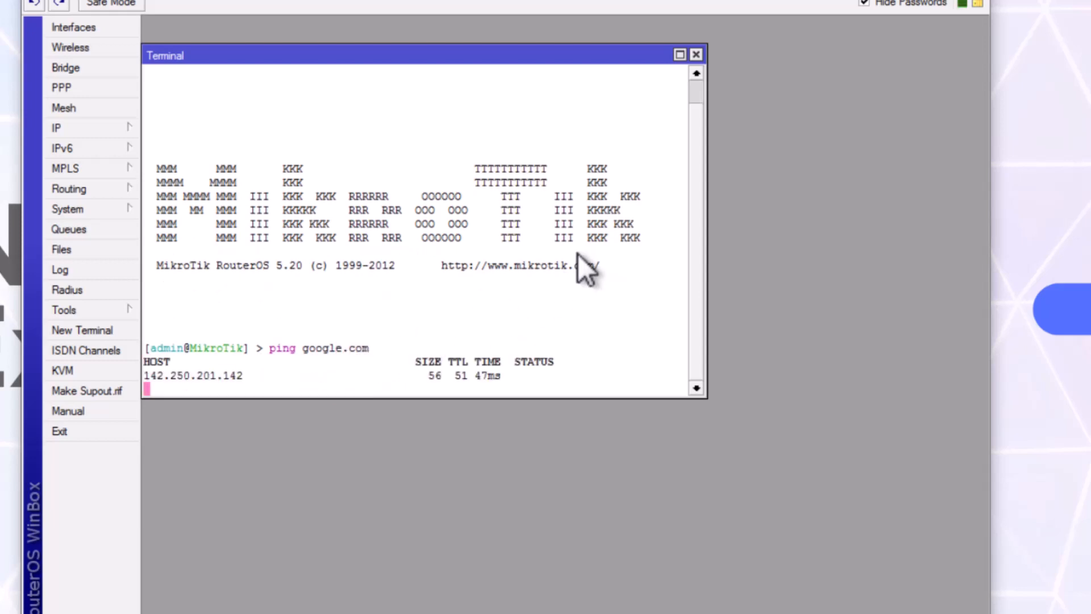
{"action": "left_click", "coordinate": [699, 55]}
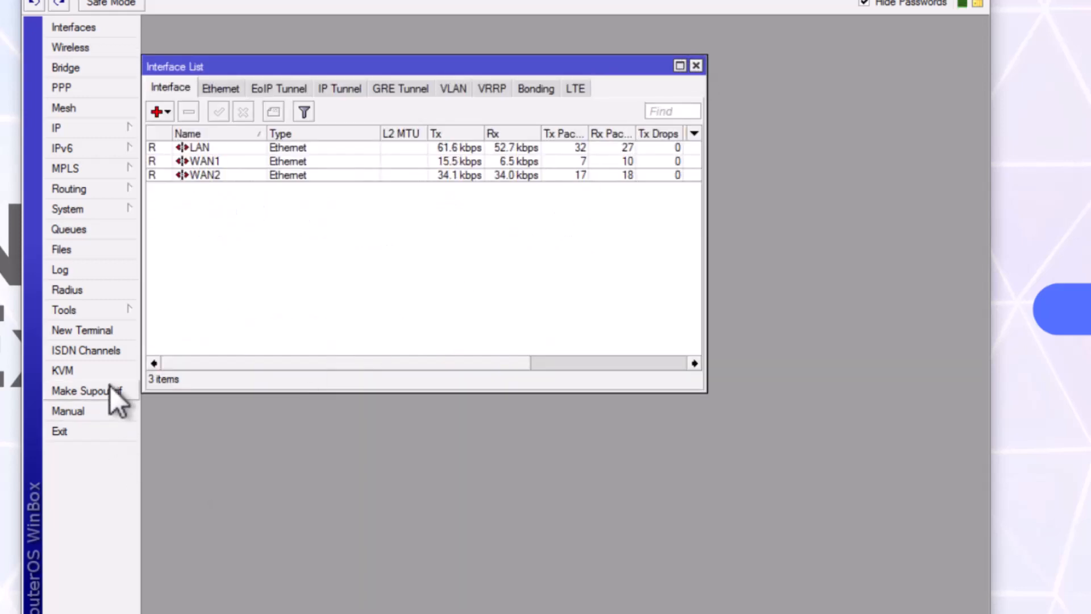
Step: Switch to Google Chrome, open Google, search for "fast" and open the Fast.com Internet Speed Test
{"action": "left_click", "coordinate": [326, 543]}
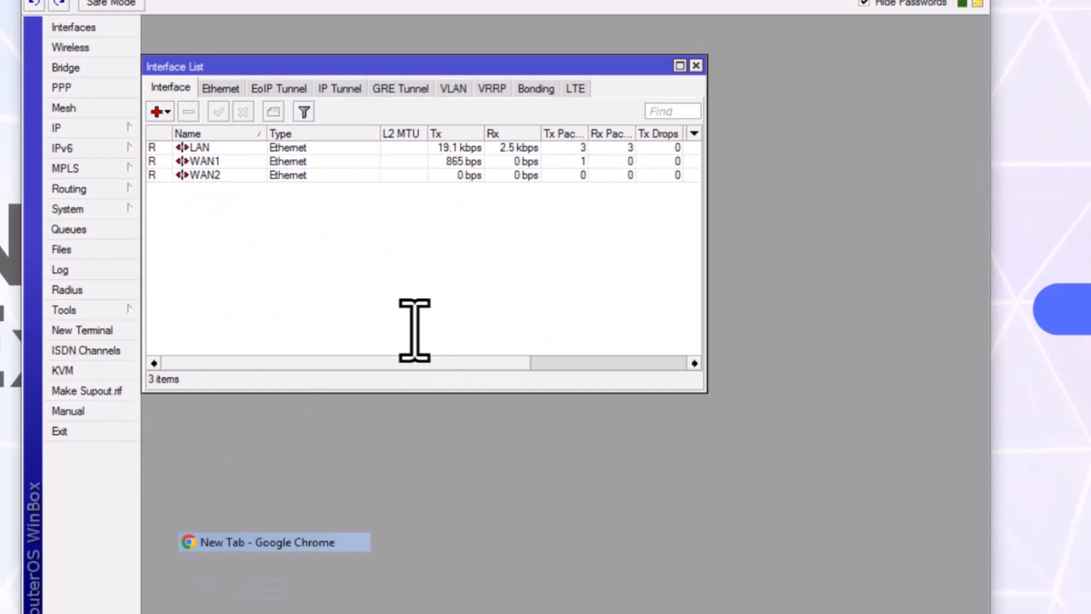
{"action": "type", "text": "goog"}
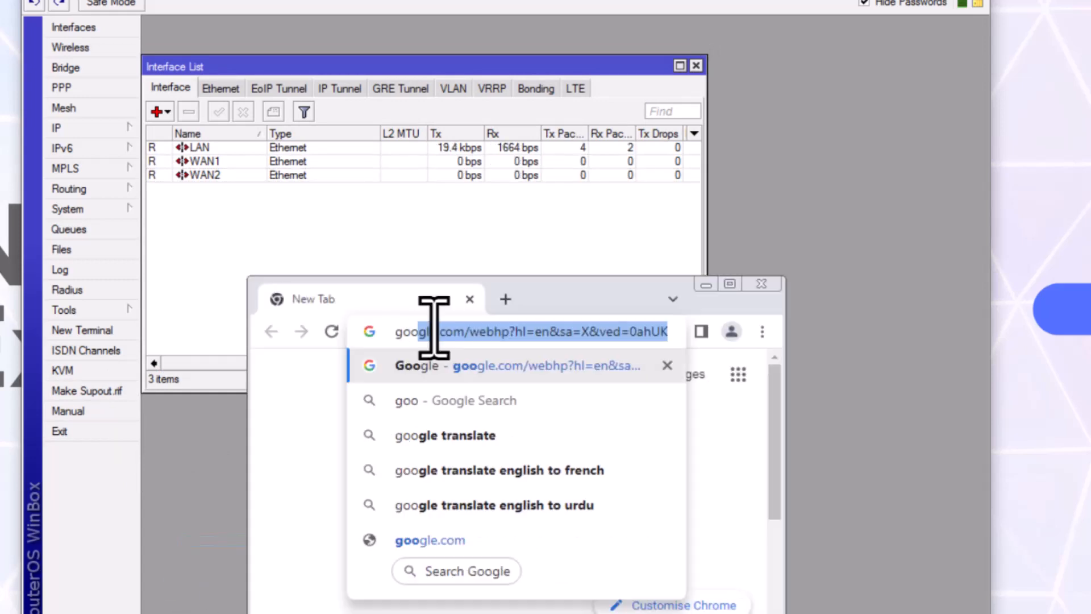
{"action": "key", "text": "Return"}
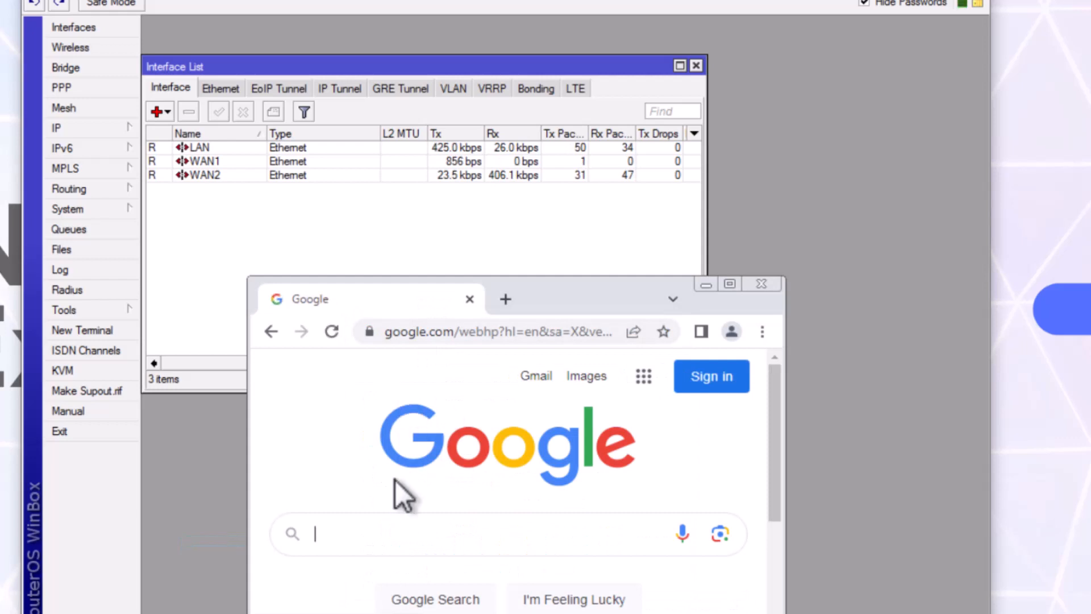
{"action": "type", "text": "fast"}
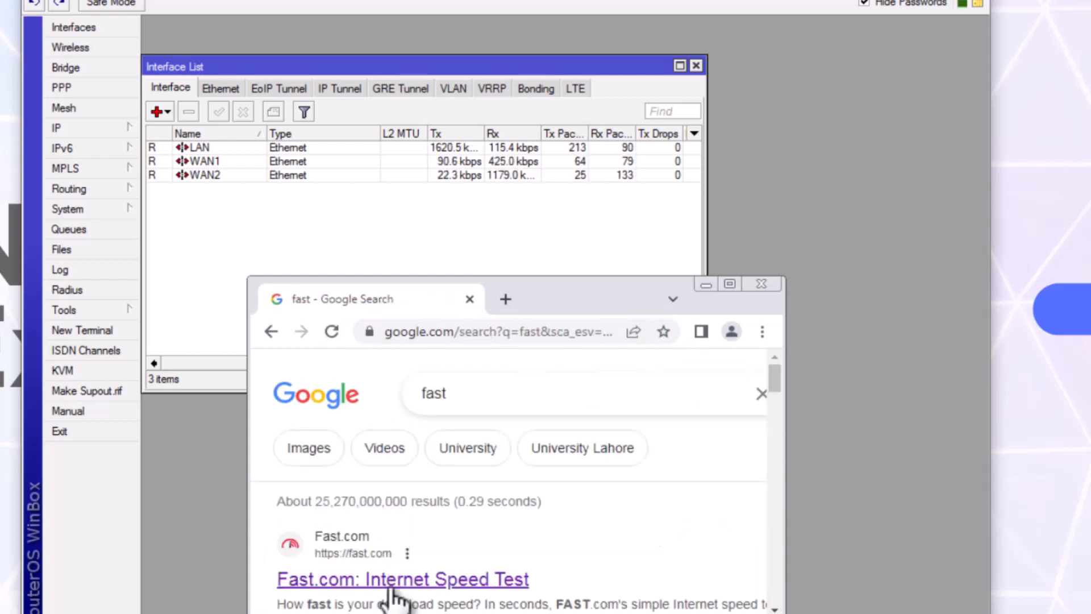
{"action": "left_click", "coordinate": [395, 591]}
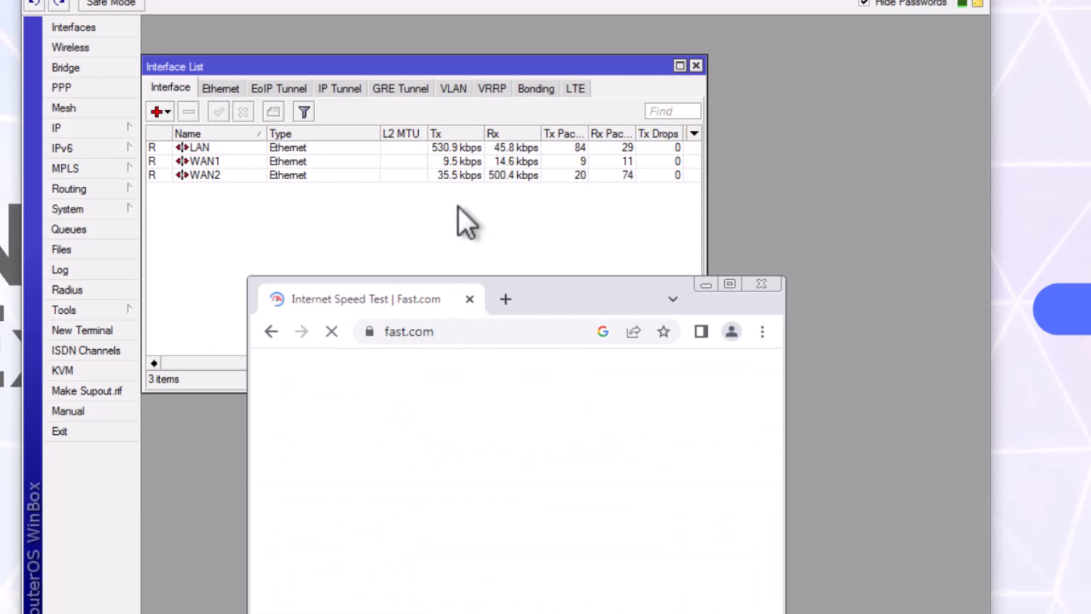
Step: Show the WAN1 interface's traffic graphs in WinBox and move its window clear of the interface list
{"action": "double_click", "coordinate": [508, 163]}
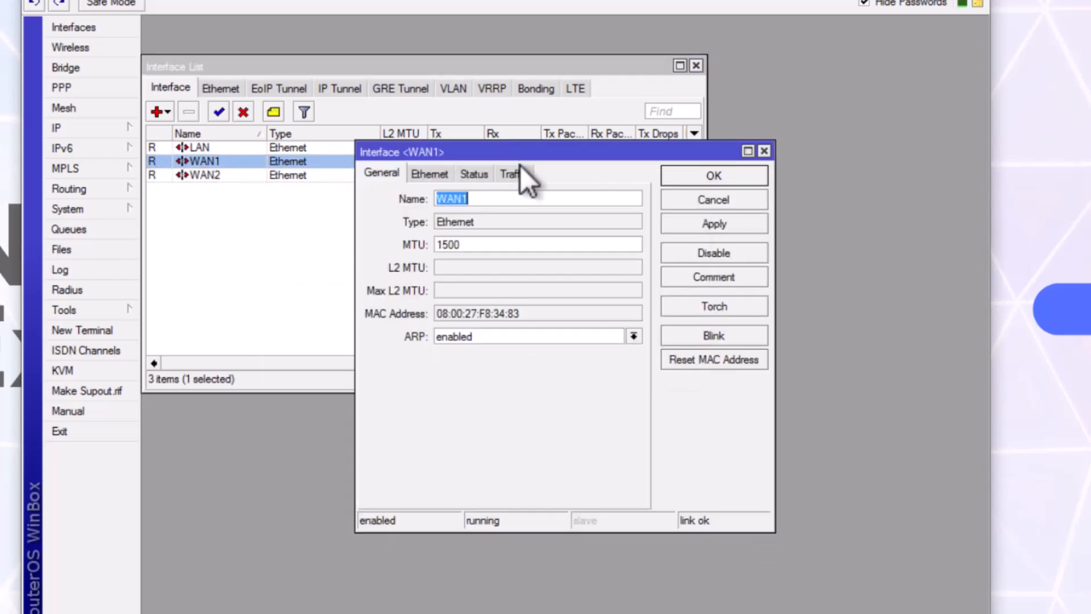
{"action": "left_click", "coordinate": [518, 172]}
{"action": "left_click", "coordinate": [483, 173]}
{"action": "left_click", "coordinate": [512, 169]}
{"action": "left_click_drag", "start_coordinate": [562, 152], "coordinate": [810, 187]}
Step: Show the WAN2 interface's traffic graphs beside those of WAN1 and bring the Fast.com browser window to the front
{"action": "double_click", "coordinate": [513, 176]}
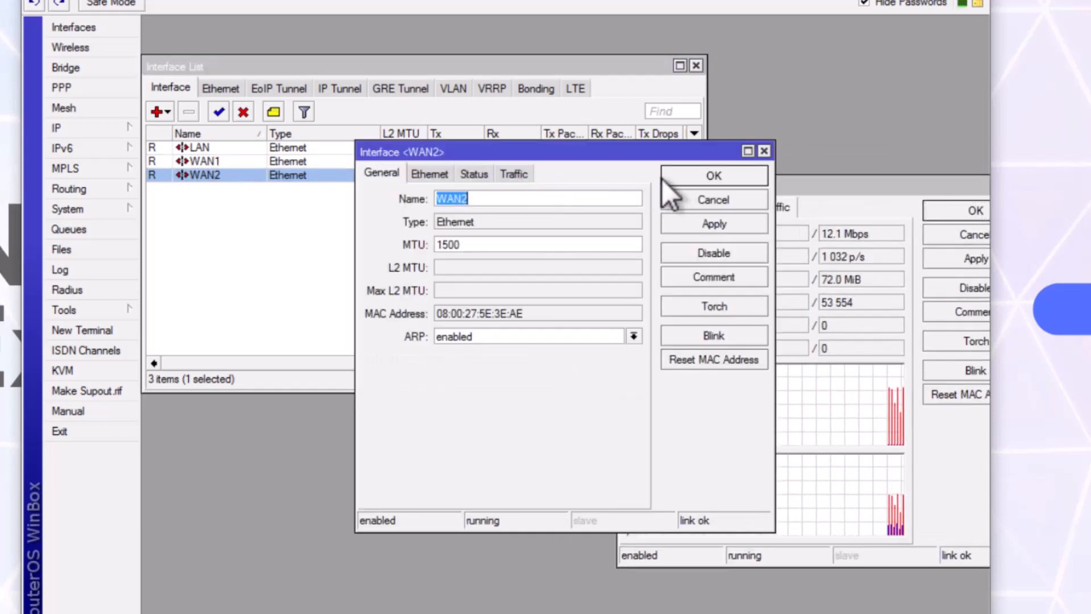
{"action": "left_click_drag", "start_coordinate": [733, 156], "coordinate": [592, 185]}
{"action": "left_click", "coordinate": [766, 194]}
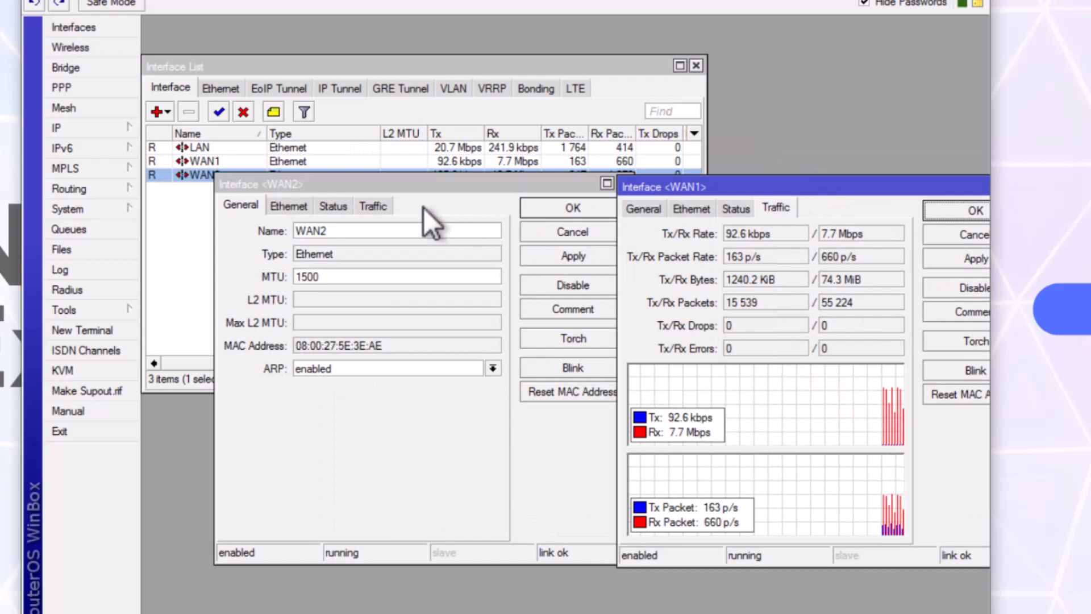
{"action": "left_click", "coordinate": [389, 209]}
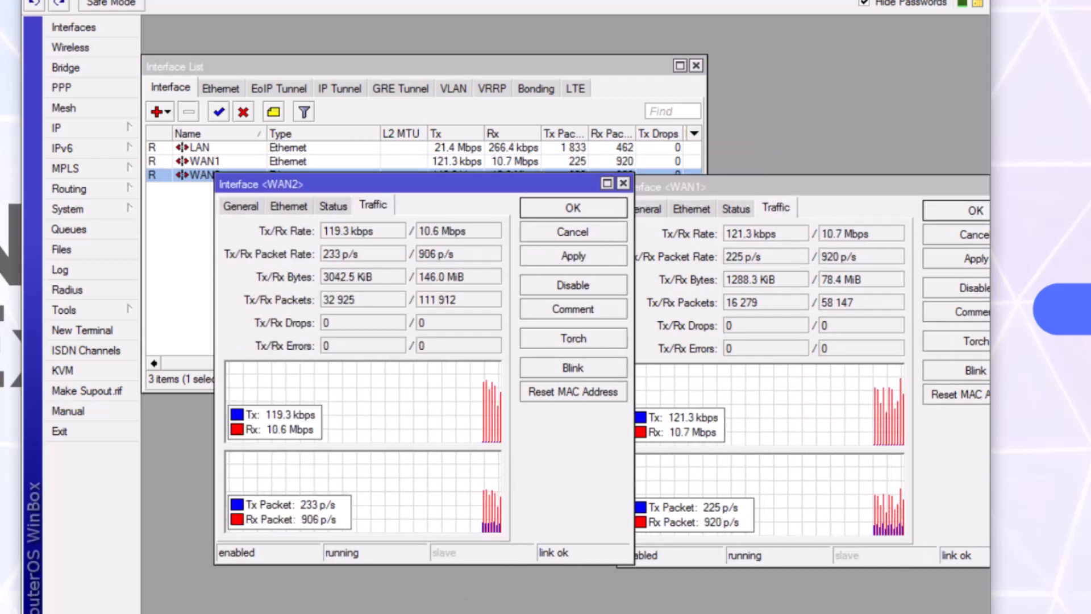
{"action": "left_click", "coordinate": [506, 612]}
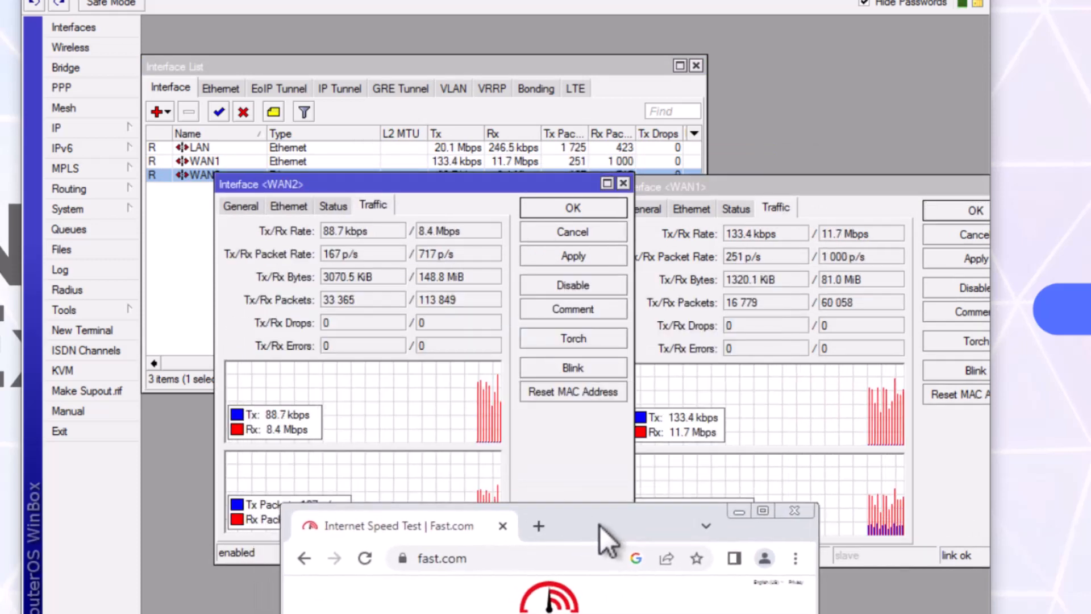